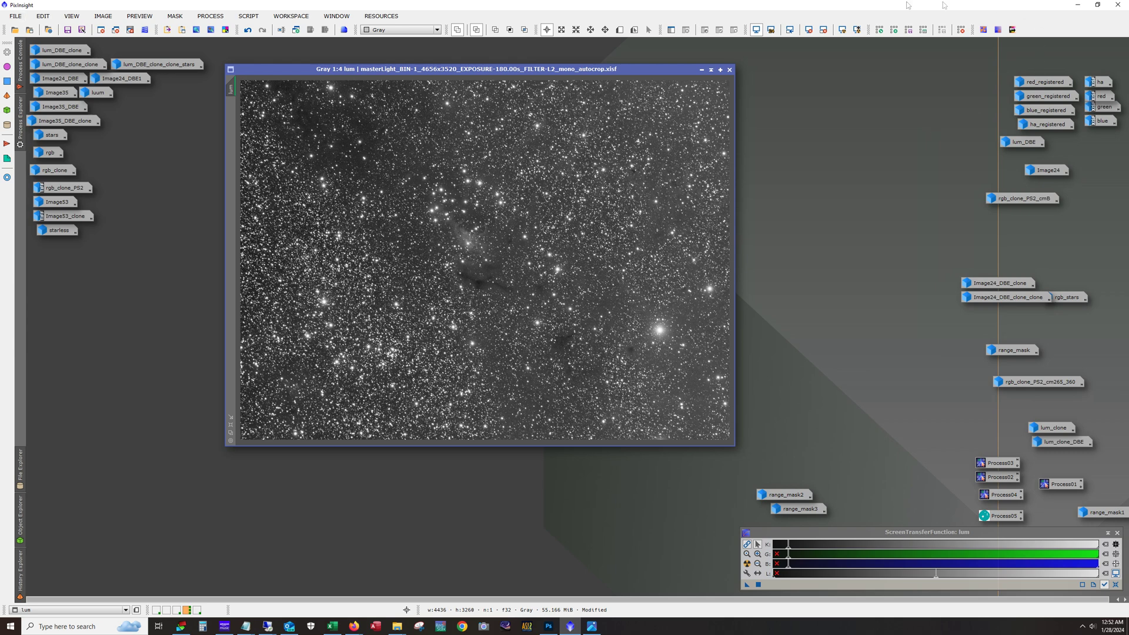
- Open red_registered, apply an STF AutoStretch, and move its window up and right
{"action": "left_click_drag", "start_coordinate": [475, 72], "coordinate": [481, 75]}
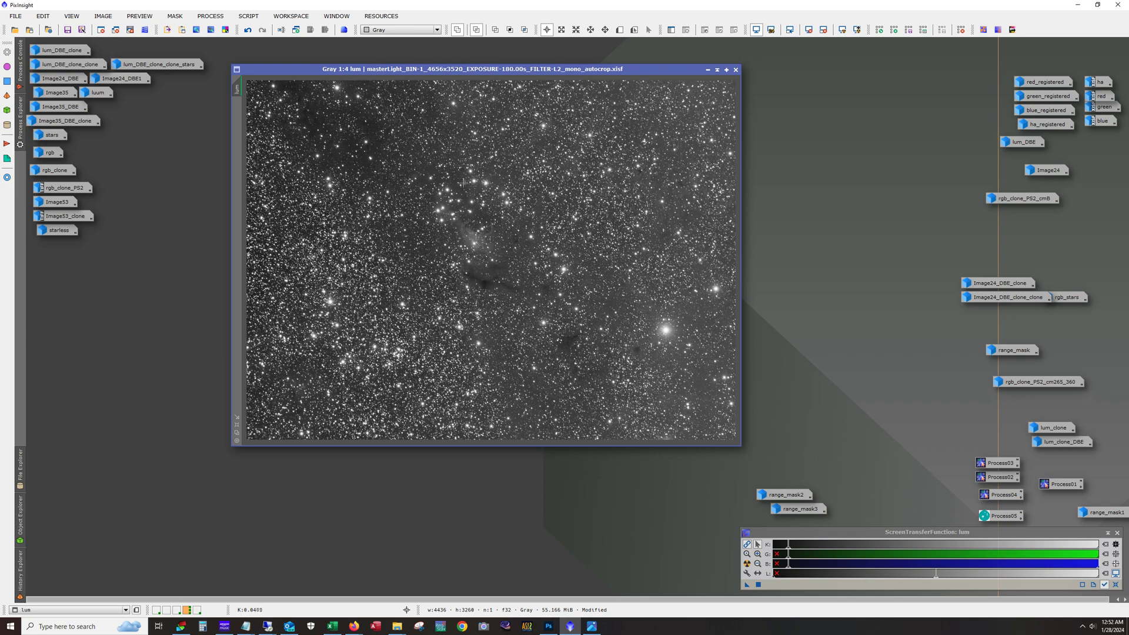
{"action": "scroll", "coordinate": [483, 227], "scroll_direction": "up", "scroll_amount": 2}
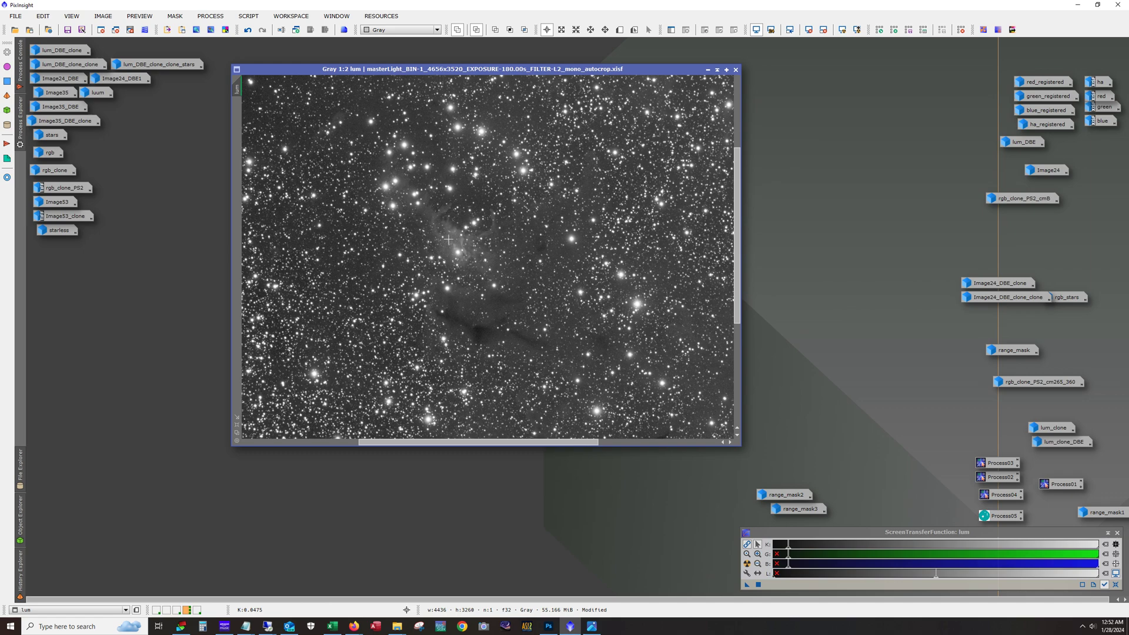
{"action": "scroll", "coordinate": [448, 240], "scroll_direction": "down", "scroll_amount": 3}
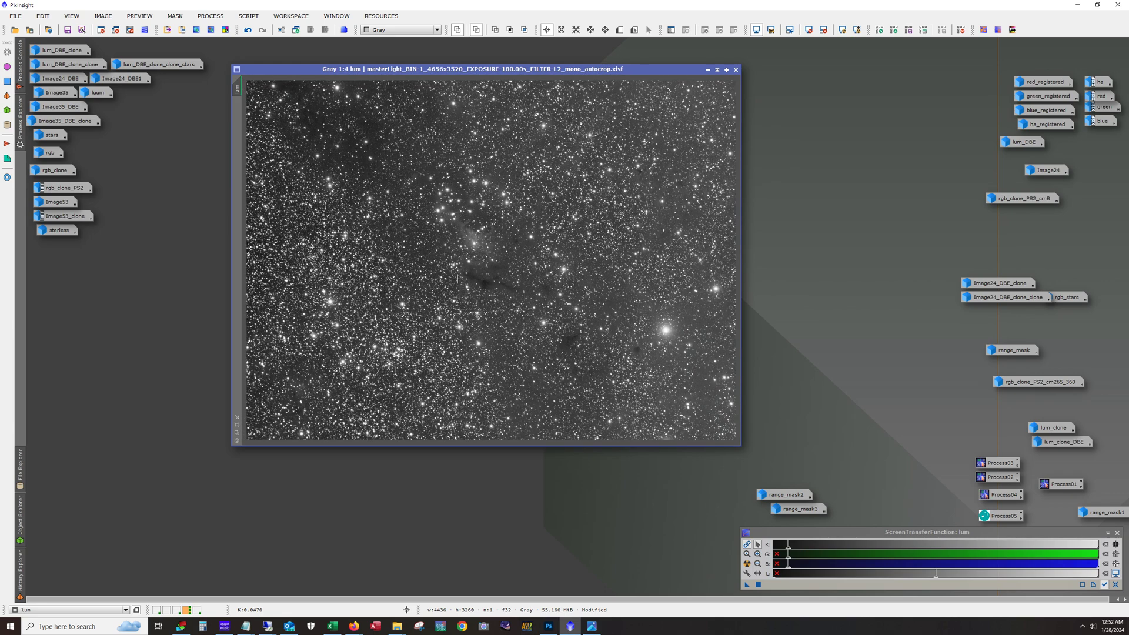
{"action": "scroll", "coordinate": [613, 298], "scroll_direction": "up", "scroll_amount": 1}
{"action": "key", "text": "alt"}
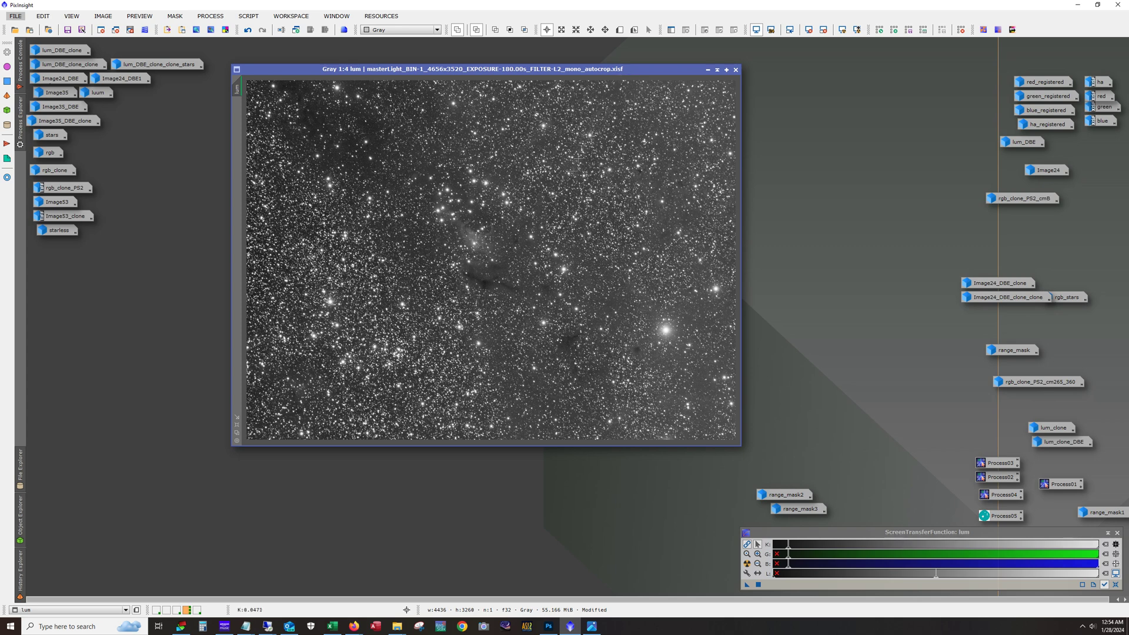
{"action": "double_click", "coordinate": [1026, 84]}
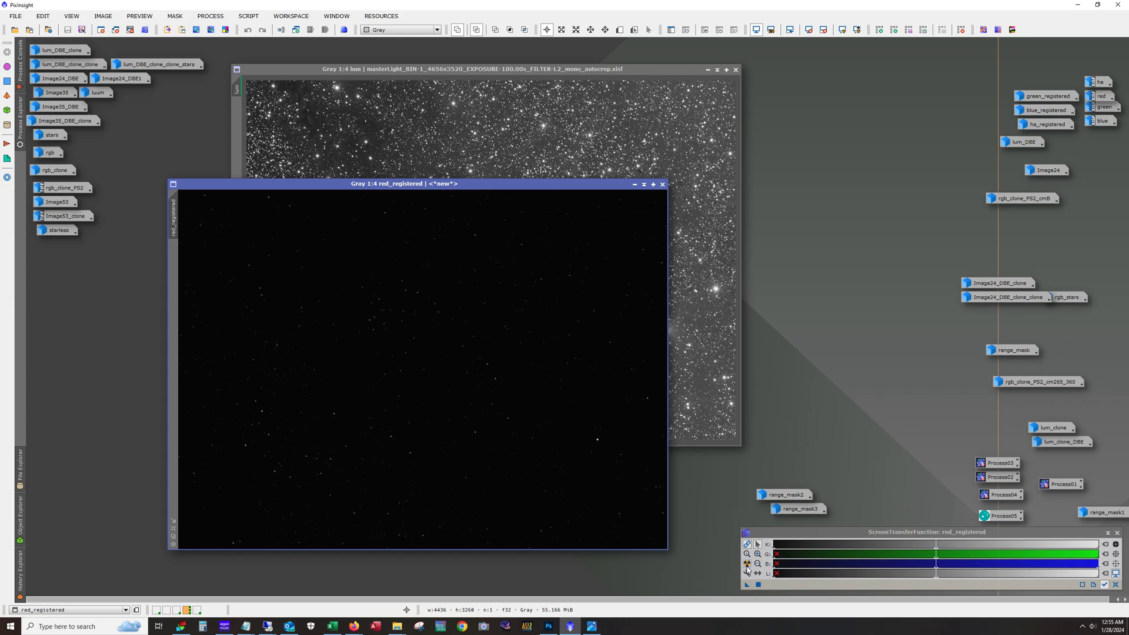
{"action": "left_click", "coordinate": [747, 564]}
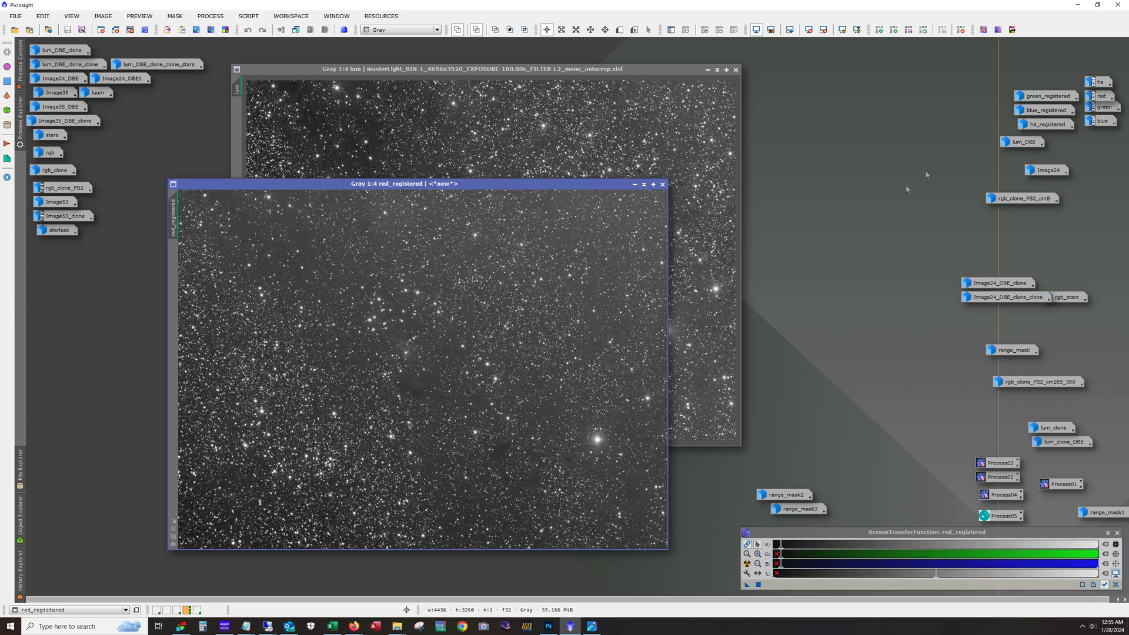
{"action": "left_click_drag", "start_coordinate": [511, 184], "coordinate": [559, 115]}
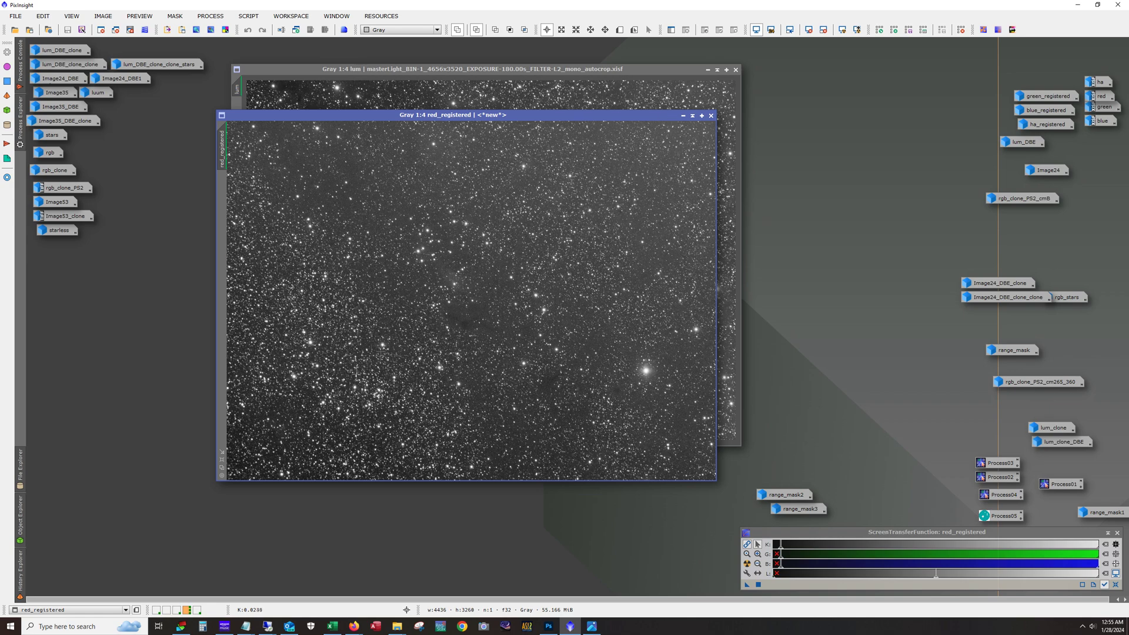
- Open the green, blue and Ha registered channels, auto-stretching green and blue
{"action": "double_click", "coordinate": [1027, 99]}
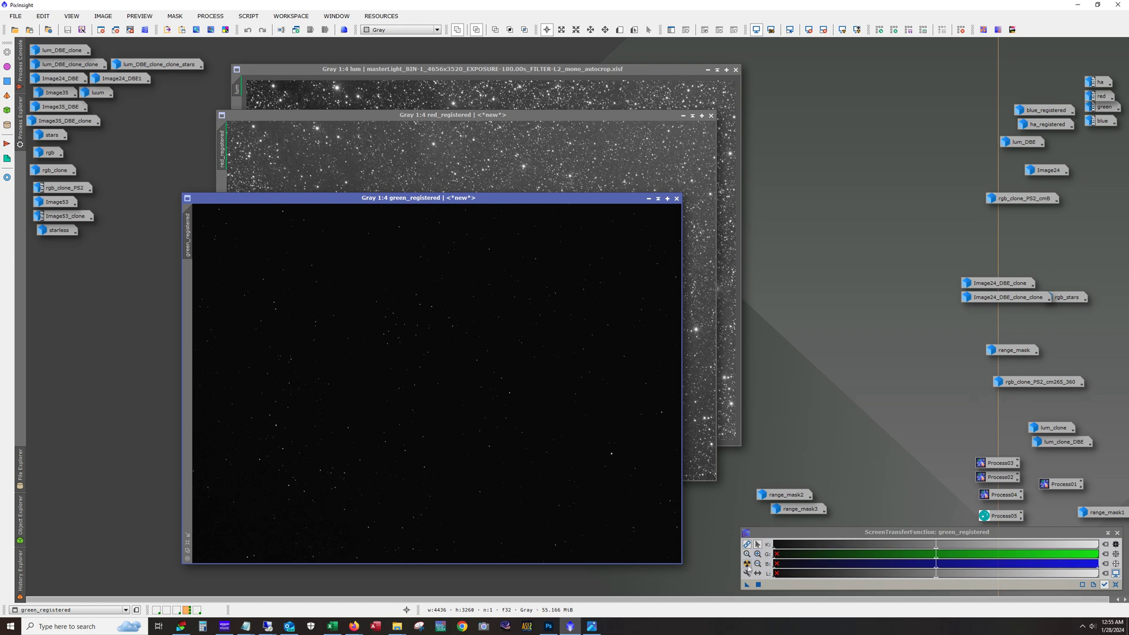
{"action": "left_click", "coordinate": [747, 563]}
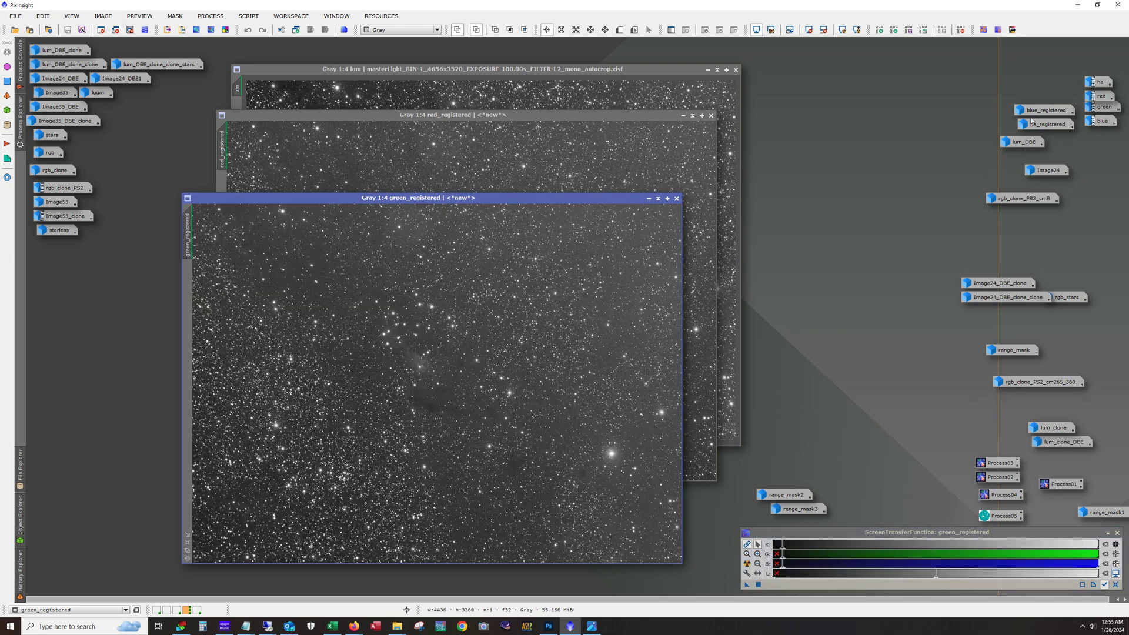
{"action": "double_click", "coordinate": [1034, 114]}
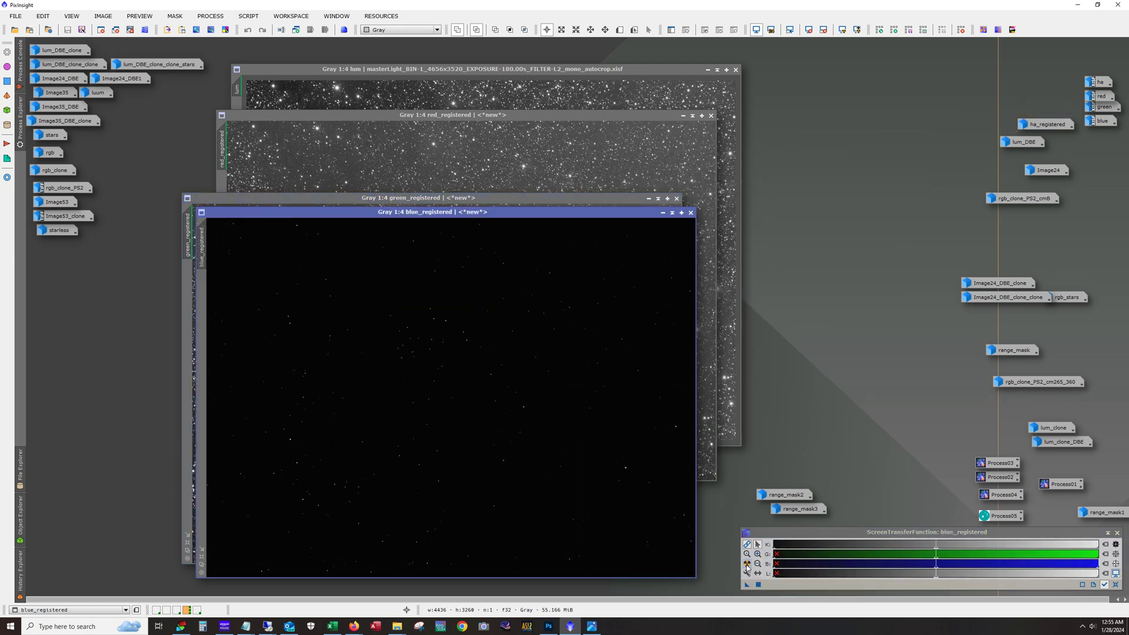
{"action": "left_click", "coordinate": [747, 563]}
{"action": "left_click_drag", "start_coordinate": [441, 213], "coordinate": [560, 104]}
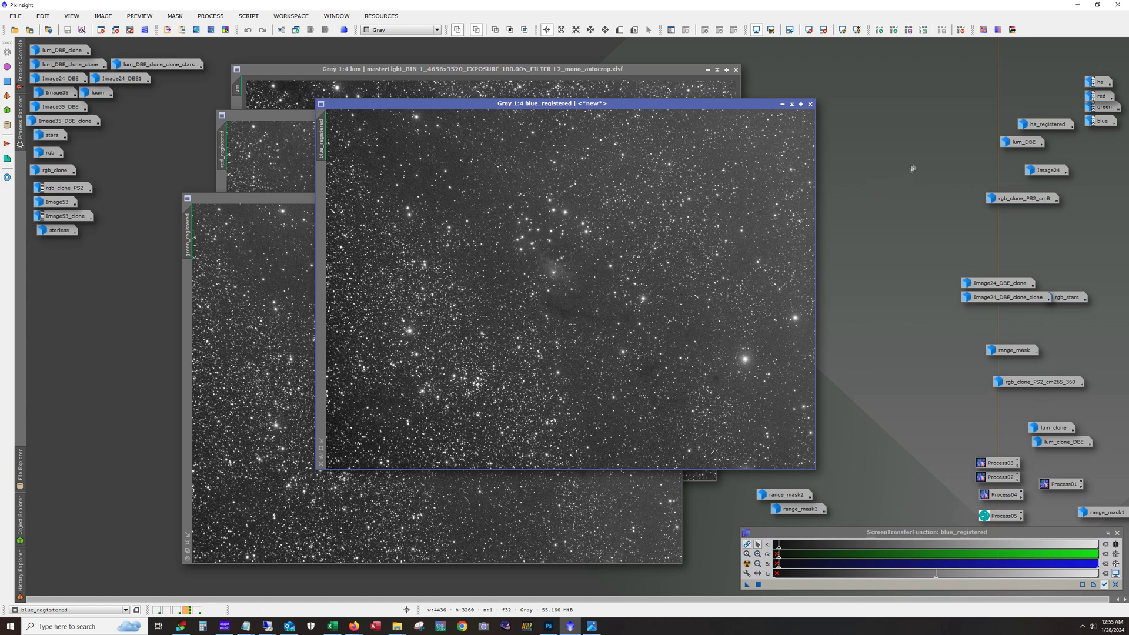
{"action": "double_click", "coordinate": [1037, 125]}
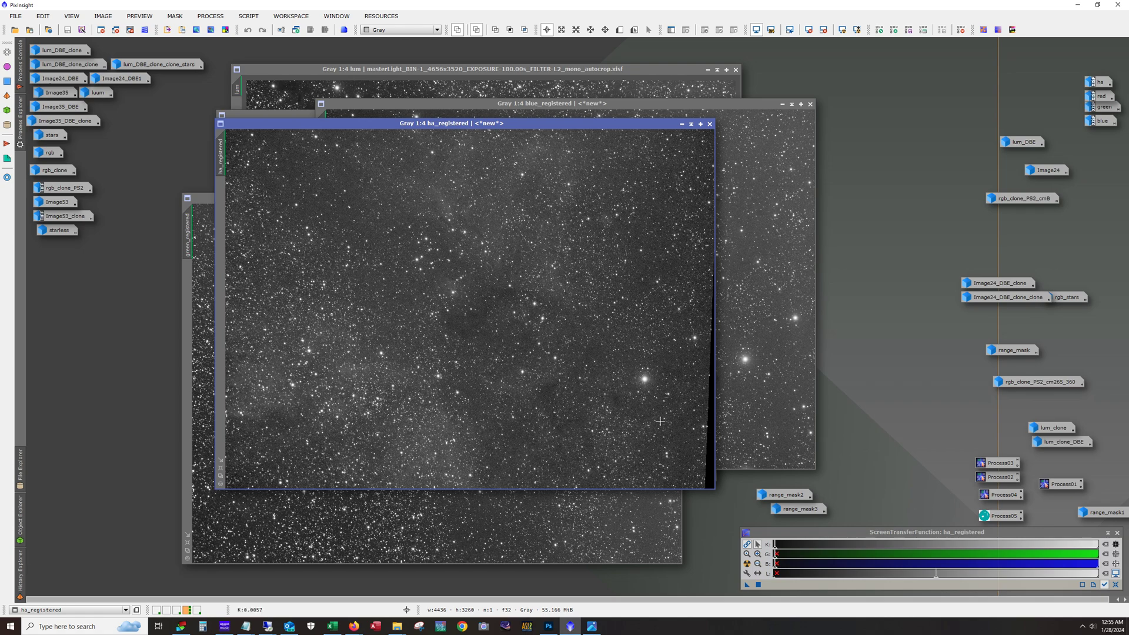
{"action": "scroll", "coordinate": [417, 251], "scroll_direction": "up", "scroll_amount": 2}
{"action": "scroll", "coordinate": [553, 322], "scroll_direction": "down", "scroll_amount": 3}
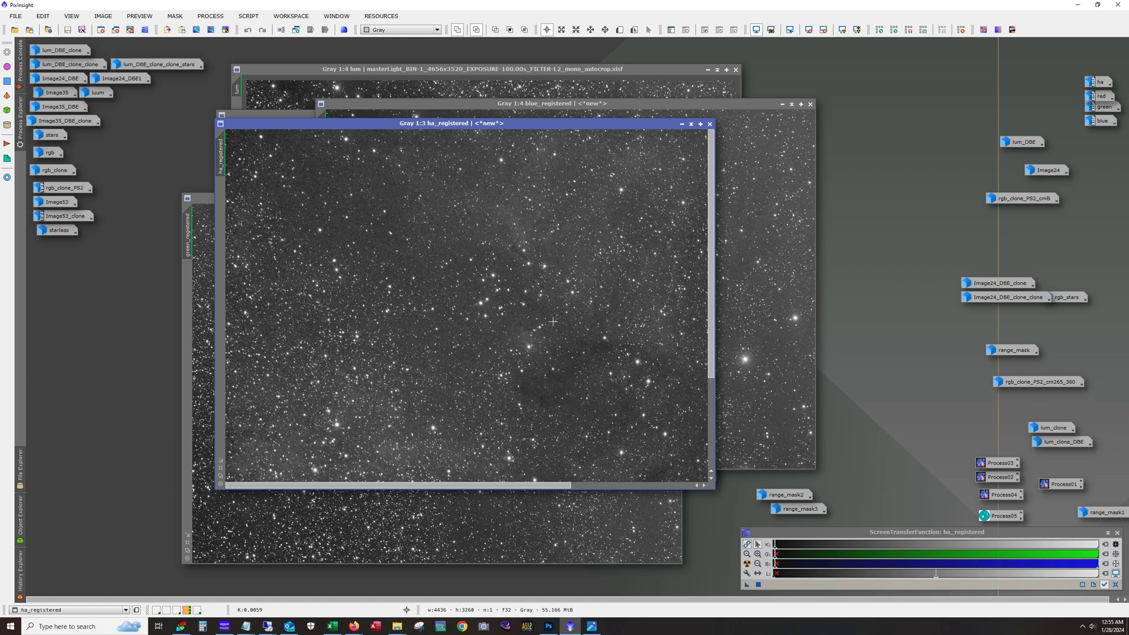
- Minimize the Ha, blue, lum, red and green image windows to icons
{"action": "left_click", "coordinate": [681, 124]}
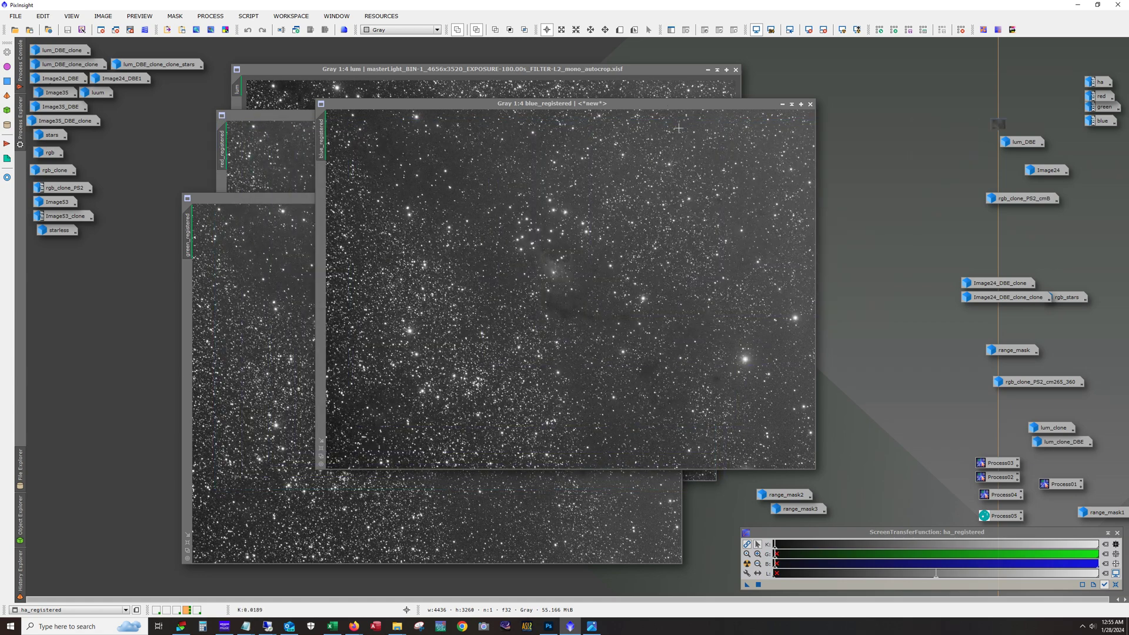
{"action": "left_click", "coordinate": [783, 103]}
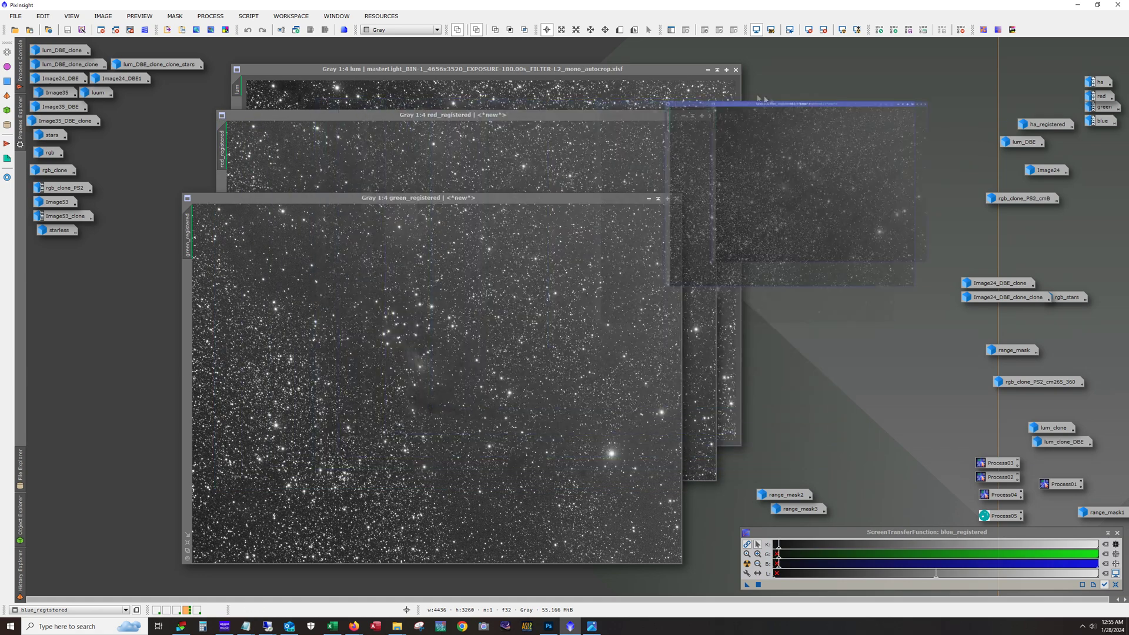
{"action": "left_click", "coordinate": [708, 70]}
{"action": "left_click", "coordinate": [693, 125]}
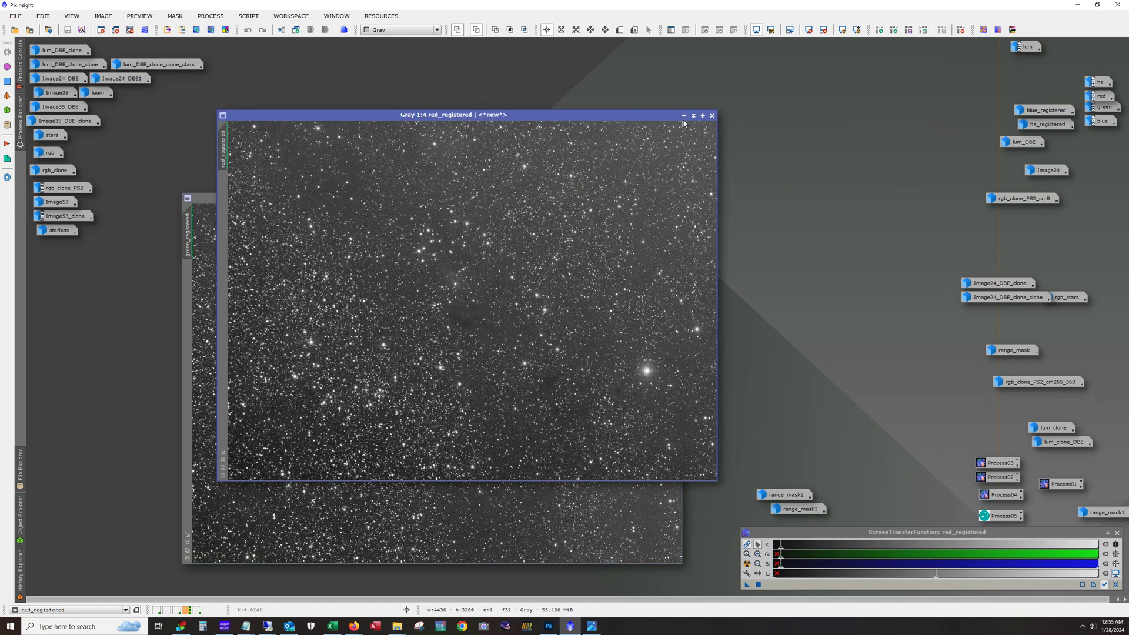
{"action": "left_click", "coordinate": [683, 116]}
{"action": "left_click", "coordinate": [649, 198]}
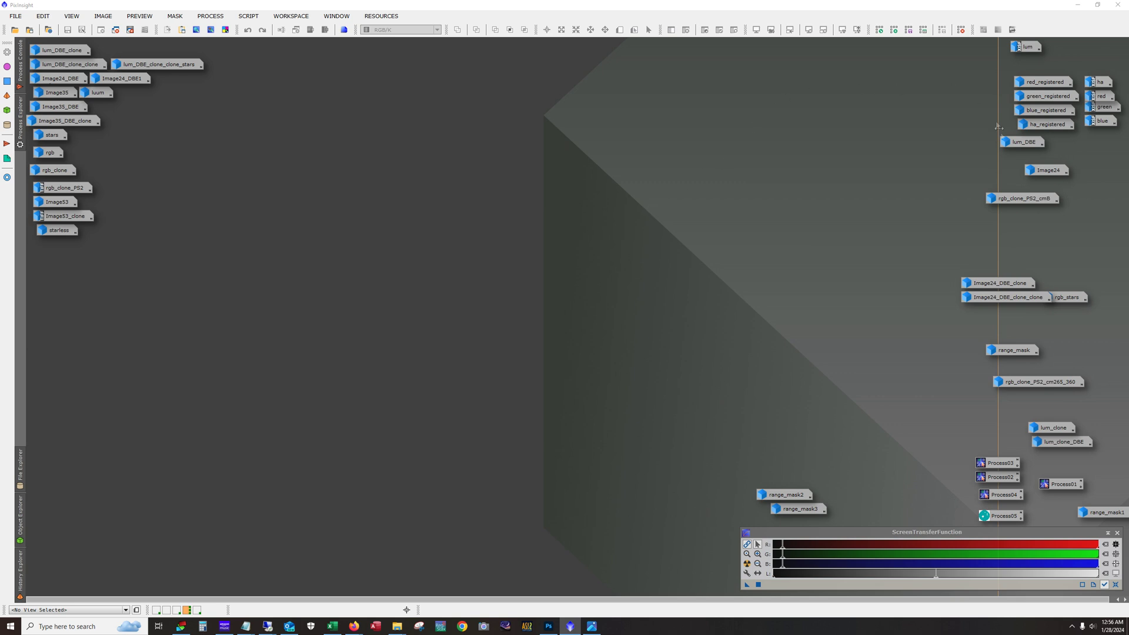
{"action": "double_click", "coordinate": [1004, 145]}
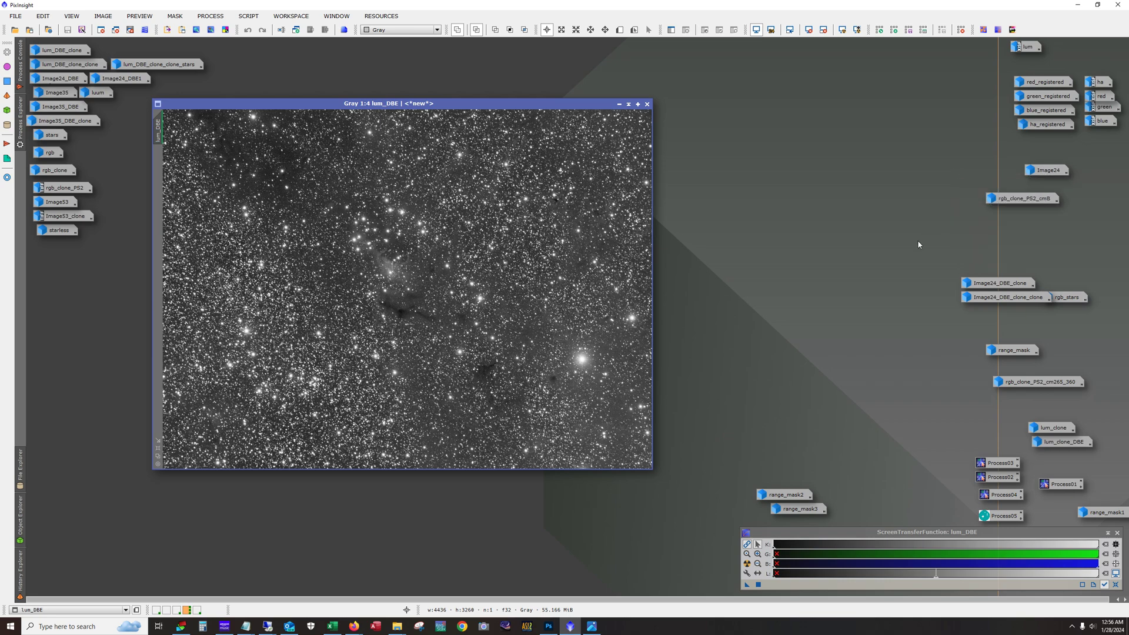
{"action": "double_click", "coordinate": [86, 53]}
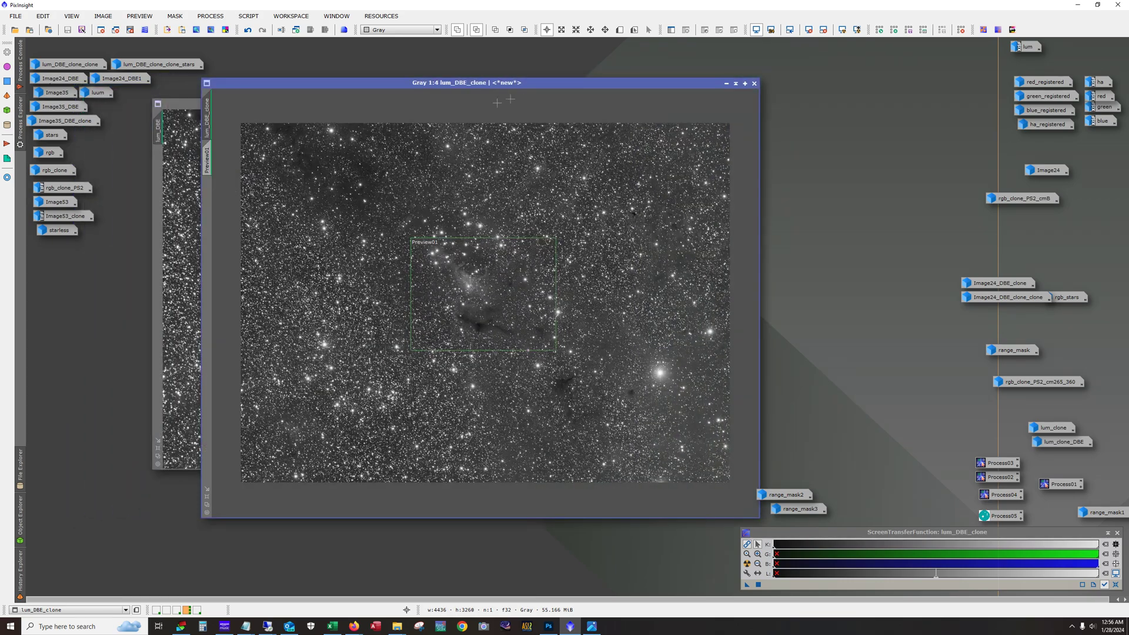
{"action": "left_click", "coordinate": [248, 30]}
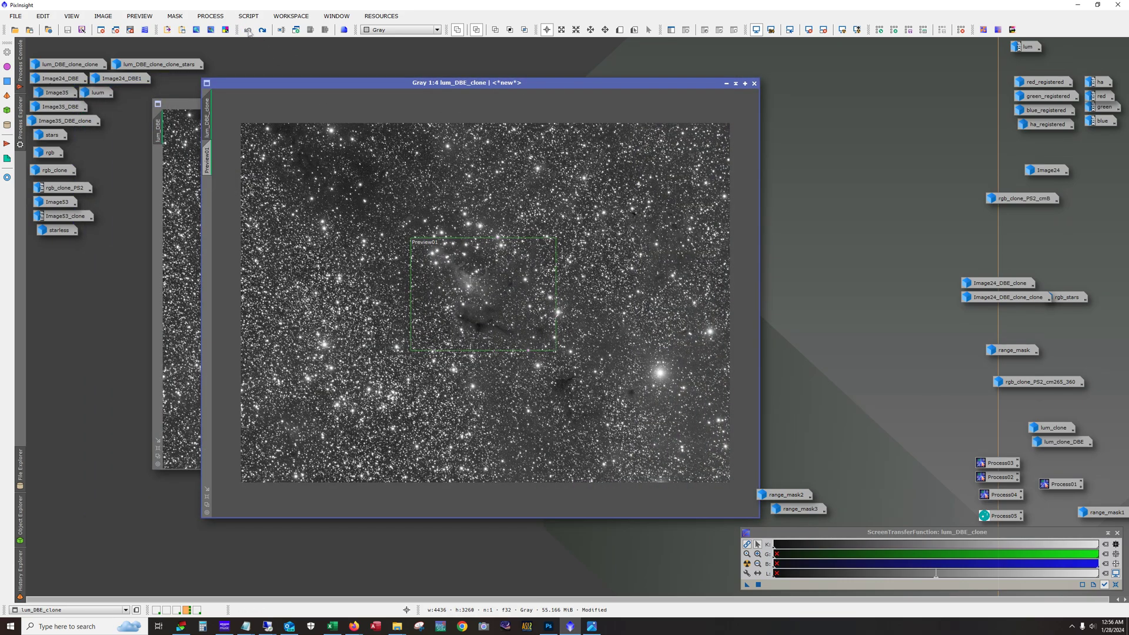
{"action": "left_click", "coordinate": [262, 30]}
{"action": "scroll", "coordinate": [501, 302], "scroll_direction": "up", "scroll_amount": 3}
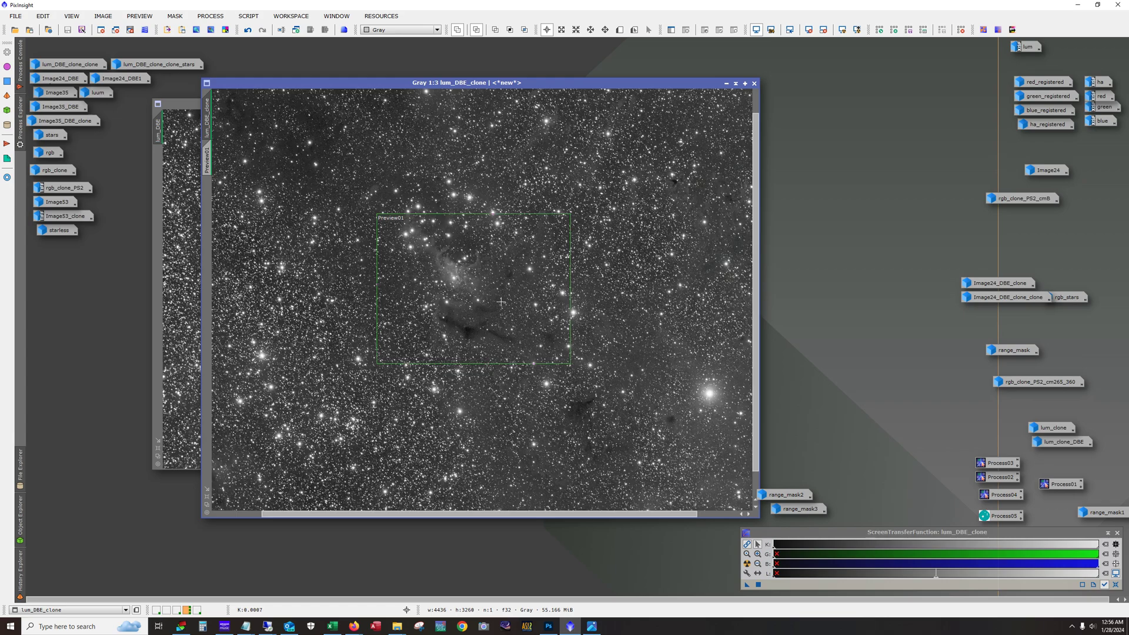
{"action": "scroll", "coordinate": [500, 302], "scroll_direction": "up", "scroll_amount": 1}
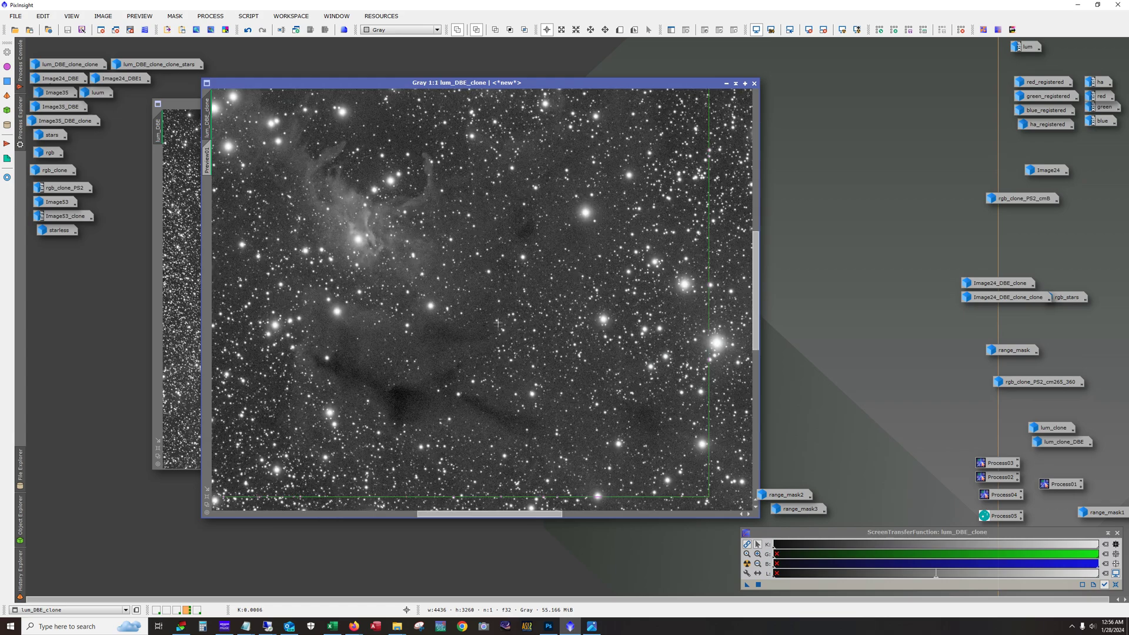
{"action": "left_click_drag", "start_coordinate": [498, 323], "coordinate": [692, 311]}
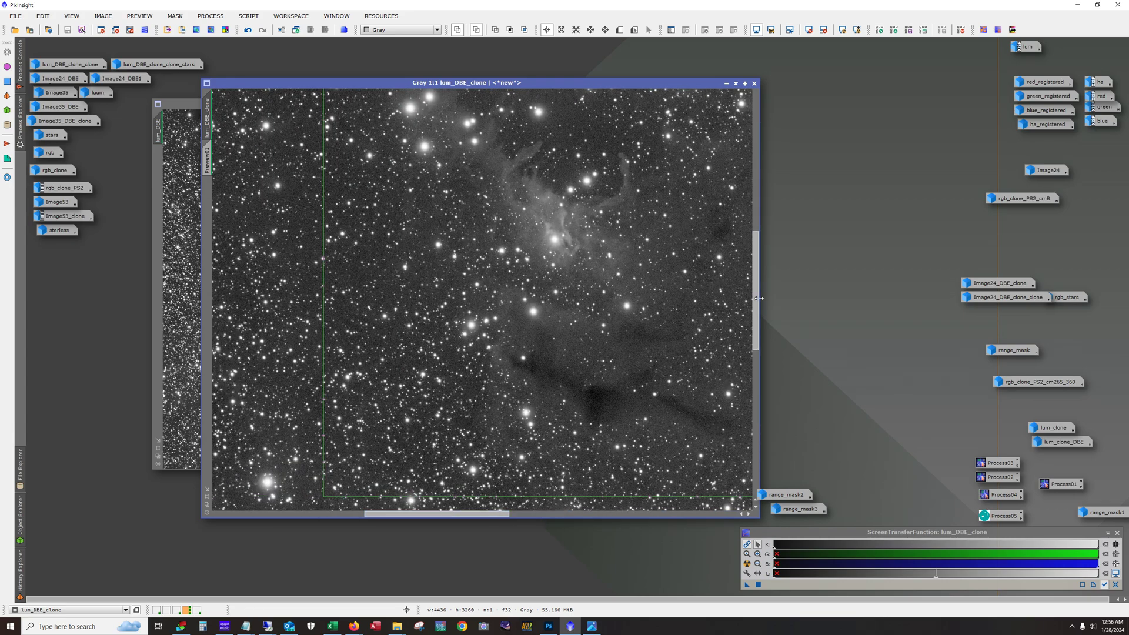
{"action": "left_click_drag", "start_coordinate": [756, 294], "coordinate": [729, 281]}
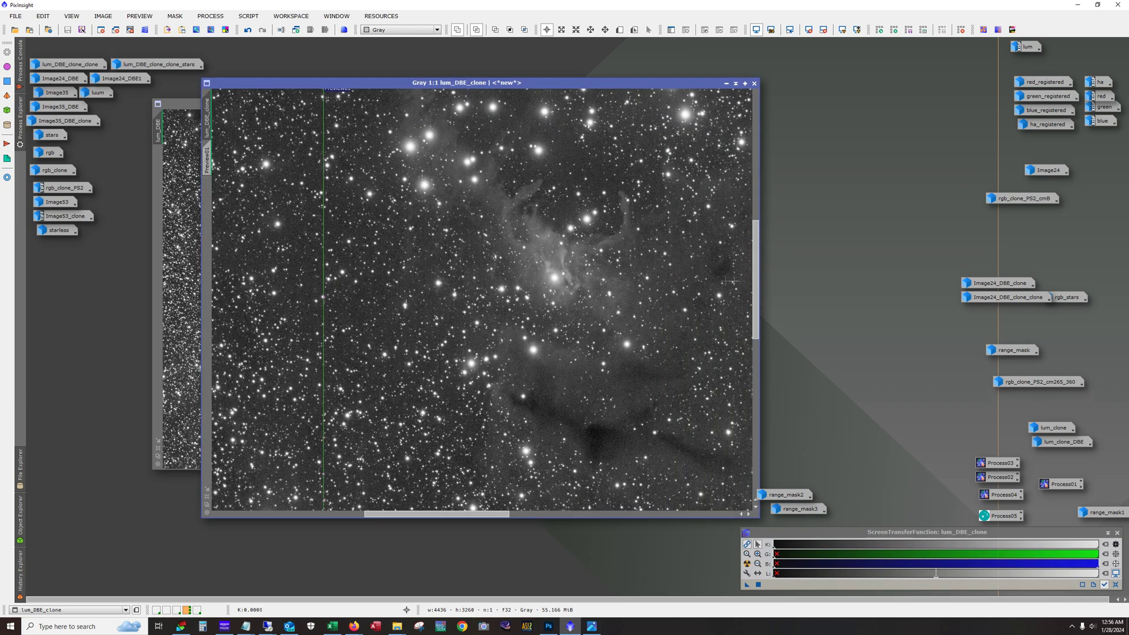
{"action": "scroll", "coordinate": [729, 281], "scroll_direction": "up", "scroll_amount": 1}
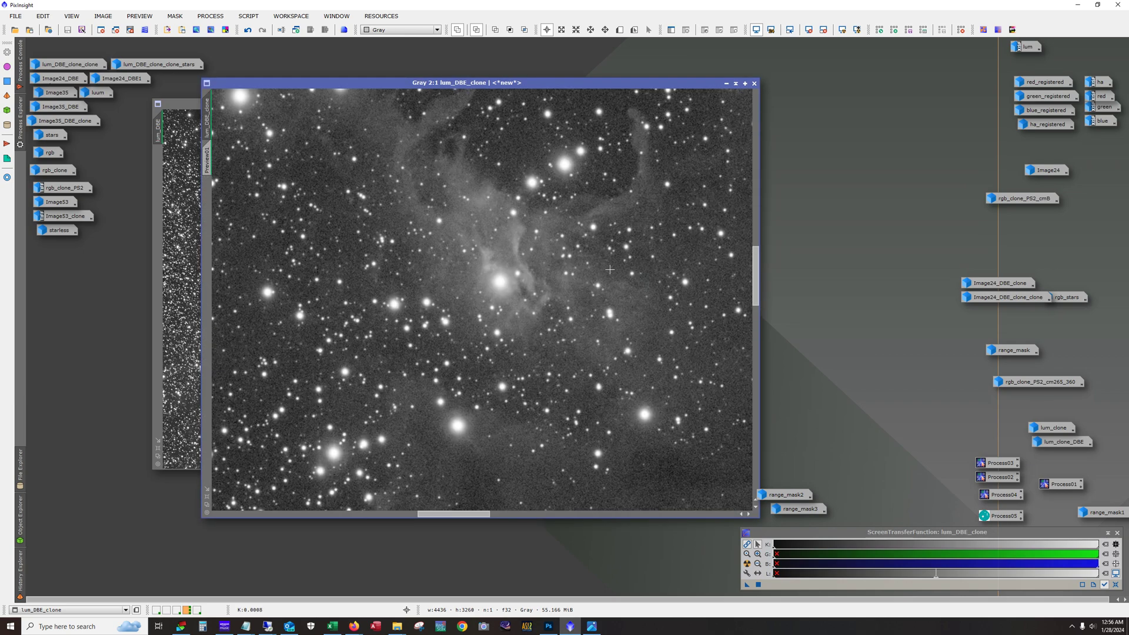
{"action": "left_click", "coordinate": [248, 30]}
{"action": "left_click", "coordinate": [262, 31]}
{"action": "scroll", "coordinate": [461, 316], "scroll_direction": "down", "scroll_amount": 4}
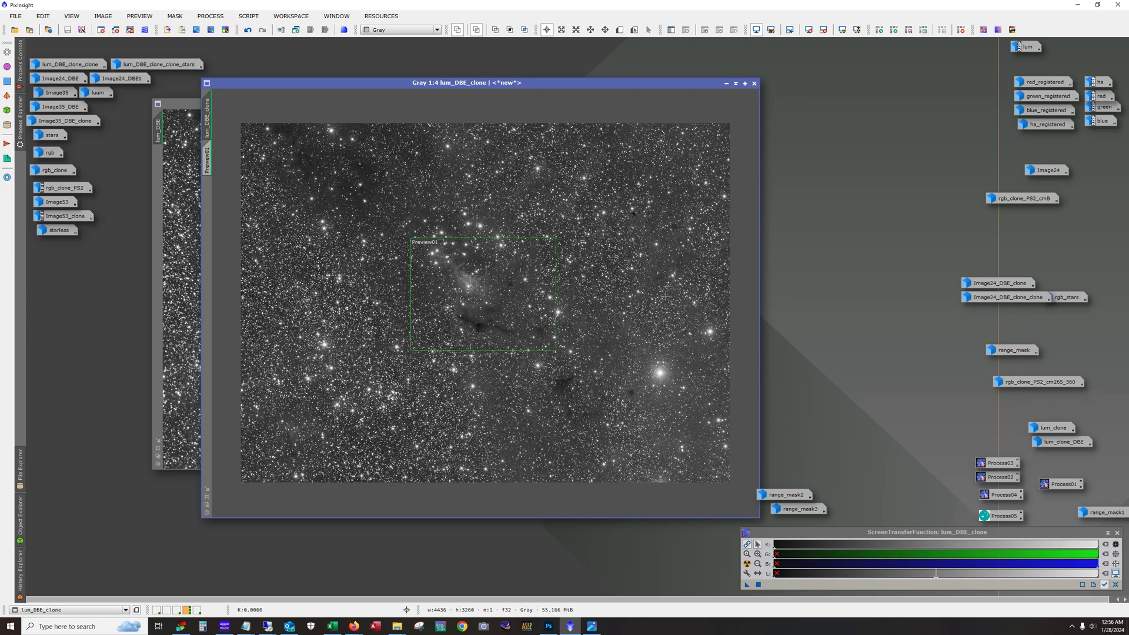
{"action": "scroll", "coordinate": [681, 223], "scroll_direction": "up", "scroll_amount": 4}
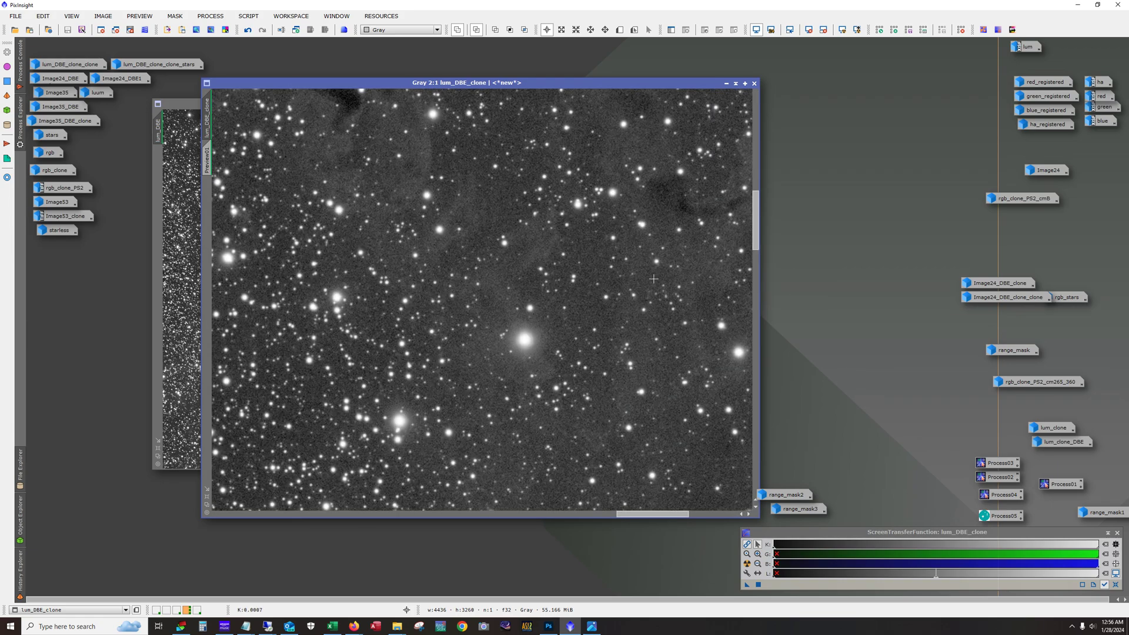
{"action": "scroll", "coordinate": [654, 279], "scroll_direction": "down", "scroll_amount": 4}
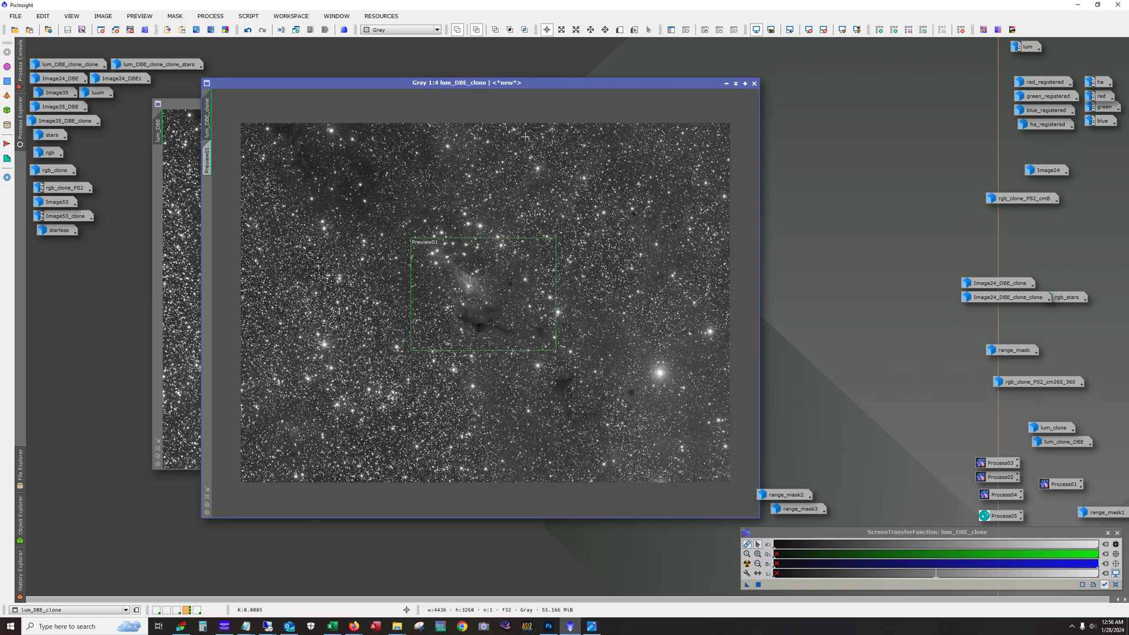
{"action": "left_click", "coordinate": [726, 83]}
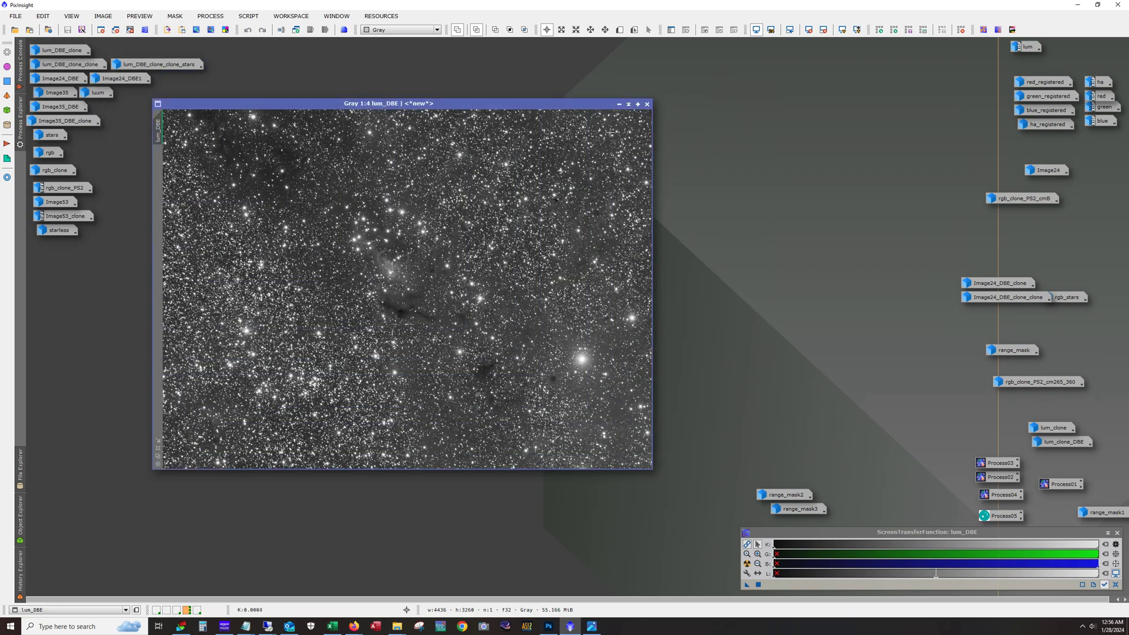
{"action": "left_click", "coordinate": [618, 105]}
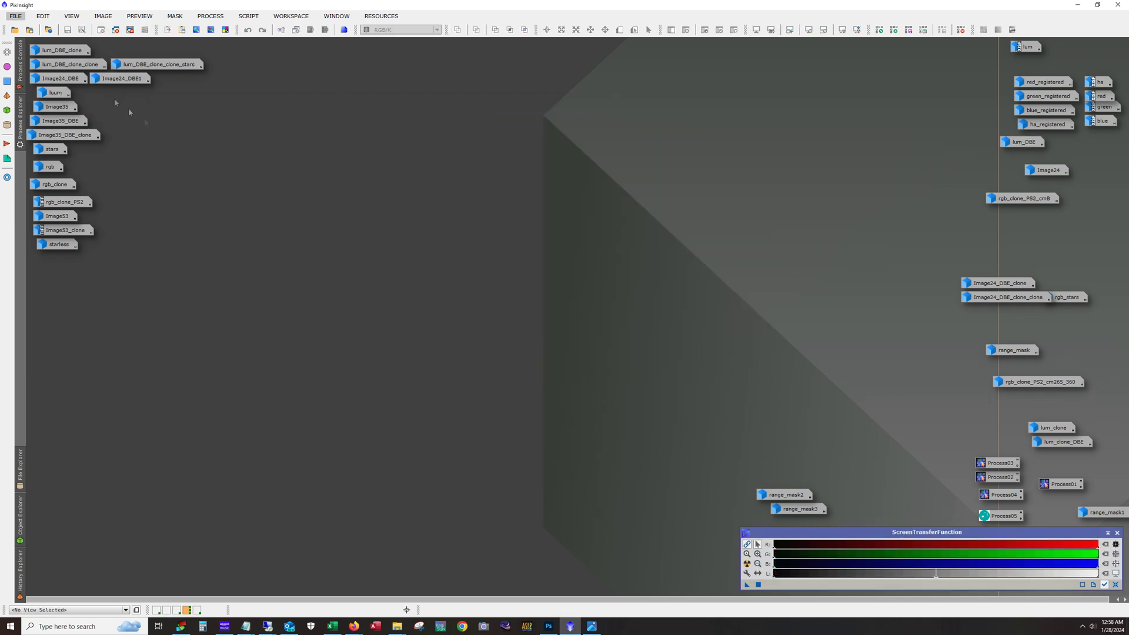
- Open lum_DBE_clone_clone, redo to its starless version, and enlarge its window
{"action": "double_click", "coordinate": [70, 64]}
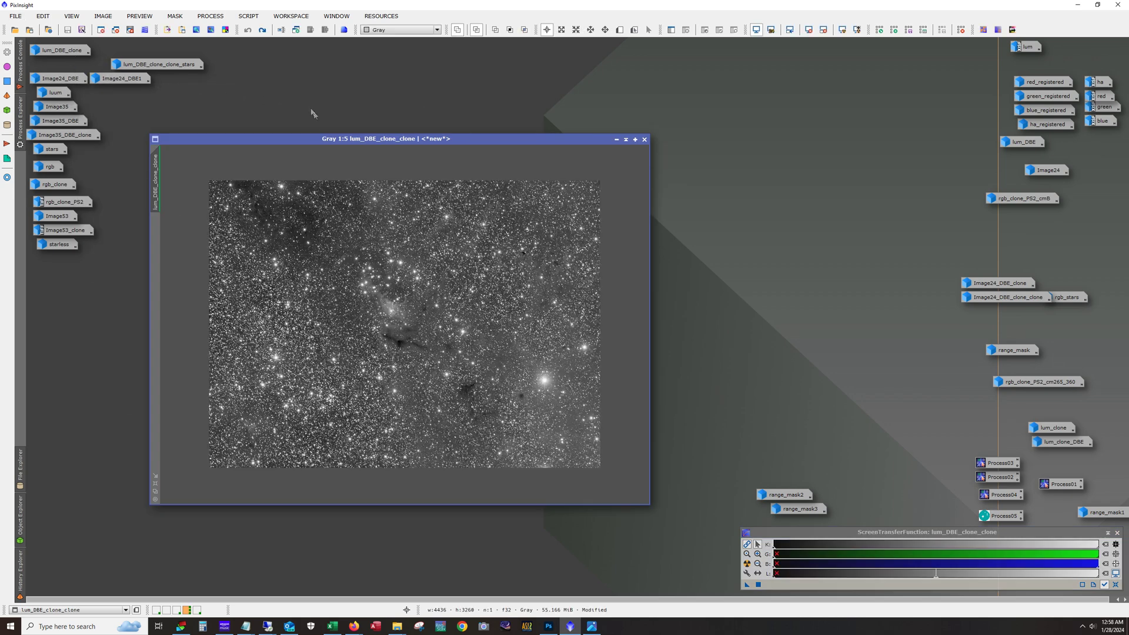
{"action": "left_click", "coordinate": [262, 30]}
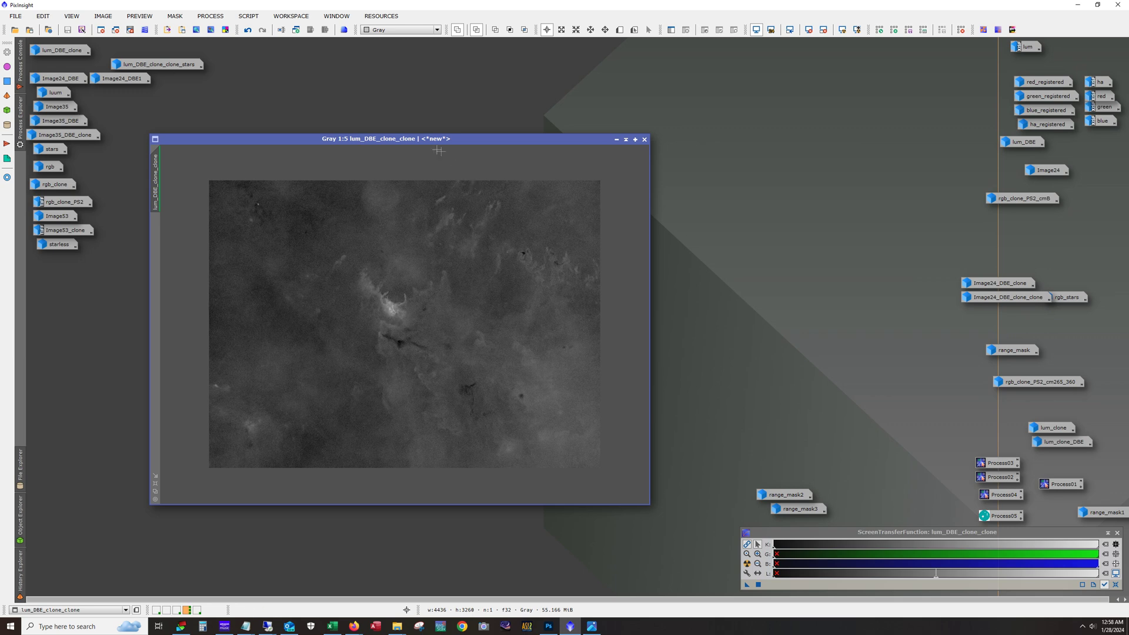
{"action": "left_click_drag", "start_coordinate": [438, 140], "coordinate": [477, 80]}
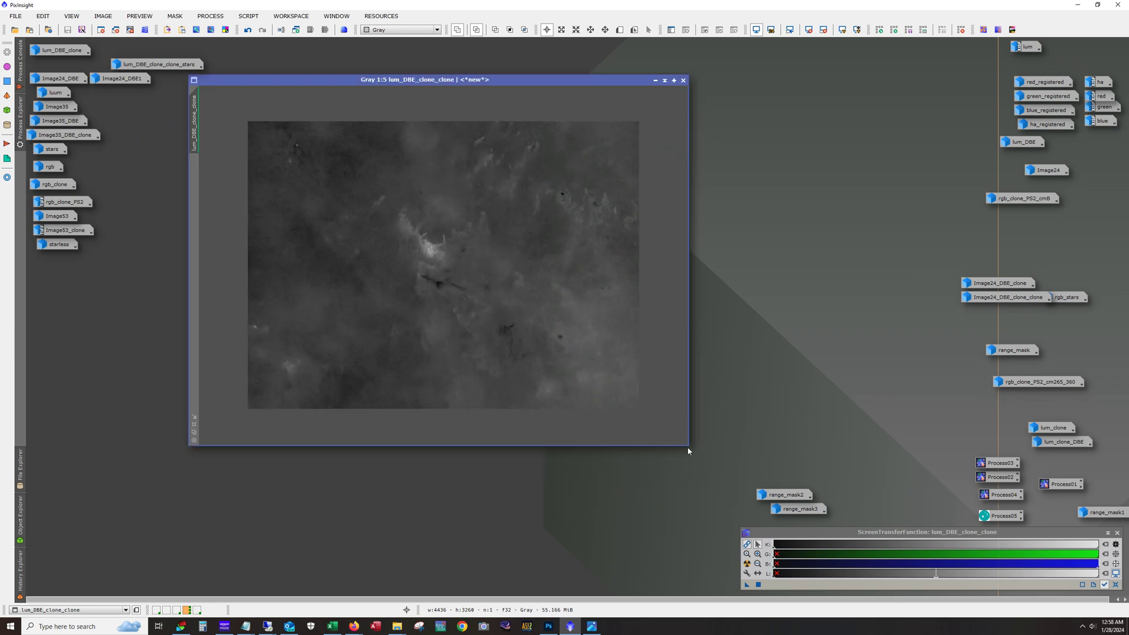
{"action": "left_click_drag", "start_coordinate": [687, 446], "coordinate": [749, 506]}
{"action": "scroll", "coordinate": [674, 379], "scroll_direction": "up", "scroll_amount": 1}
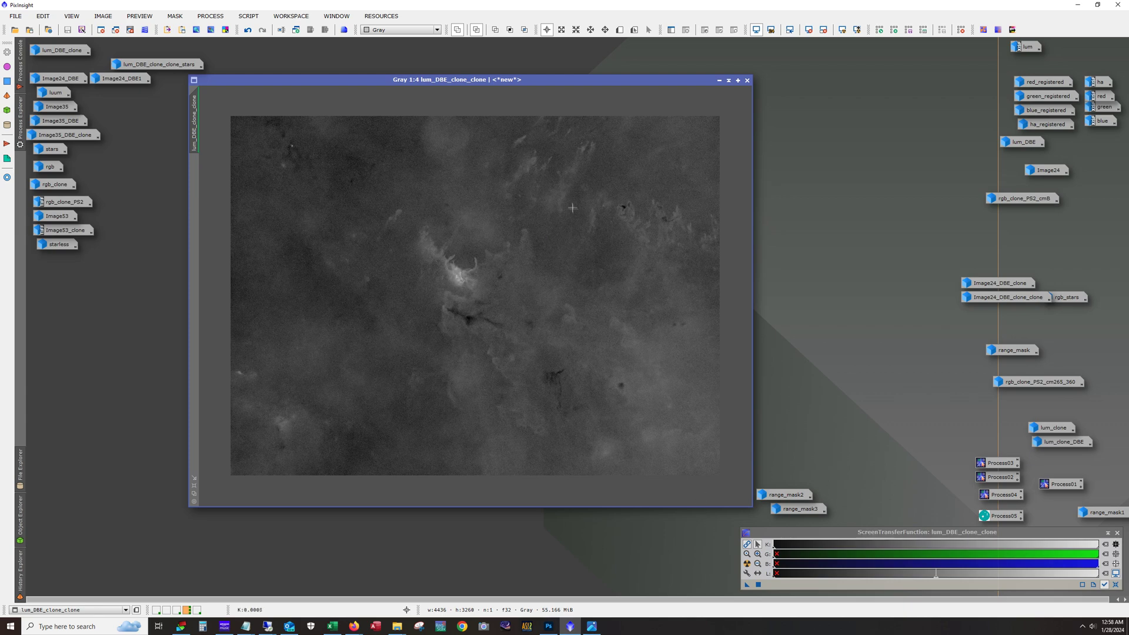
{"action": "scroll", "coordinate": [573, 210], "scroll_direction": "up", "scroll_amount": 1}
{"action": "mouse_move", "coordinate": [415, 503]}
{"action": "left_mouse_down"}
{"action": "mouse_move", "coordinate": [344, 510]}
{"action": "mouse_move", "coordinate": [555, 516]}
{"action": "mouse_move", "coordinate": [400, 511]}
{"action": "left_mouse_up"}
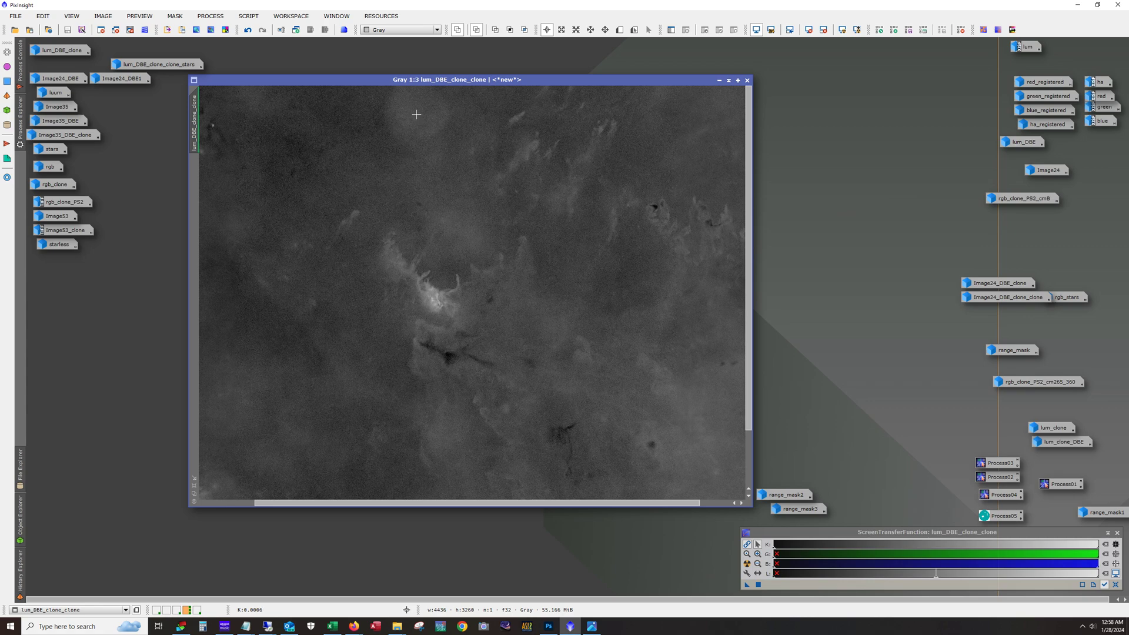
- Zoom around the starless luminance to inspect it, then minimize it to an icon
{"action": "scroll", "coordinate": [416, 126], "scroll_direction": "up", "scroll_amount": 1}
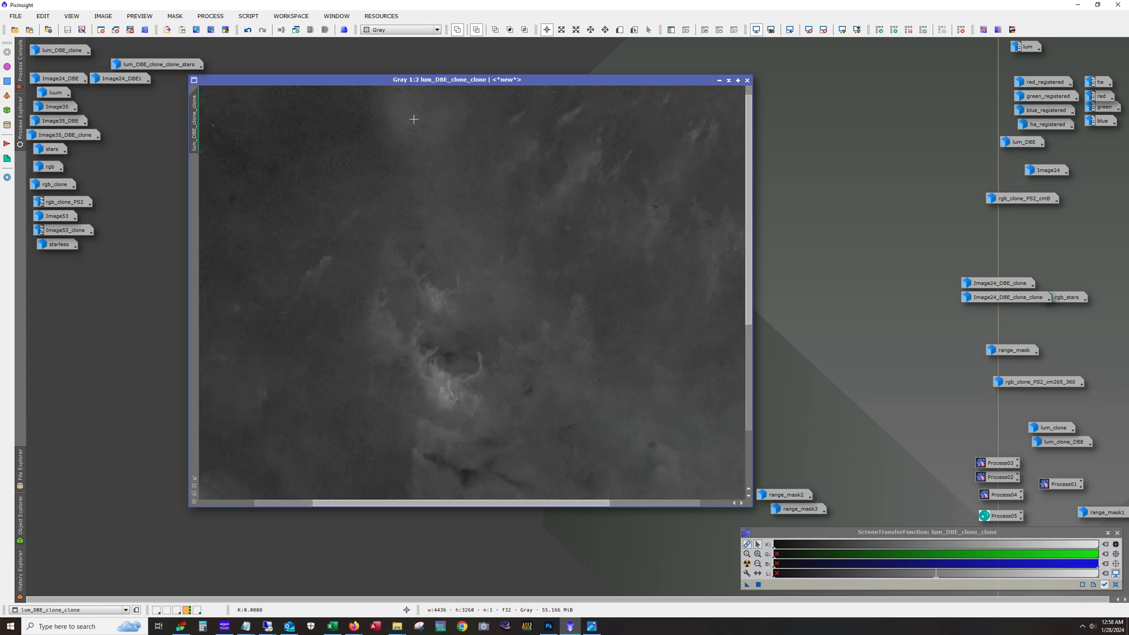
{"action": "scroll", "coordinate": [752, 264], "scroll_direction": "up", "scroll_amount": 1}
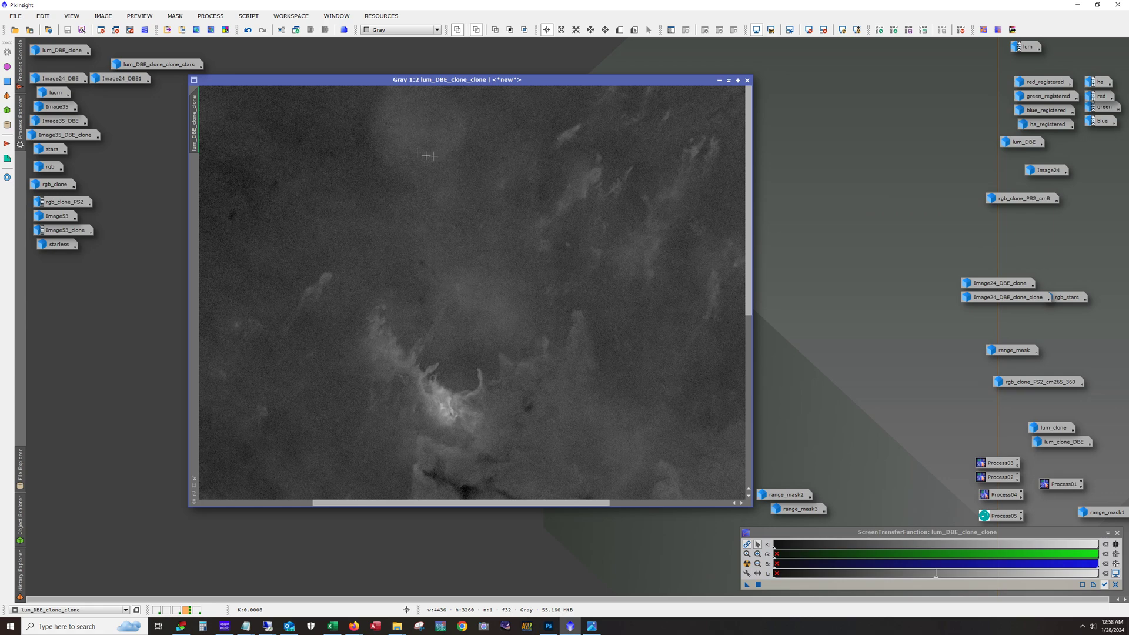
{"action": "scroll", "coordinate": [396, 163], "scroll_direction": "down", "scroll_amount": 1}
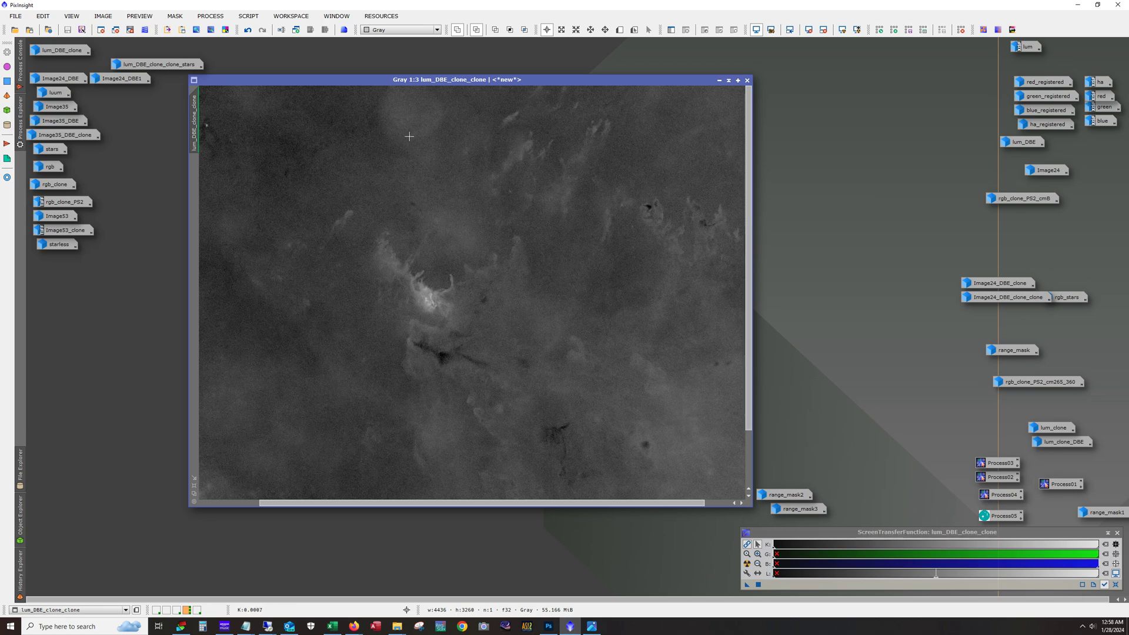
{"action": "scroll", "coordinate": [425, 170], "scroll_direction": "left", "scroll_amount": 2}
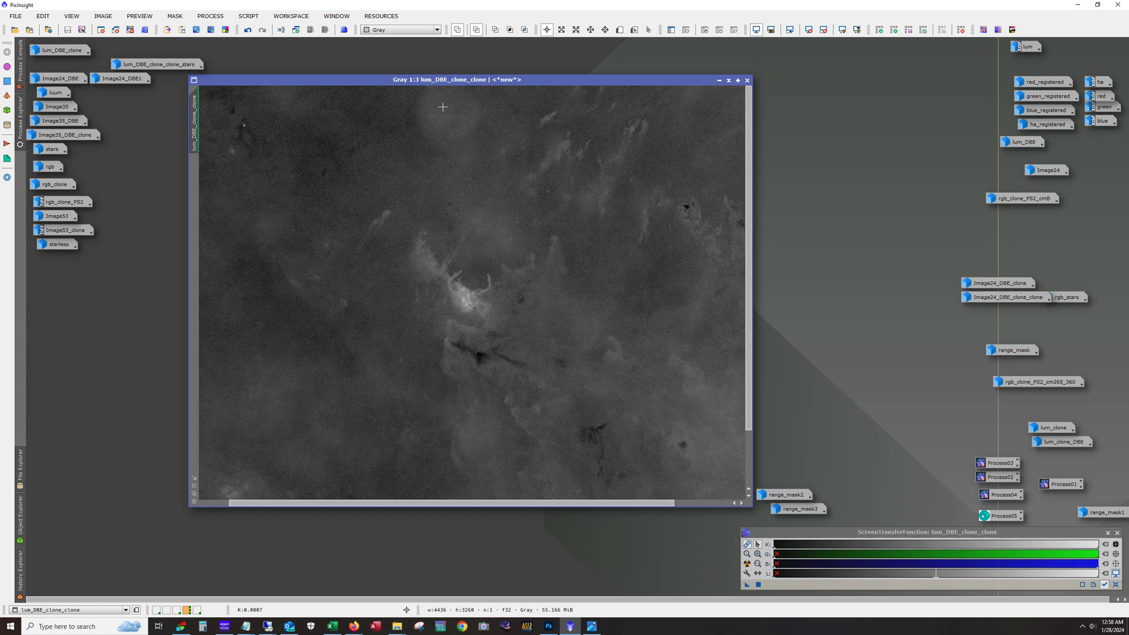
{"action": "scroll", "coordinate": [447, 128], "scroll_direction": "down", "scroll_amount": 1}
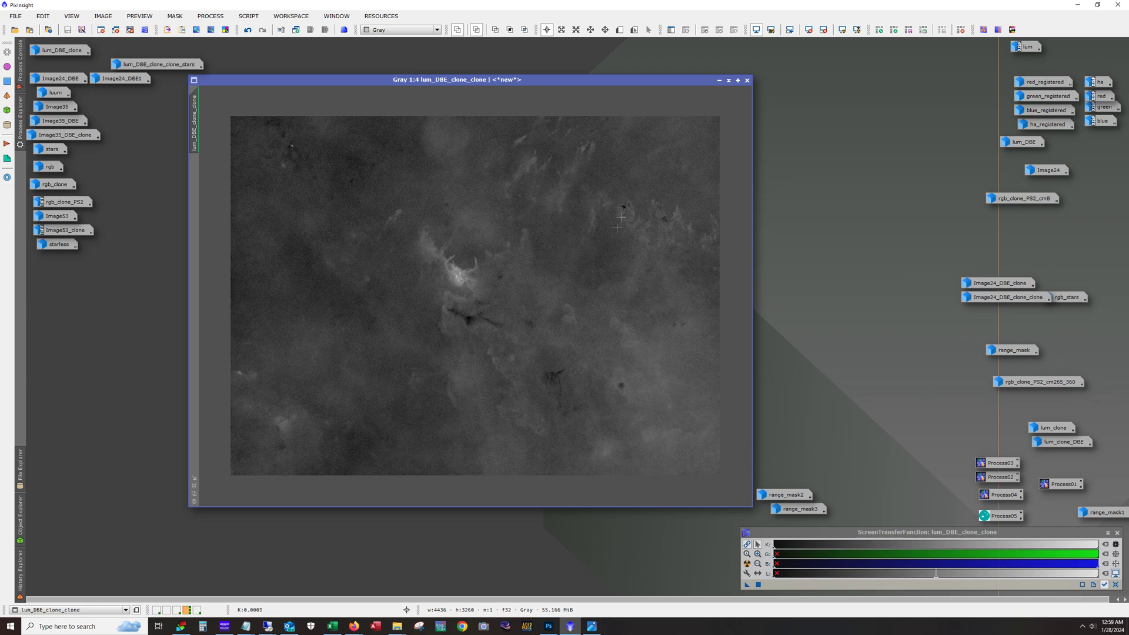
{"action": "left_click", "coordinate": [720, 80]}
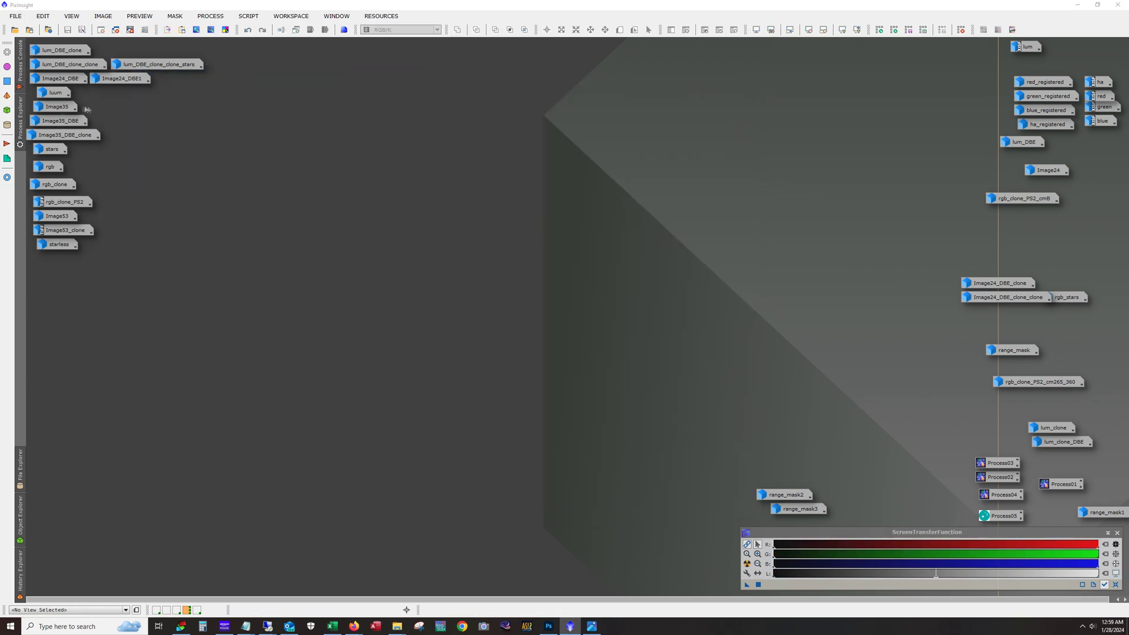
- Open the luum image for a look, then minimize it again
{"action": "double_click", "coordinate": [61, 95]}
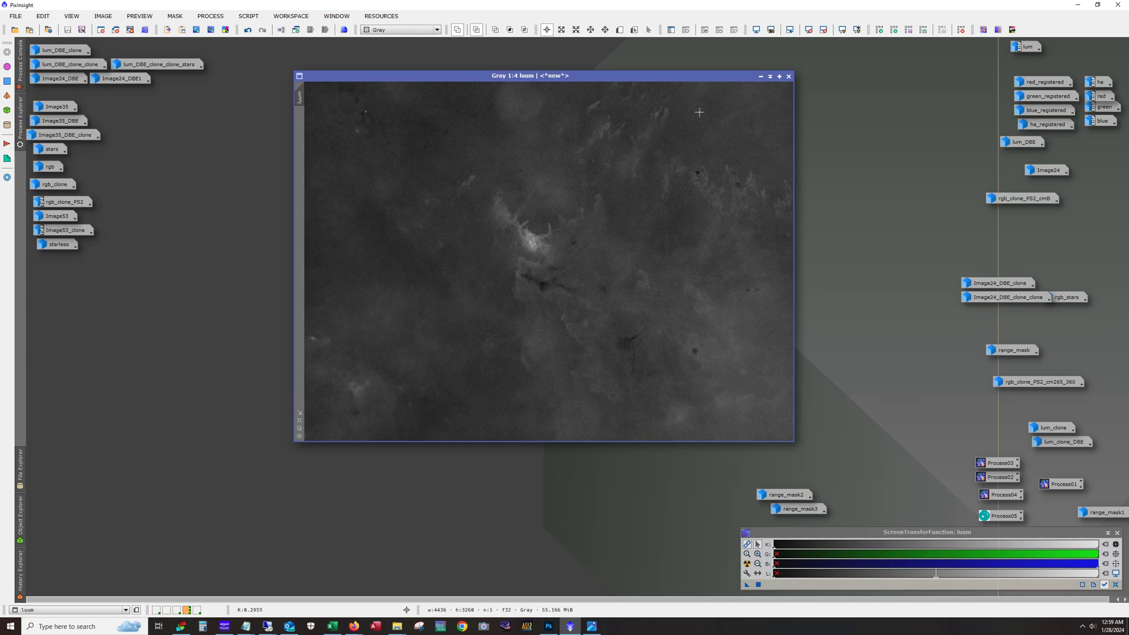
{"action": "left_click_drag", "start_coordinate": [691, 79], "coordinate": [643, 89]}
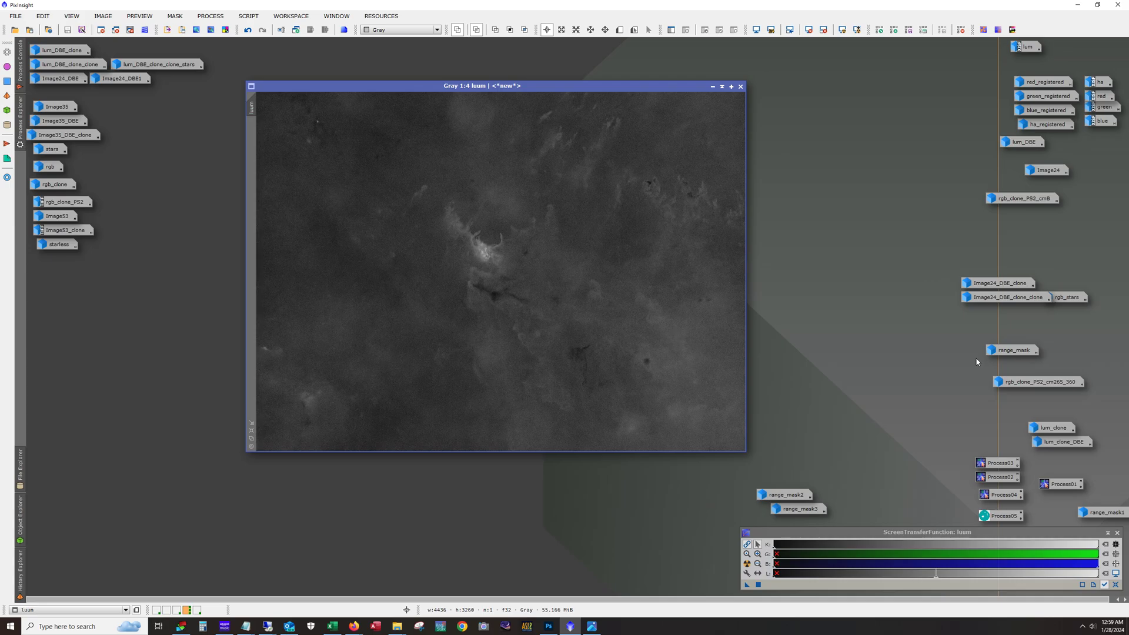
{"action": "left_click", "coordinate": [714, 87]}
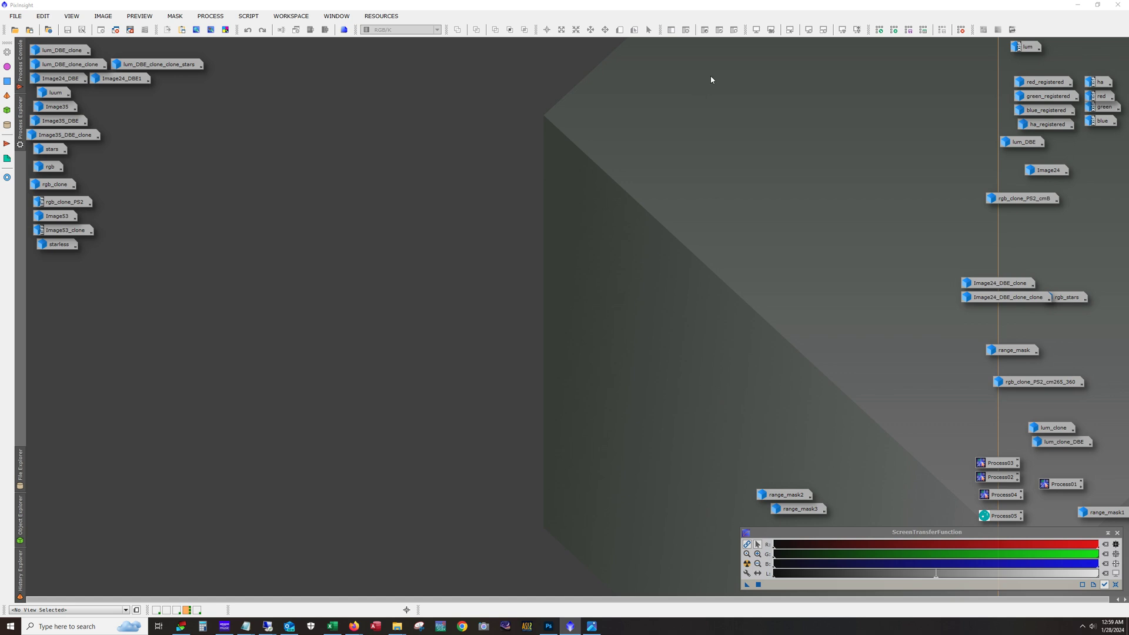
- Open Image24, move it up-right, and open Image24_DBE on top of it
{"action": "double_click", "coordinate": [1047, 170]}
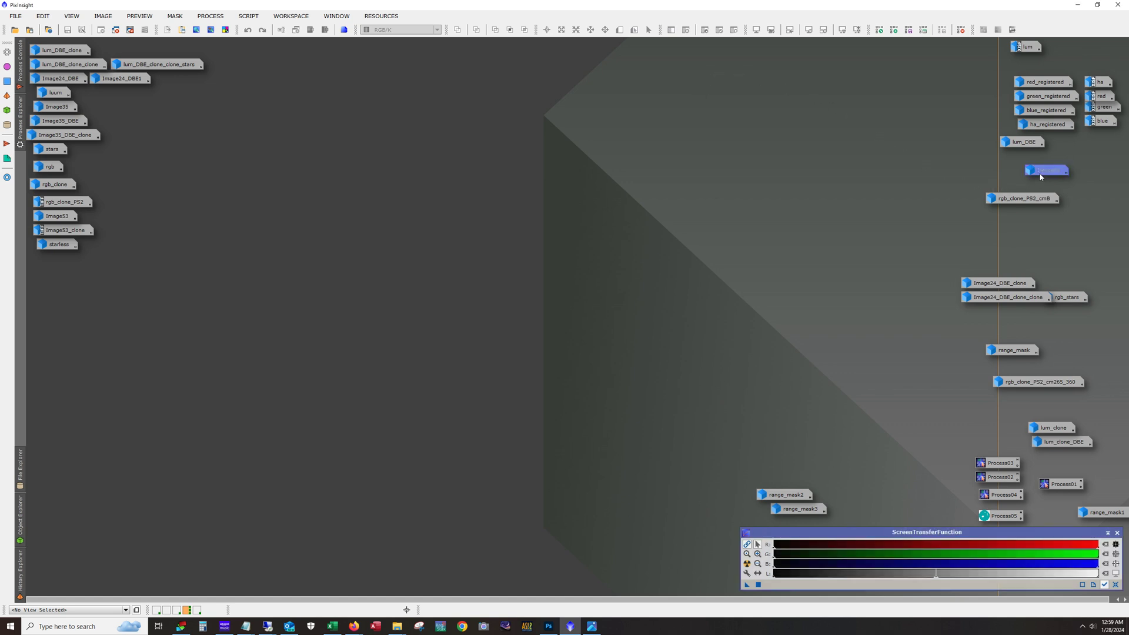
{"action": "left_click_drag", "start_coordinate": [487, 135], "coordinate": [589, 81]}
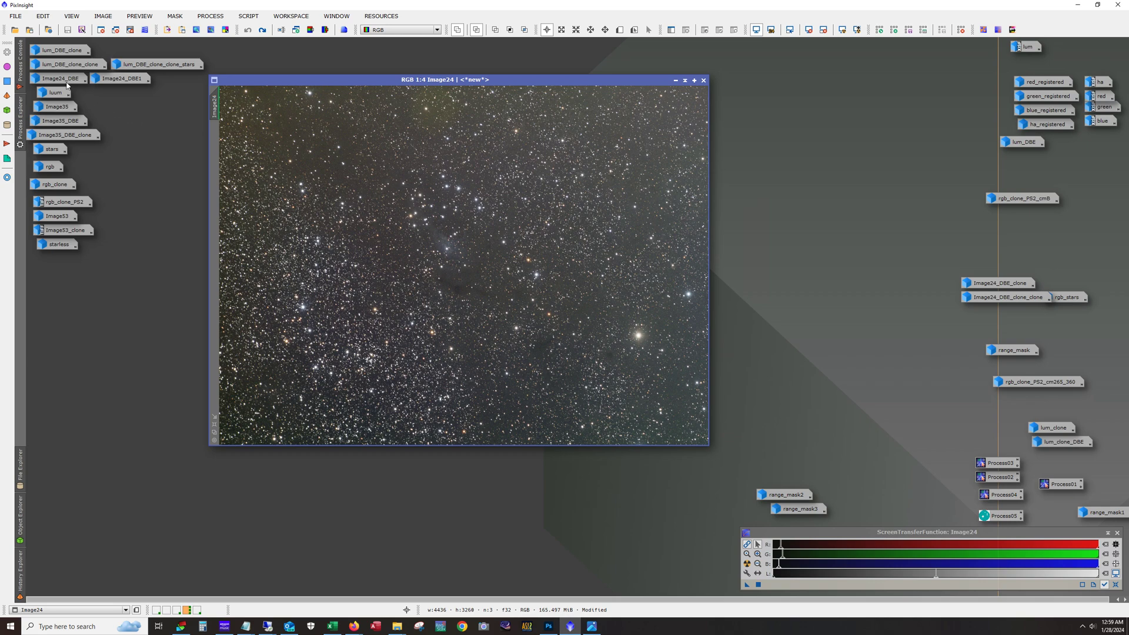
{"action": "mouse_move", "coordinate": [67, 84]}
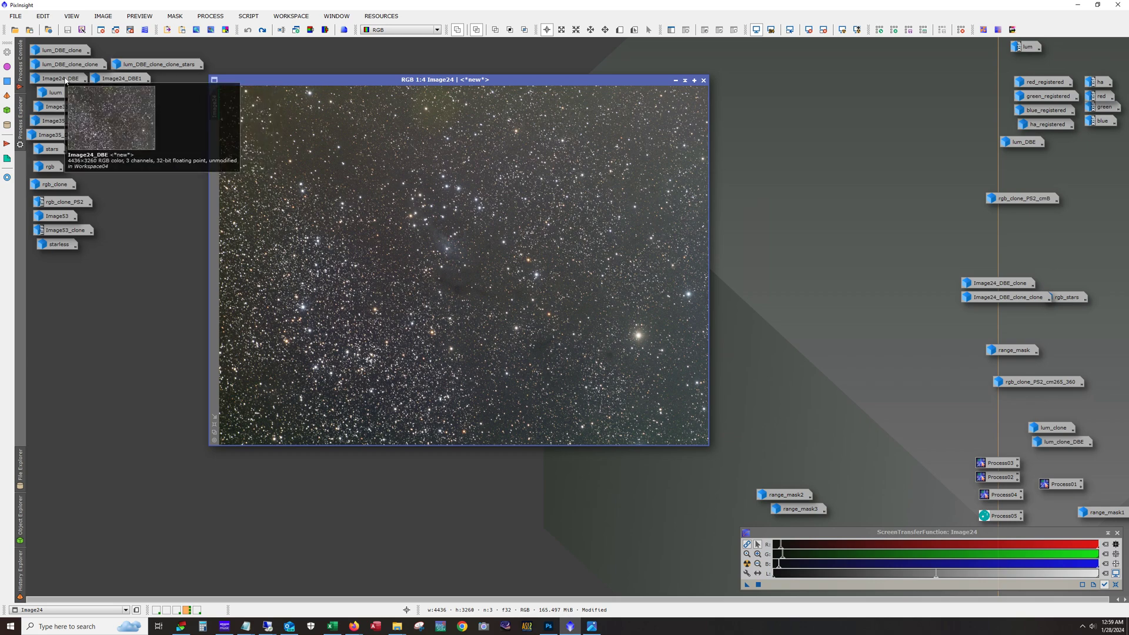
{"action": "double_click", "coordinate": [67, 82]}
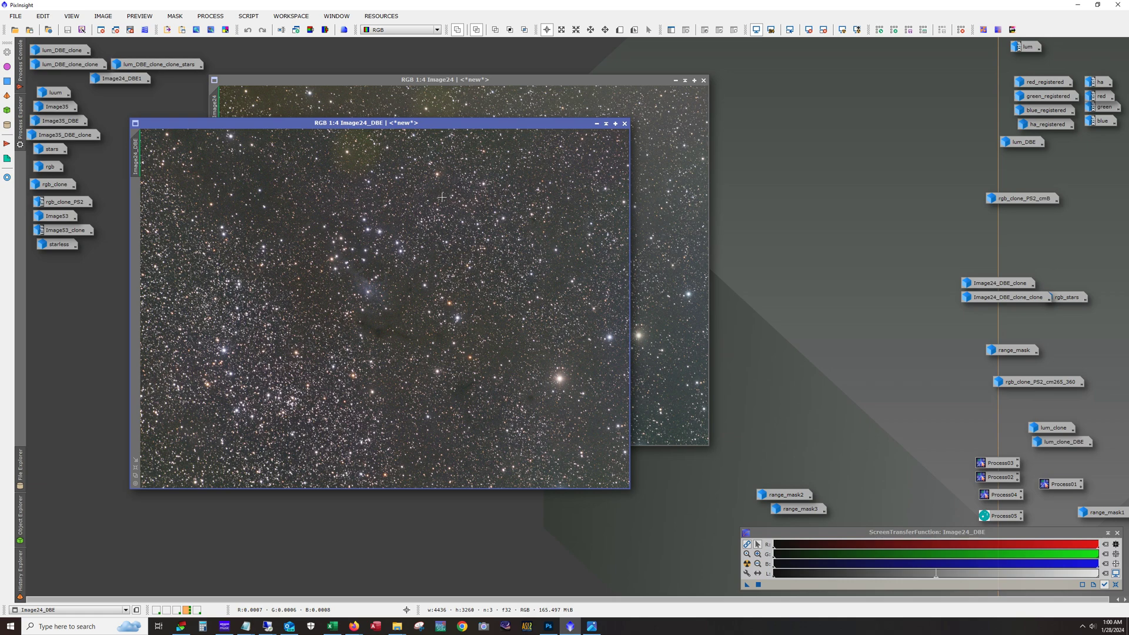
- Start BlurXTerminator from All Processes and tick Correct Only, so it does no sharpening
{"action": "left_click", "coordinate": [212, 16]}
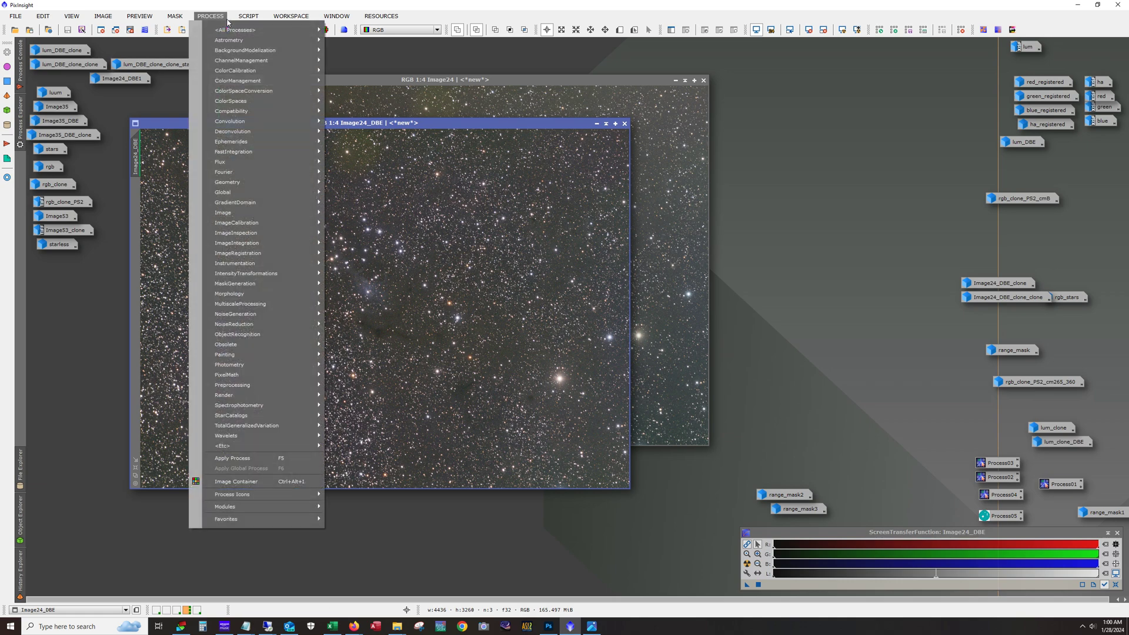
{"action": "mouse_move", "coordinate": [231, 33]}
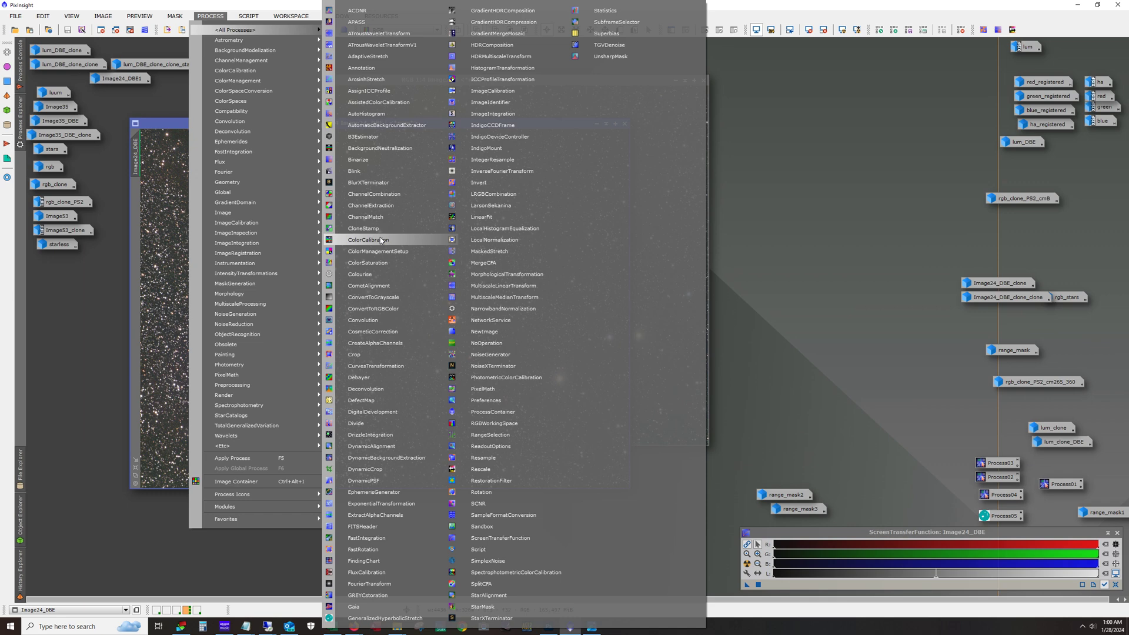
{"action": "left_click", "coordinate": [377, 183]}
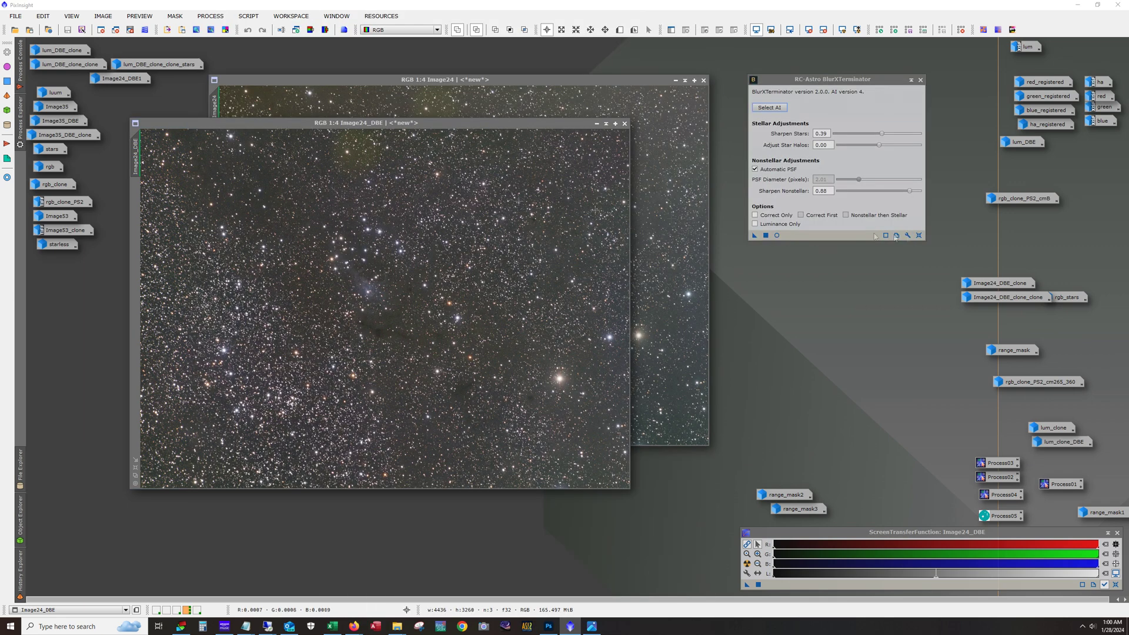
{"action": "left_click", "coordinate": [756, 215]}
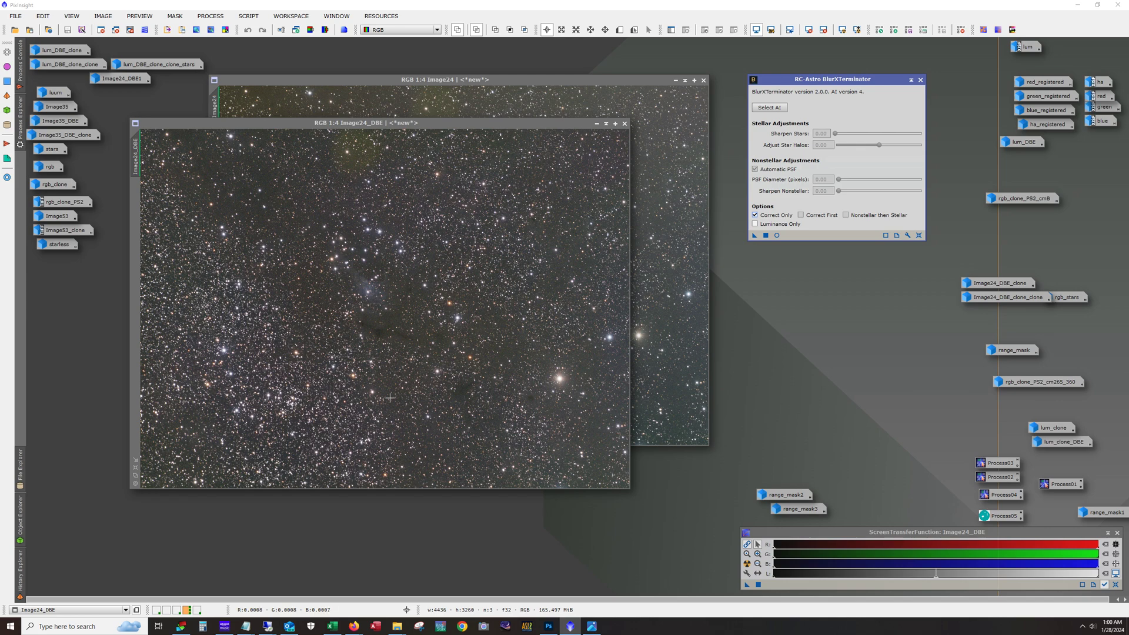
- Zoom into Image24_DBE to inspect its stars, then minimize it to an icon
{"action": "scroll", "coordinate": [390, 398], "scroll_direction": "up", "scroll_amount": 4}
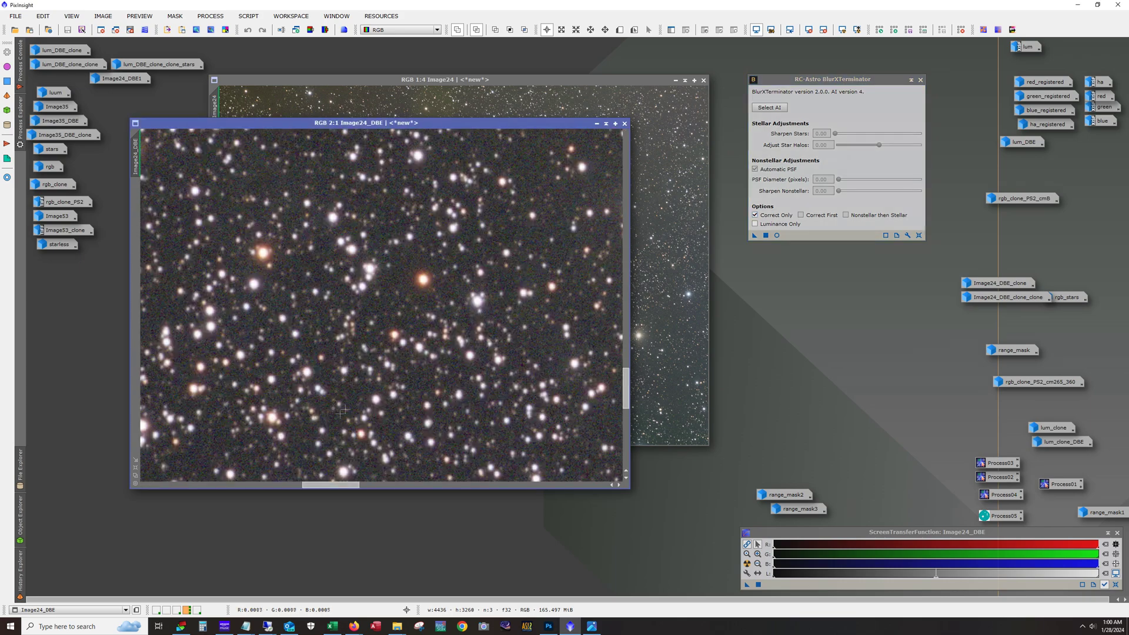
{"action": "left_click_drag", "start_coordinate": [351, 485], "coordinate": [269, 491]}
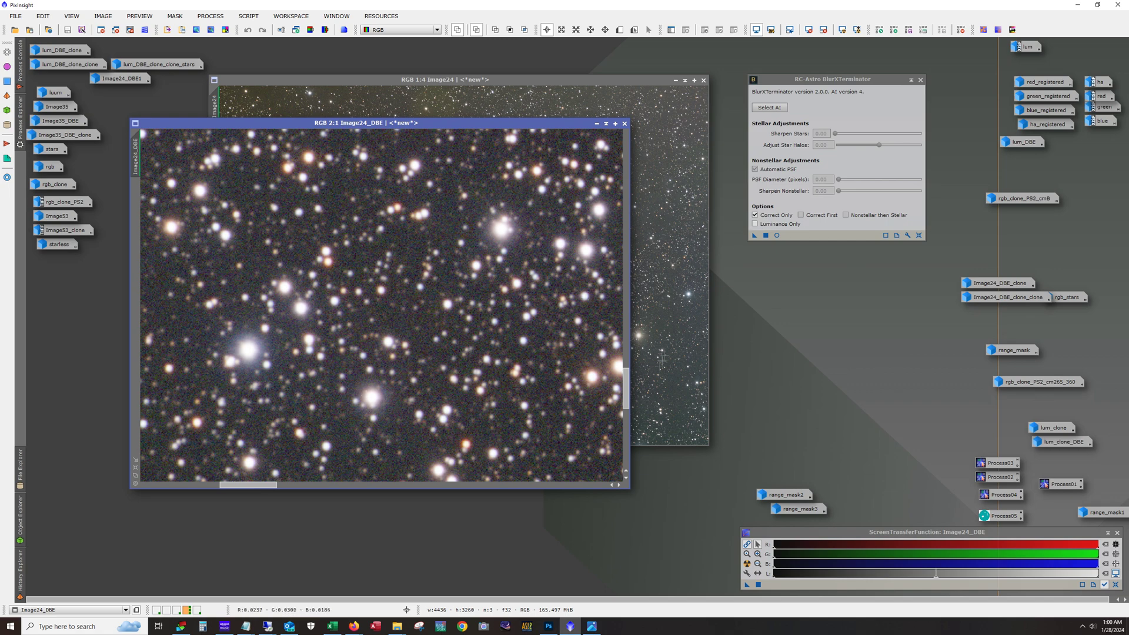
{"action": "left_click_drag", "start_coordinate": [627, 406], "coordinate": [639, 159]}
{"action": "scroll", "coordinate": [466, 332], "scroll_direction": "down", "scroll_amount": 3}
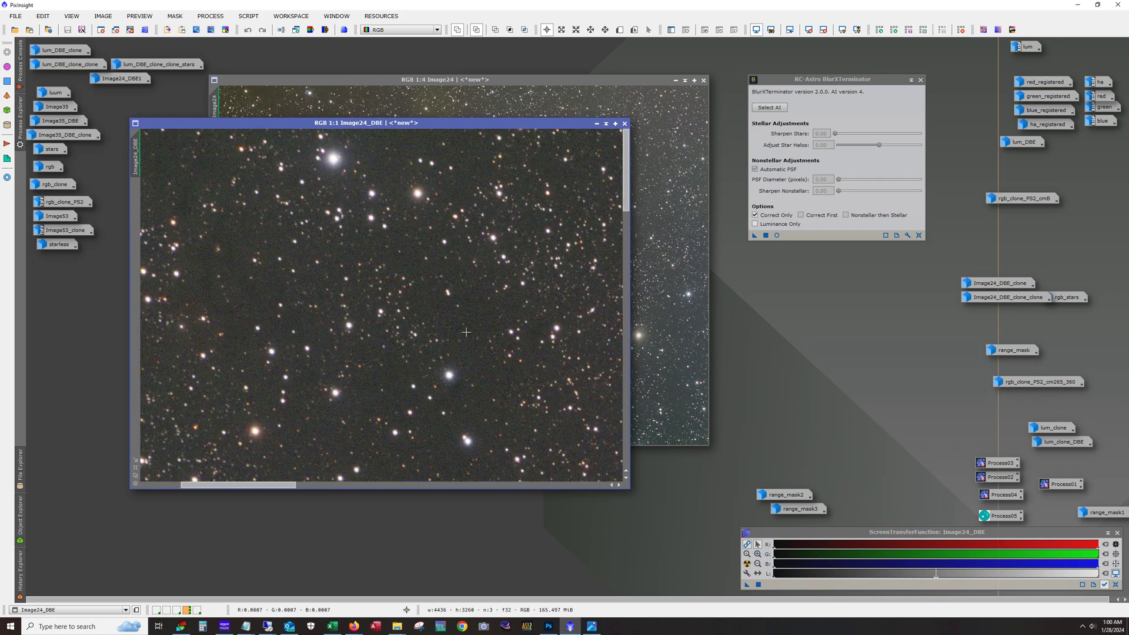
{"action": "scroll", "coordinate": [466, 332], "scroll_direction": "down", "scroll_amount": 1}
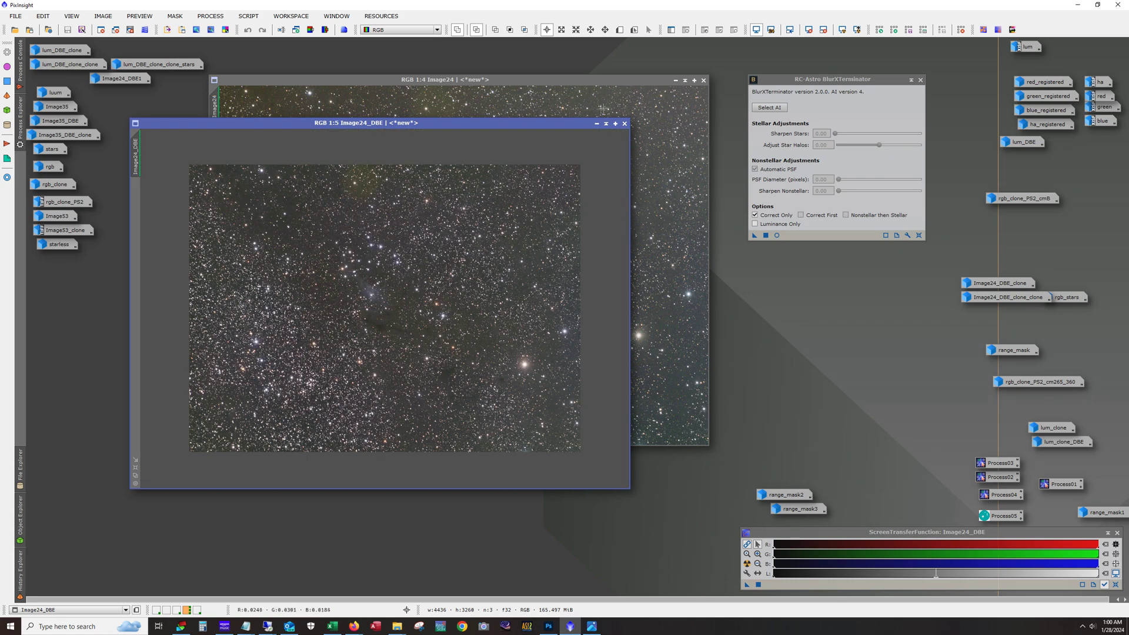
{"action": "scroll", "coordinate": [593, 125], "scroll_direction": "down", "scroll_amount": 1}
{"action": "left_click", "coordinate": [596, 125]}
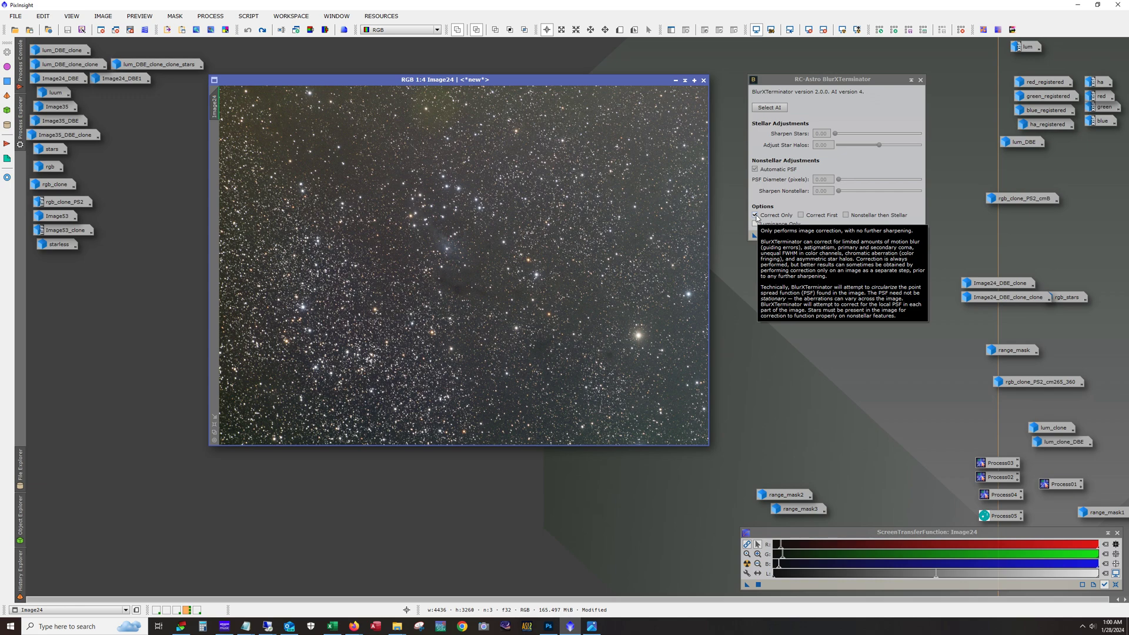
- Plate-solve Image24 with ImageSolver, giving 1.226 arcsec/px and a 639.50 mm focal distance
{"action": "left_click", "coordinate": [248, 16]}
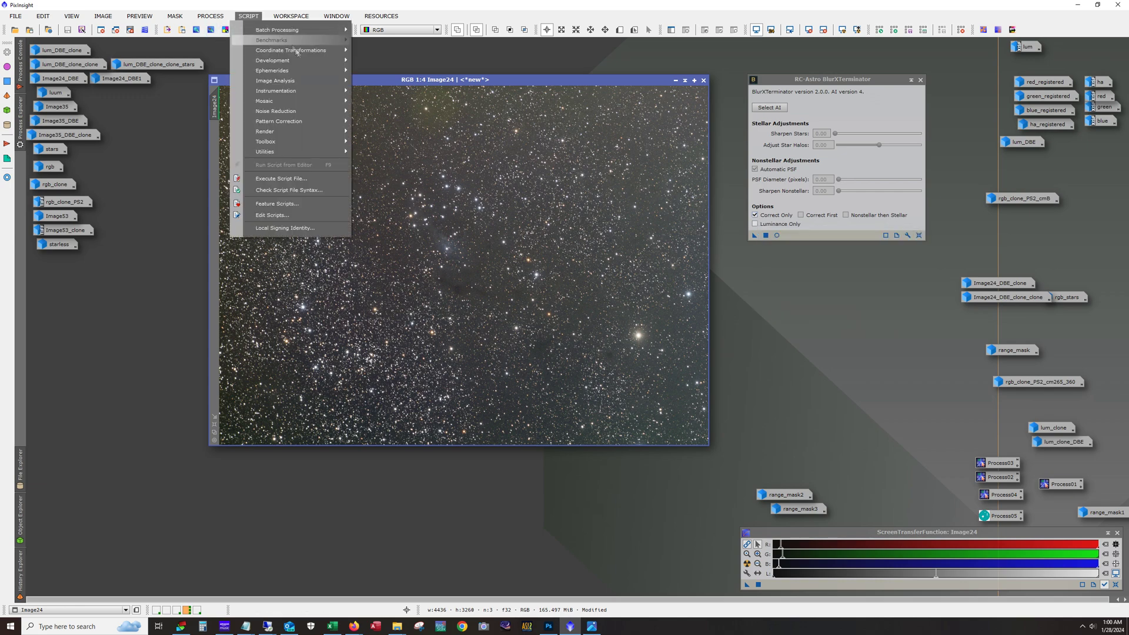
{"action": "mouse_move", "coordinate": [302, 80]}
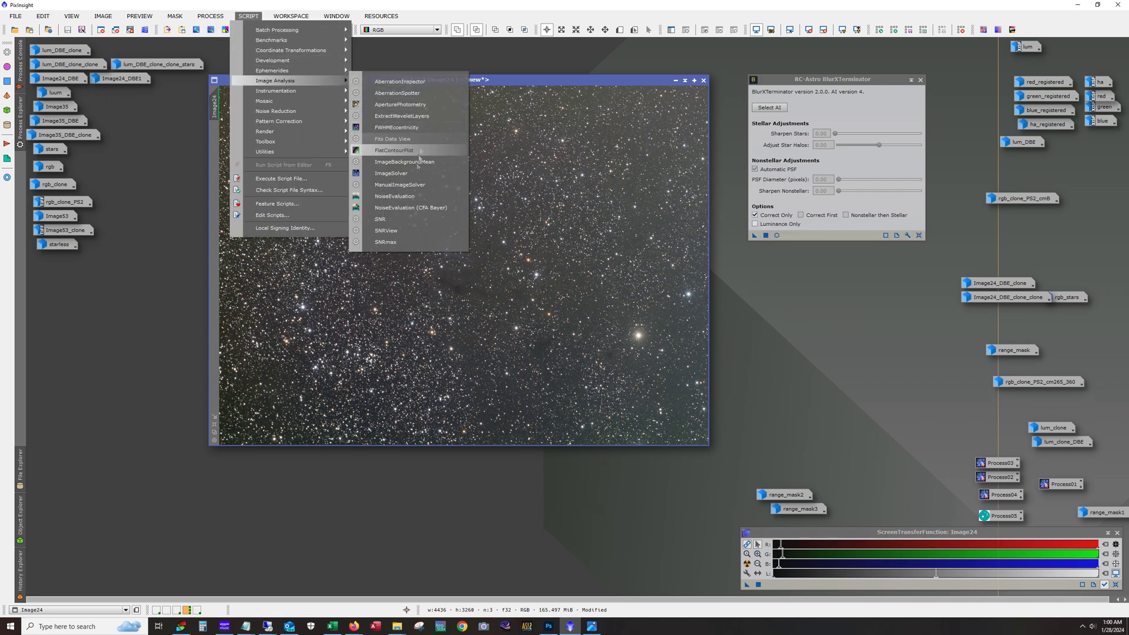
{"action": "left_click", "coordinate": [413, 177]}
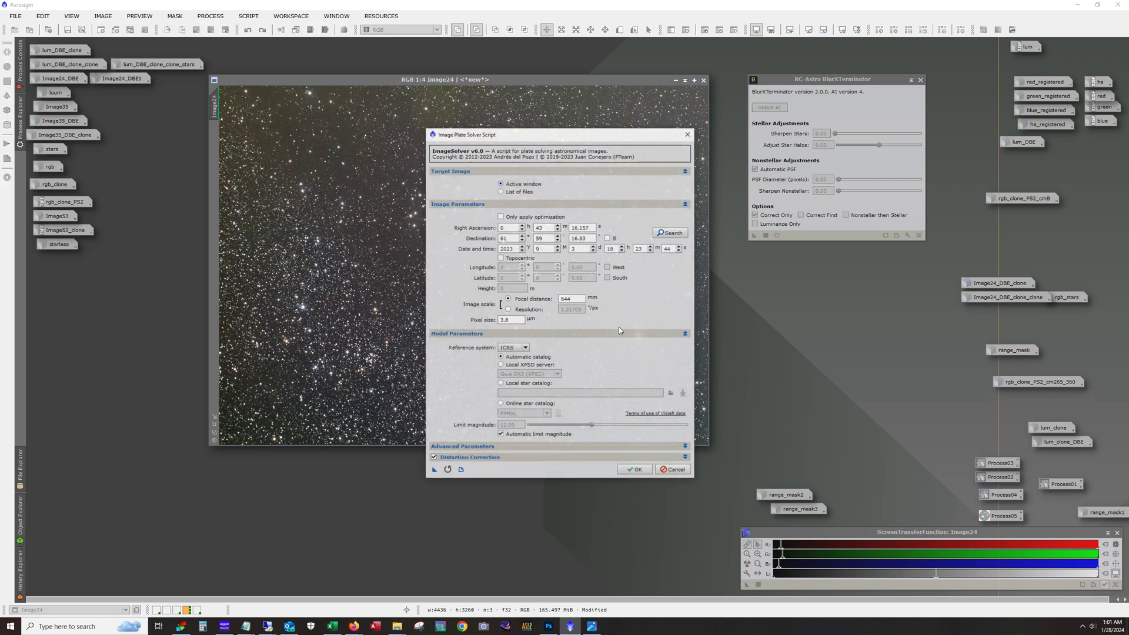
{"action": "left_click", "coordinate": [665, 233]}
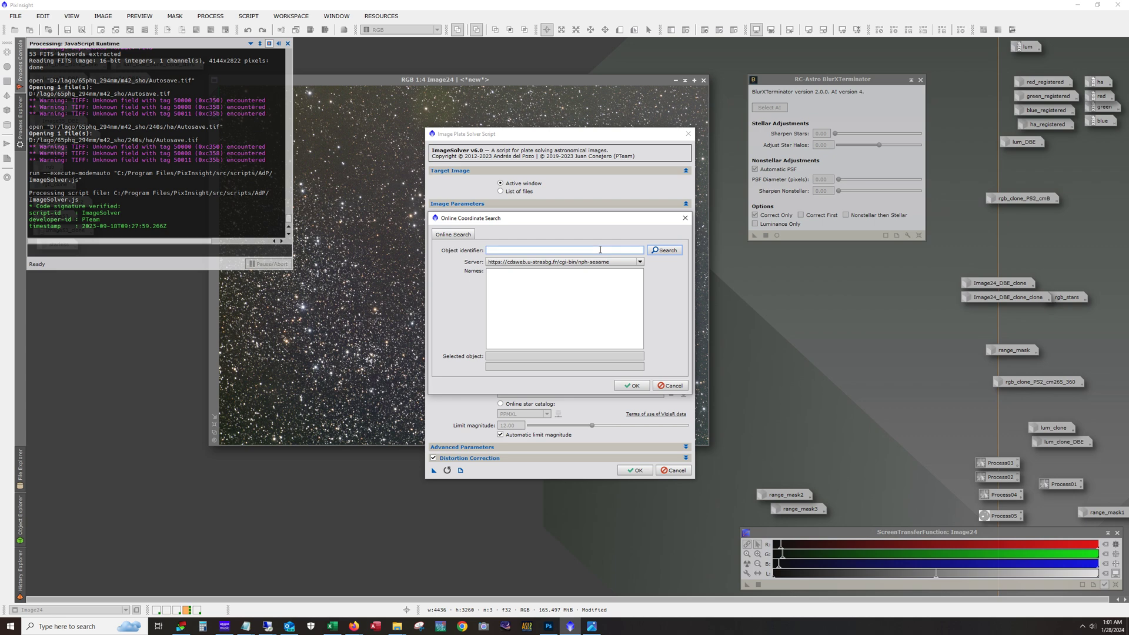
{"action": "left_click", "coordinate": [685, 218]}
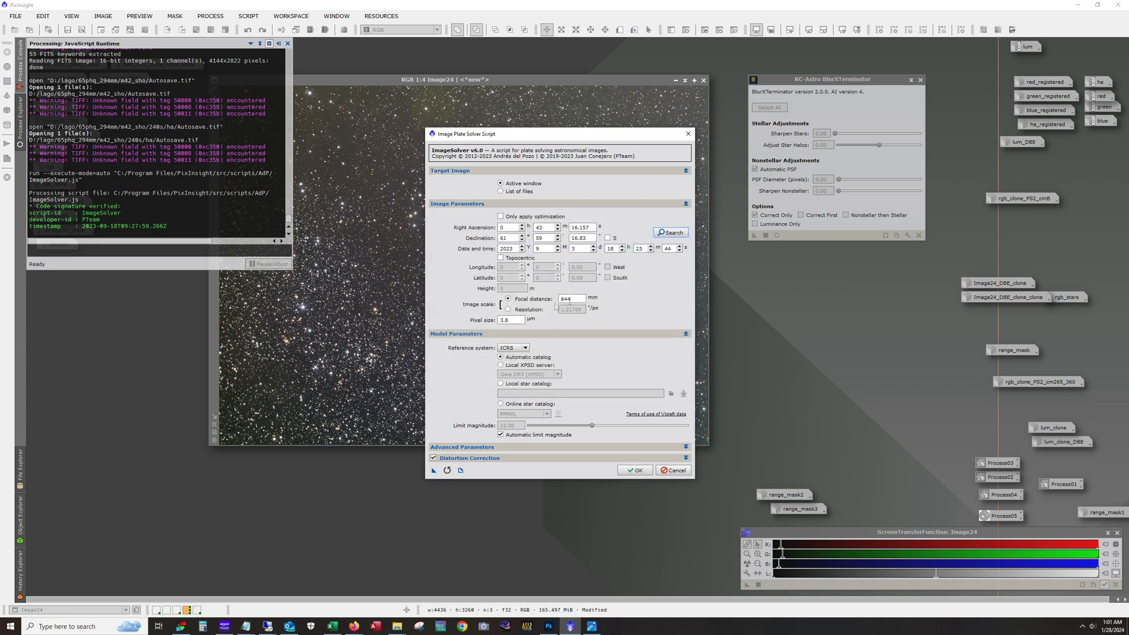
{"action": "left_click", "coordinate": [638, 470]}
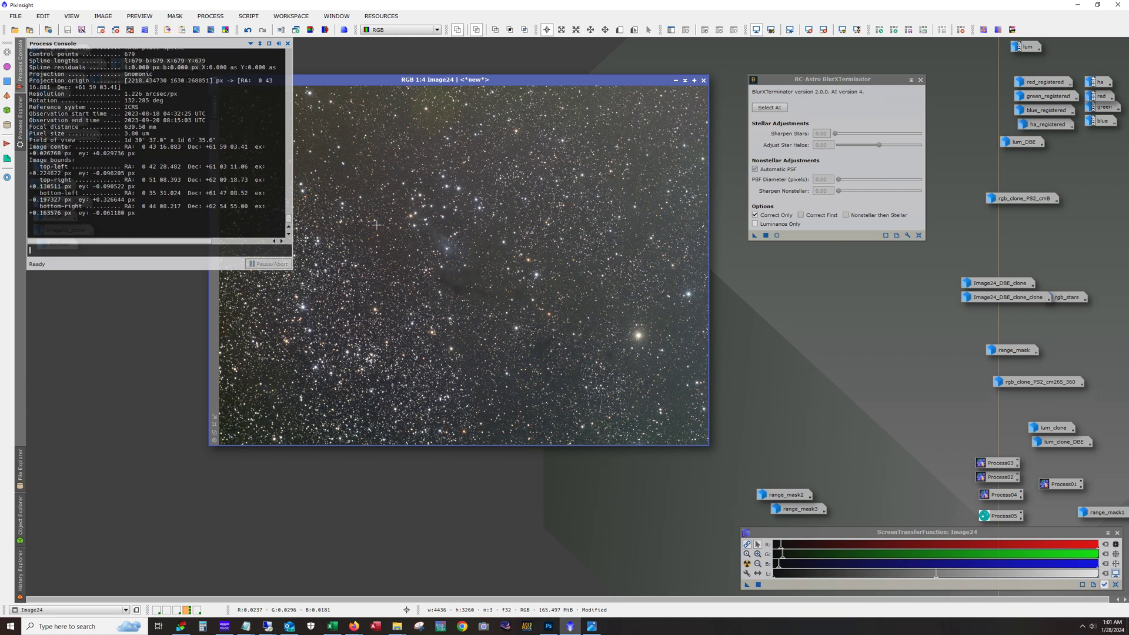
{"action": "left_click", "coordinate": [216, 16]}
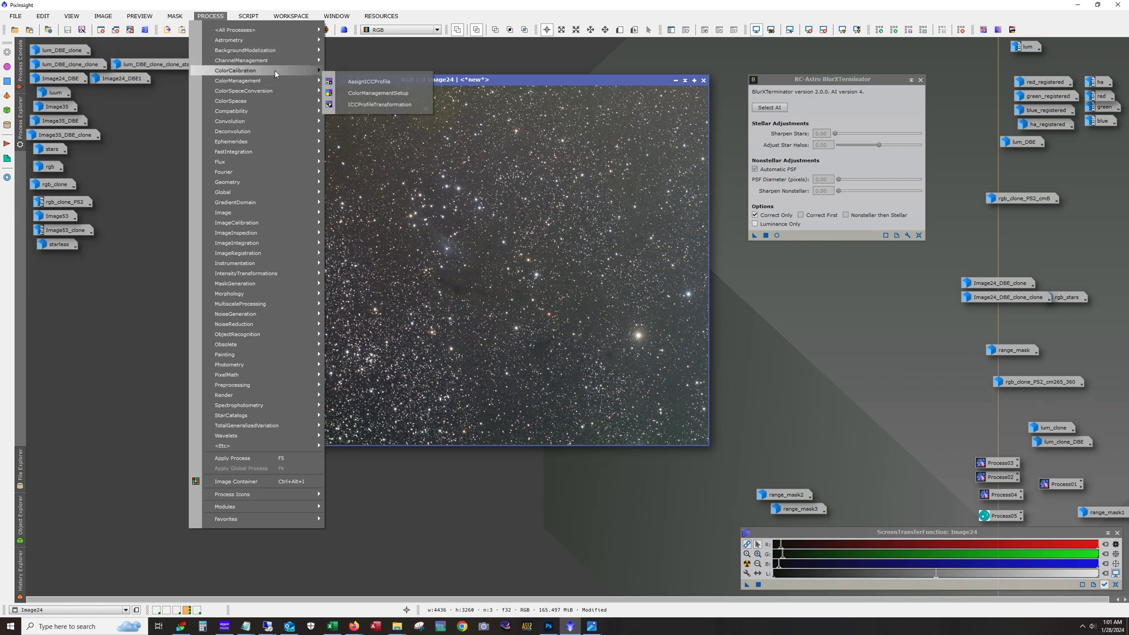
- Open SpectrophotometricColorCalibration, move it aside, and close it again
{"action": "left_click", "coordinate": [376, 140]}
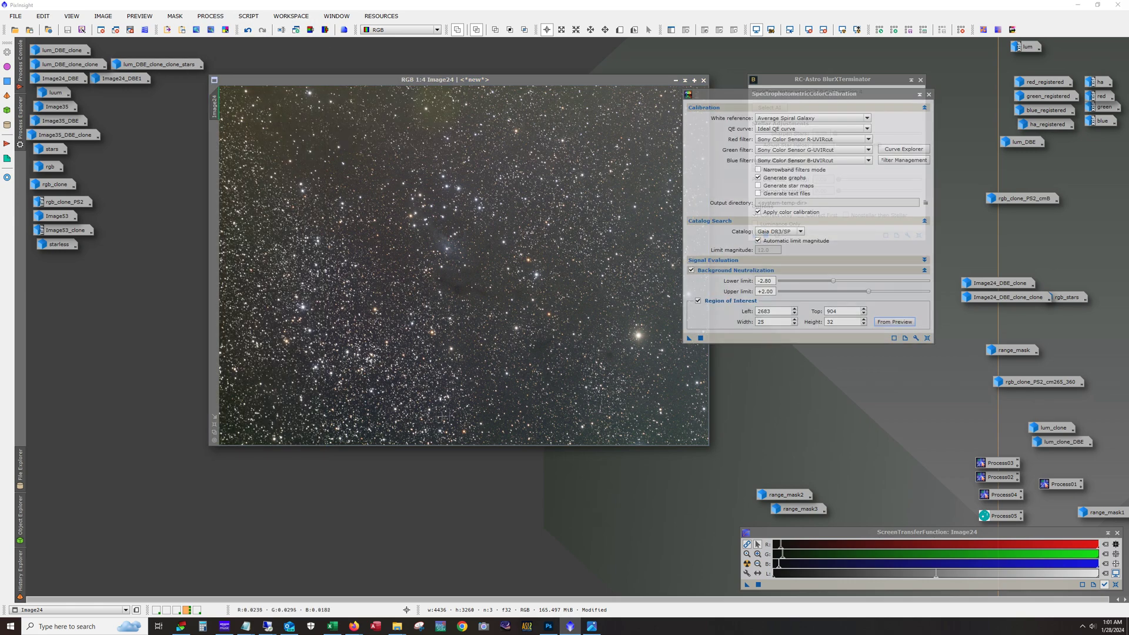
{"action": "left_click_drag", "start_coordinate": [782, 94], "coordinate": [575, 142]}
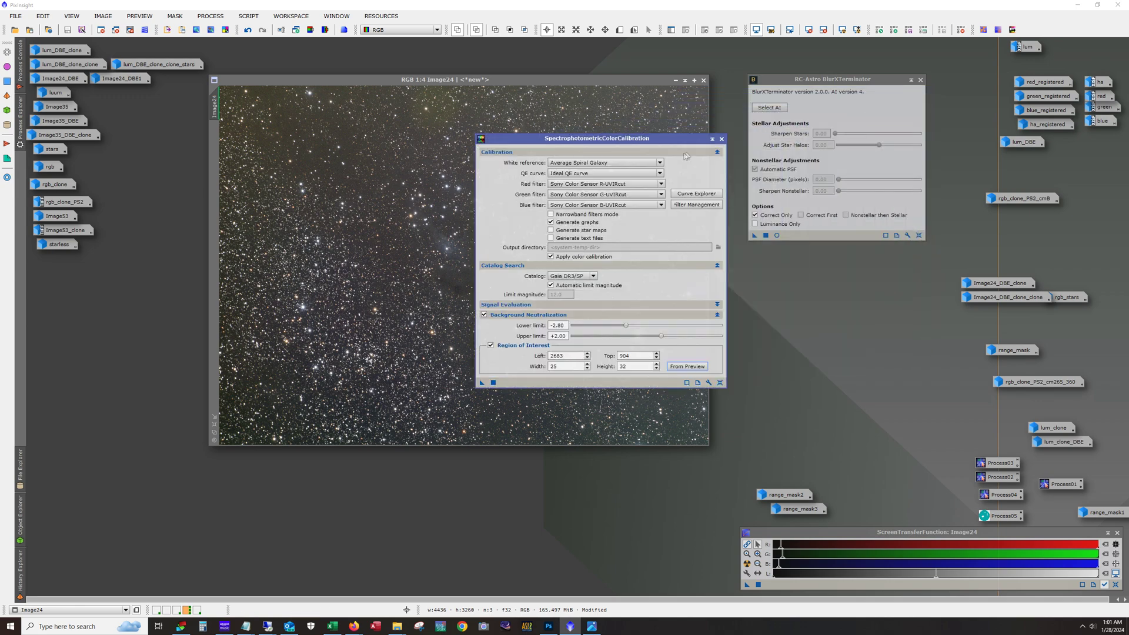
{"action": "left_click", "coordinate": [721, 140]}
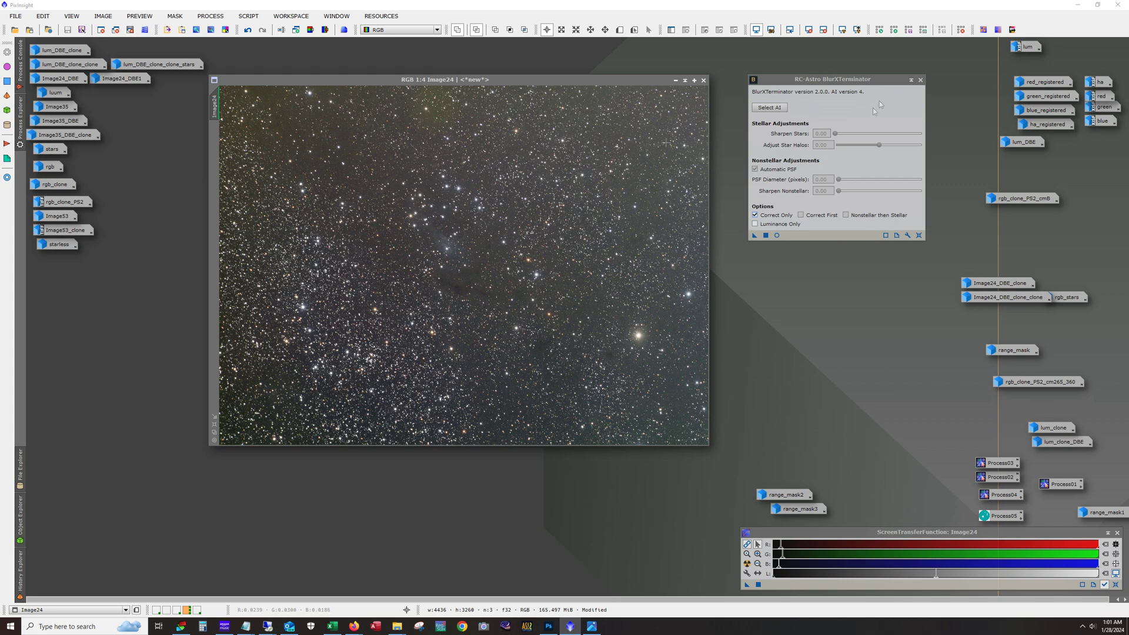
- Uncheck Correct Only in BlurXTerminator, close it, and minimise Image24
{"action": "left_click_drag", "start_coordinate": [799, 80], "coordinate": [753, 108]}
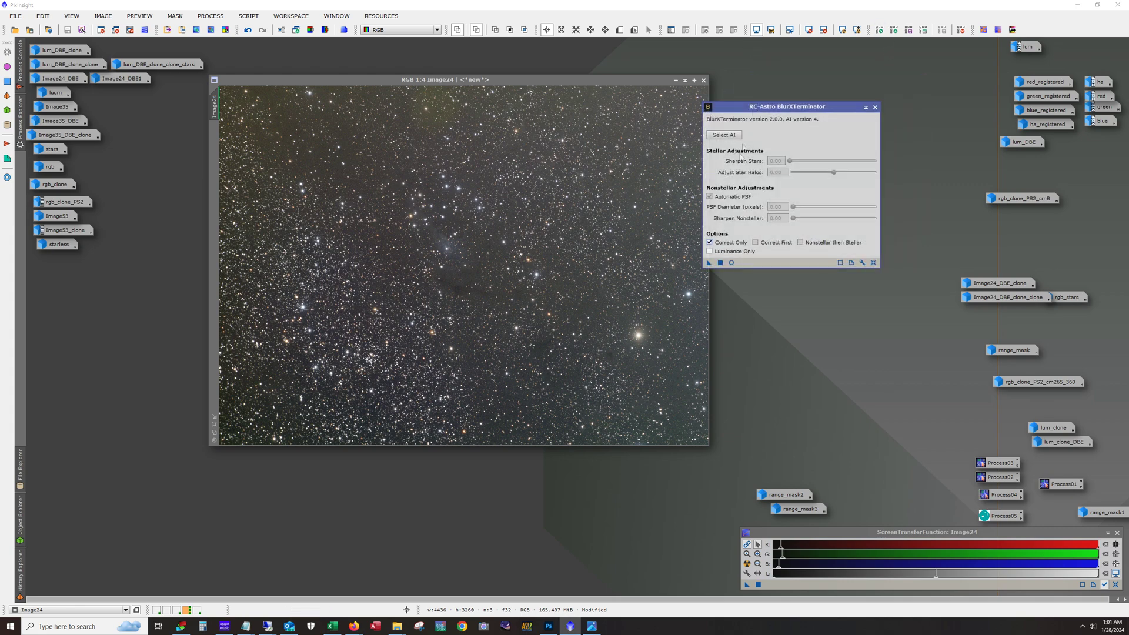
{"action": "left_click", "coordinate": [710, 243]}
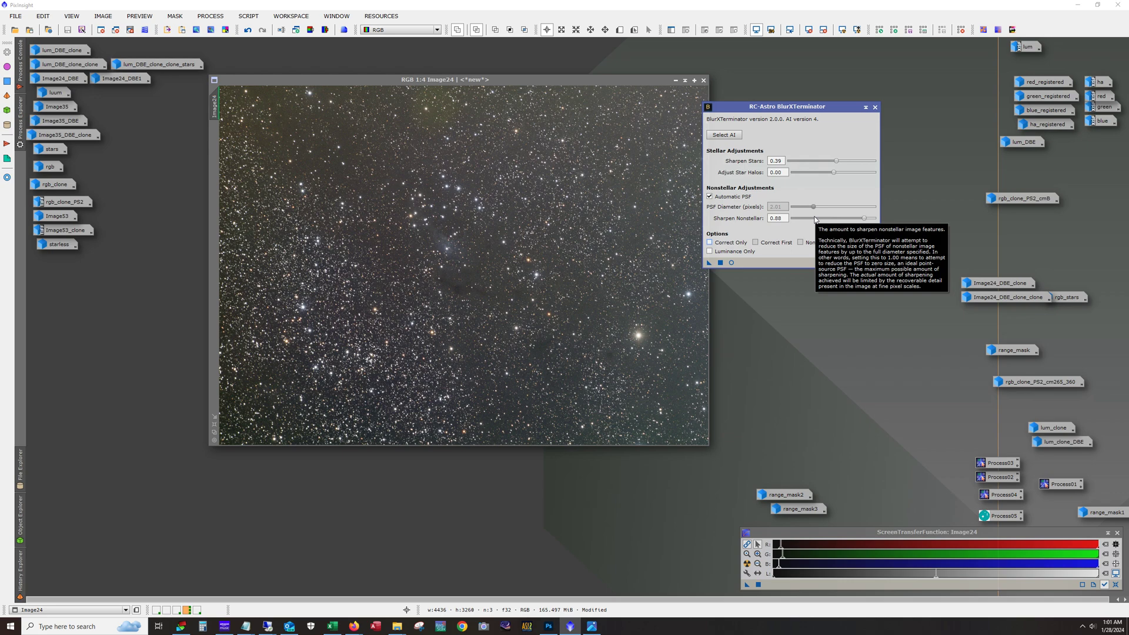
{"action": "left_click", "coordinate": [875, 106]}
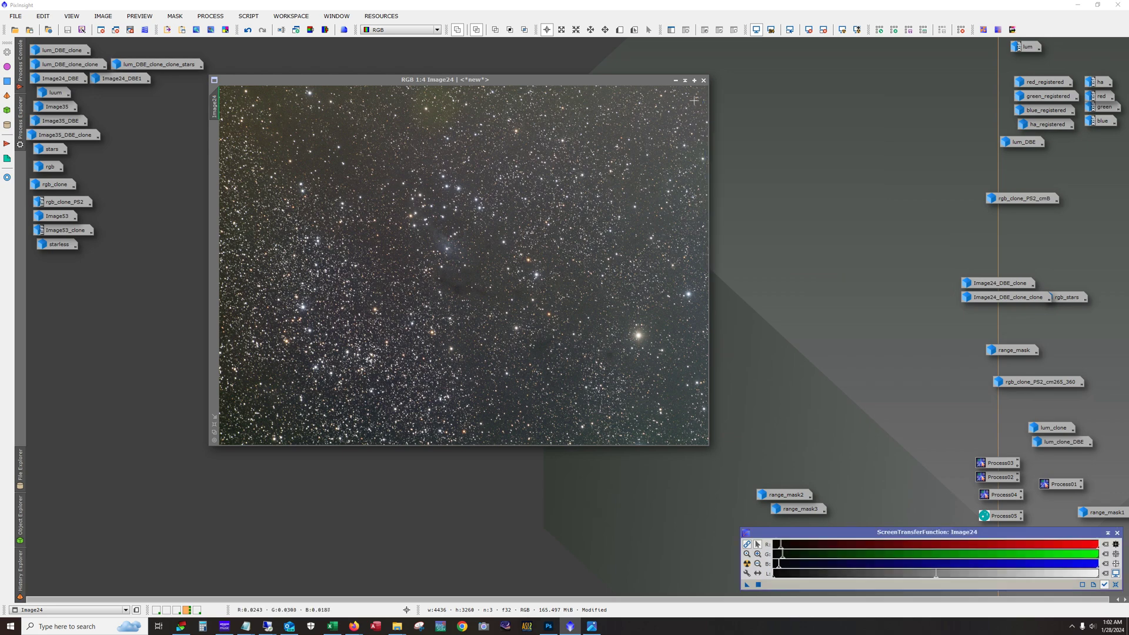
{"action": "left_click", "coordinate": [676, 81]}
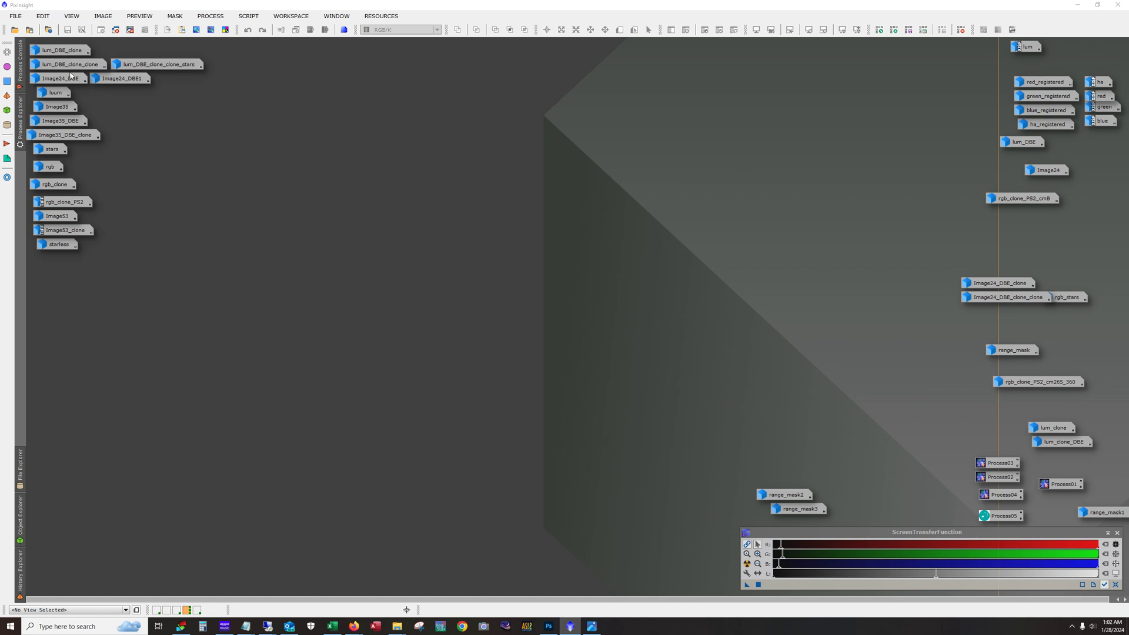
- Briefly view Image24_DBE1, then open Image35, Image35_DBE and Image35_DBE_clone side by side
{"action": "double_click", "coordinate": [117, 78]}
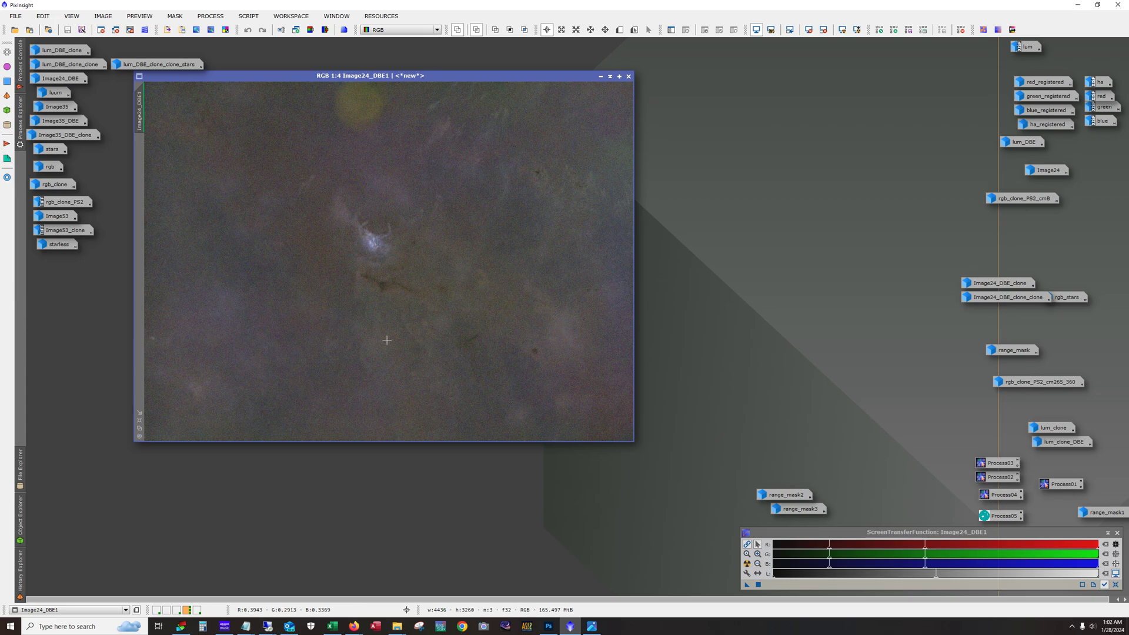
{"action": "left_click", "coordinate": [601, 76]}
{"action": "double_click", "coordinate": [50, 107]}
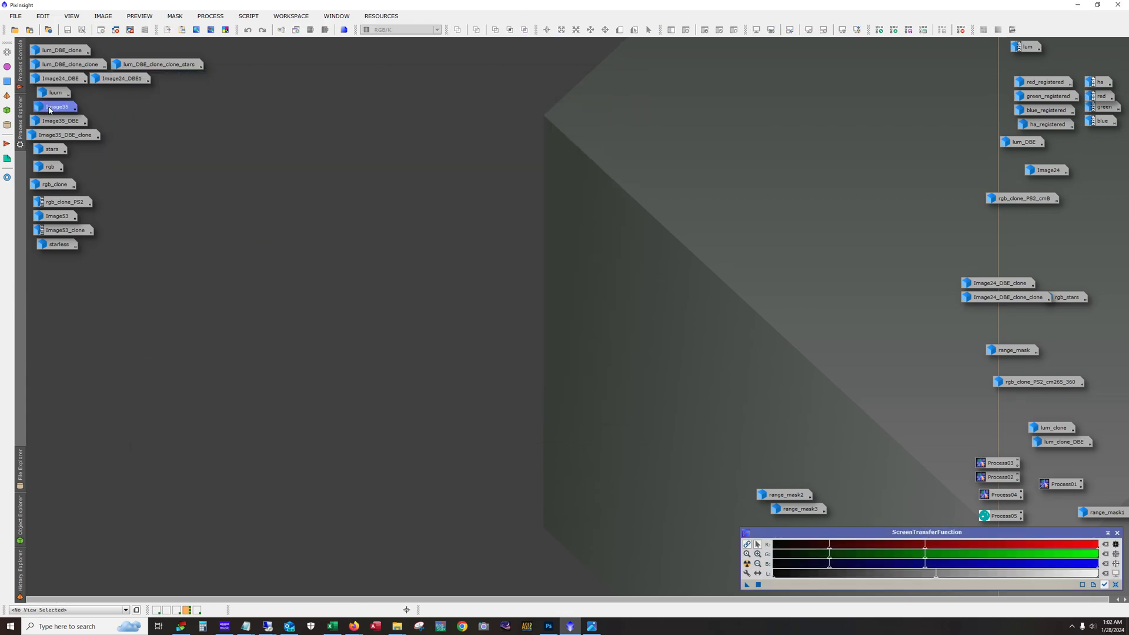
{"action": "left_click_drag", "start_coordinate": [457, 130], "coordinate": [459, 91]}
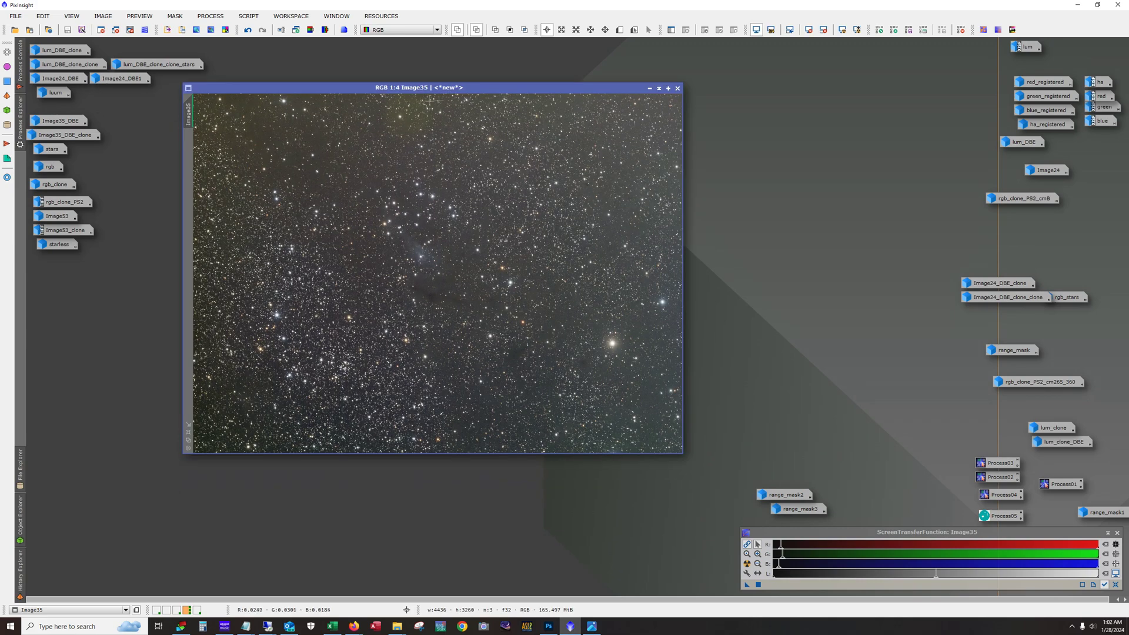
{"action": "double_click", "coordinate": [77, 122]}
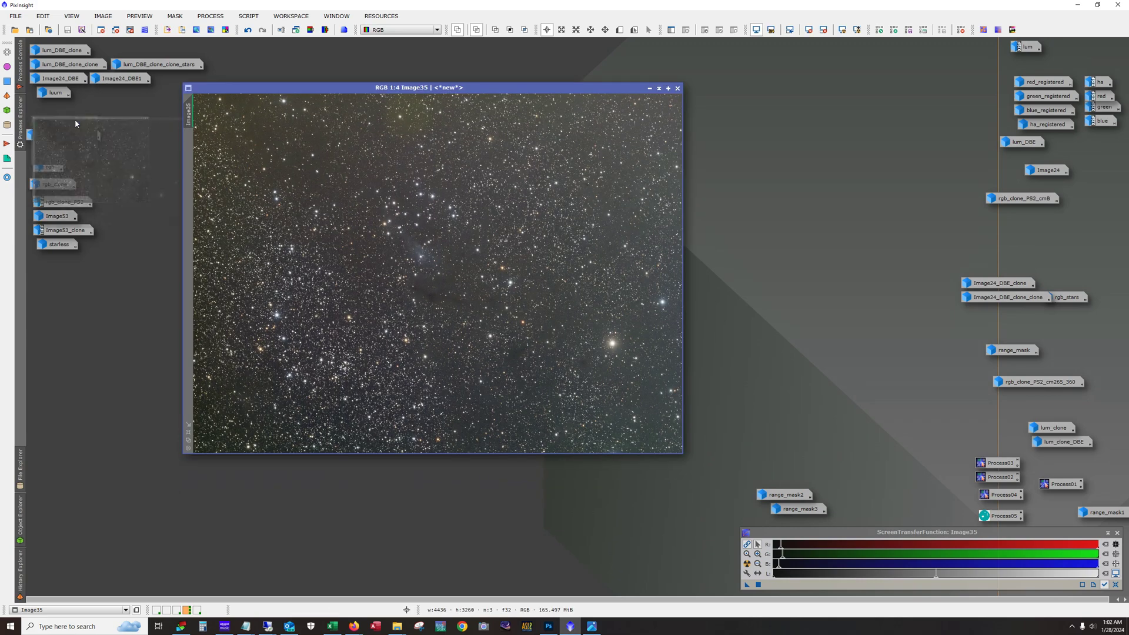
{"action": "left_click_drag", "start_coordinate": [288, 127], "coordinate": [493, 124]}
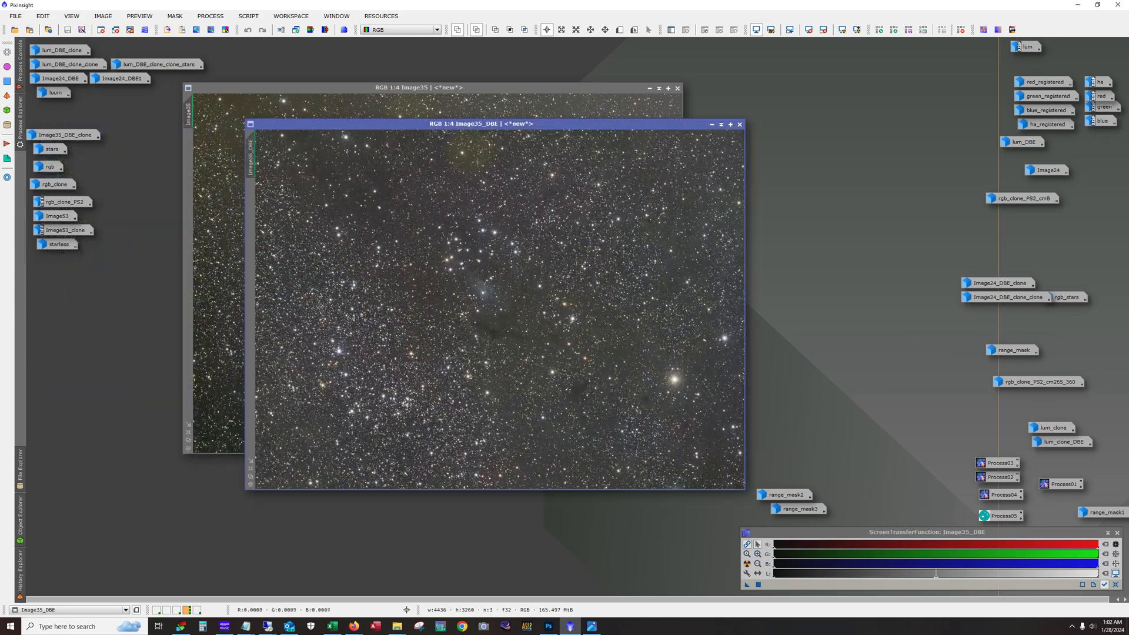
{"action": "double_click", "coordinate": [76, 139]}
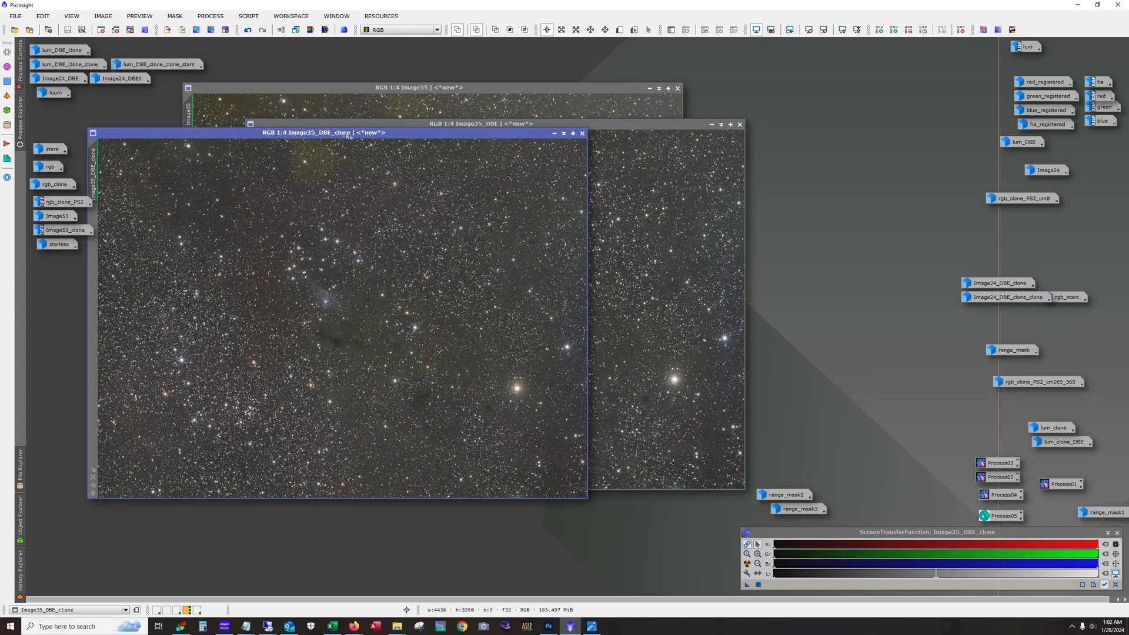
- Step Image35_DBE_clone back two history steps and redo to compare results
{"action": "left_click_drag", "start_coordinate": [347, 135], "coordinate": [417, 134]}
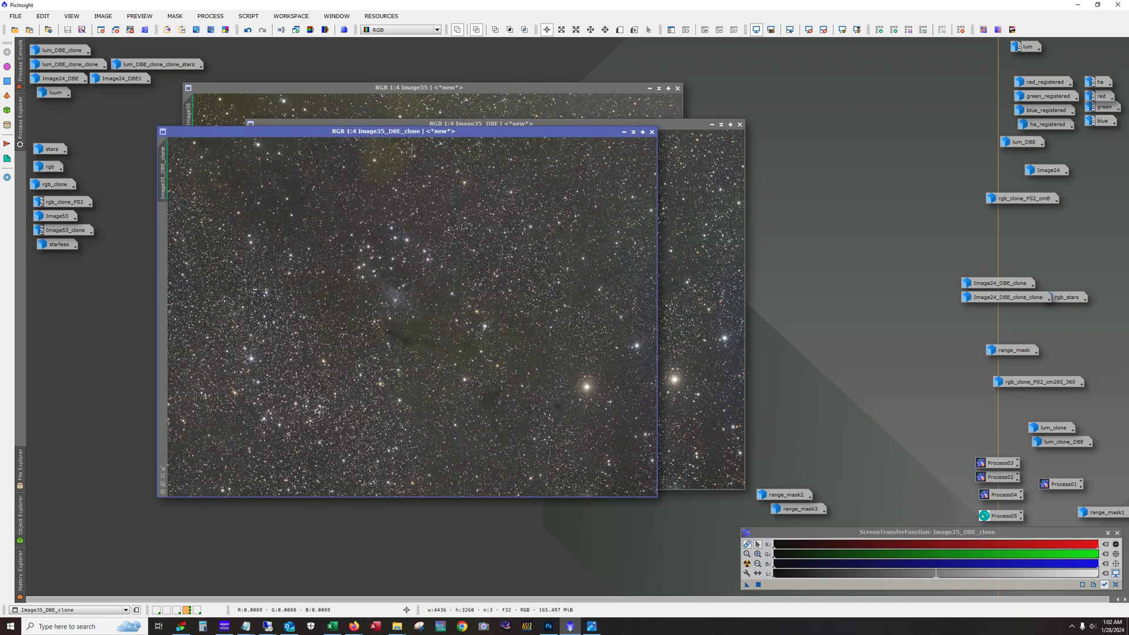
{"action": "left_click", "coordinate": [247, 30]}
{"action": "left_click", "coordinate": [249, 31]}
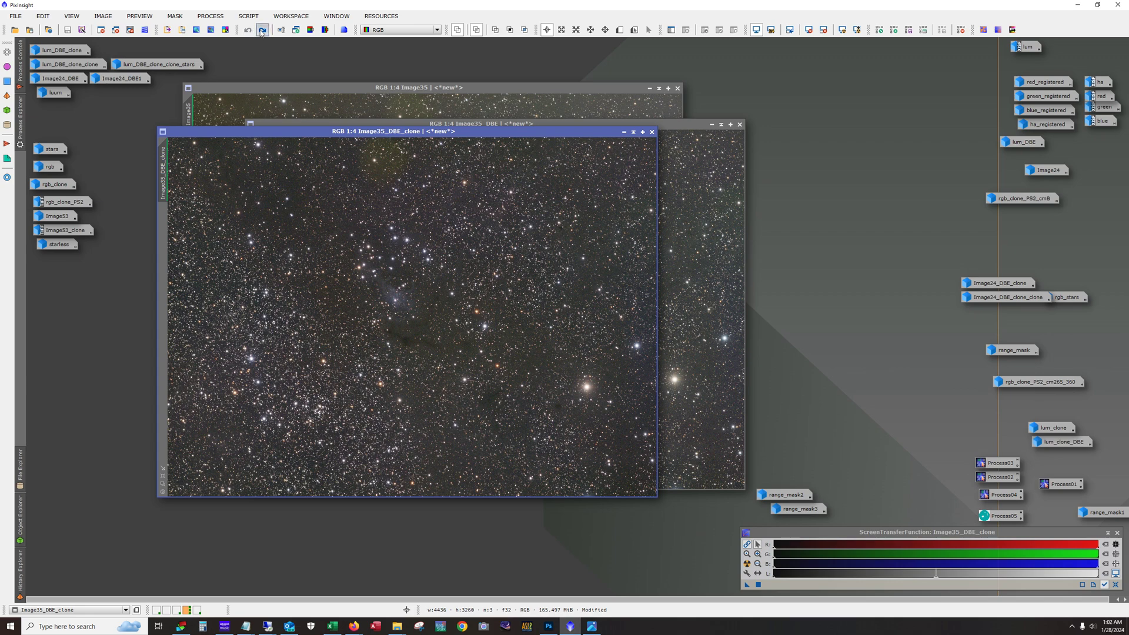
{"action": "left_click", "coordinate": [263, 30]}
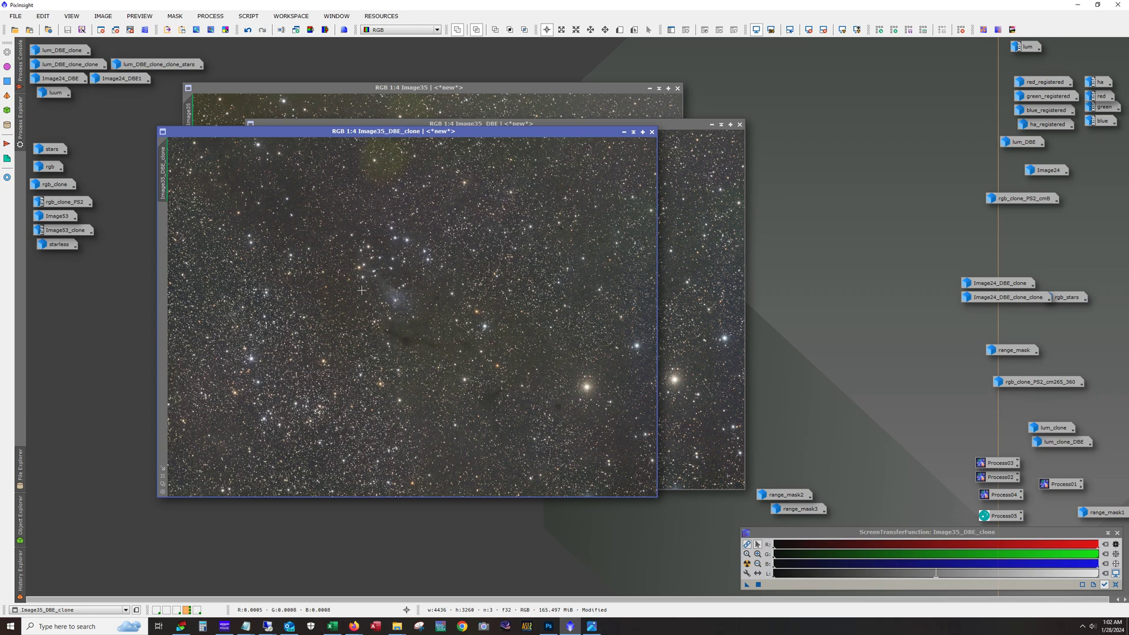
- Minimise Image35_DBE_clone, Image35_DBE and Image35 to icons
{"action": "left_click", "coordinate": [624, 132]}
{"action": "left_click", "coordinate": [712, 124]}
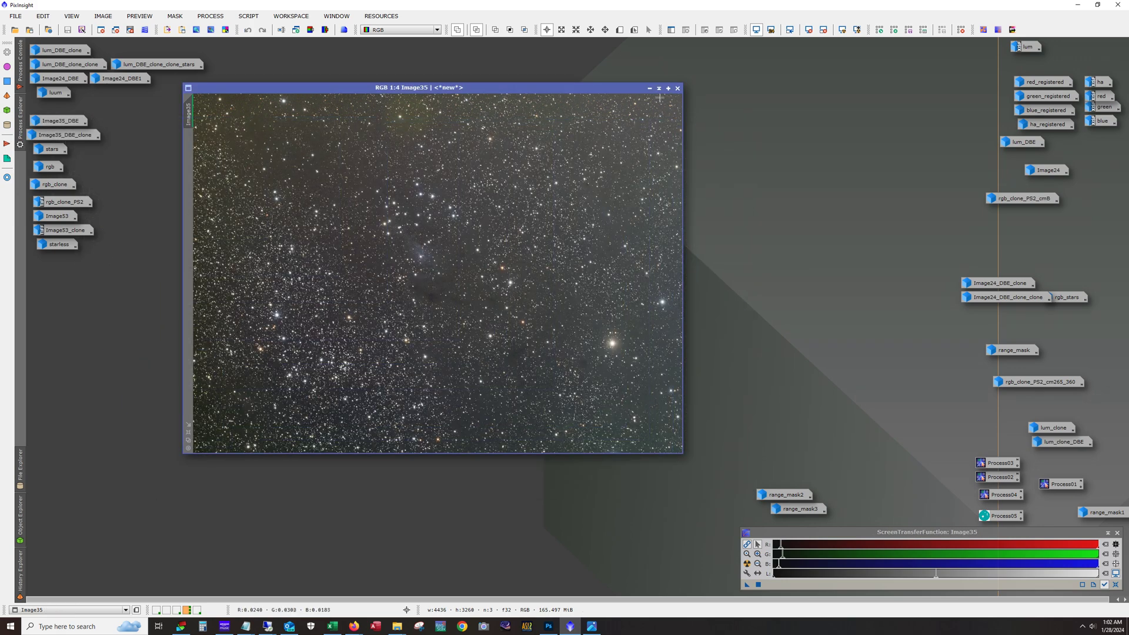
{"action": "left_click", "coordinate": [651, 89]}
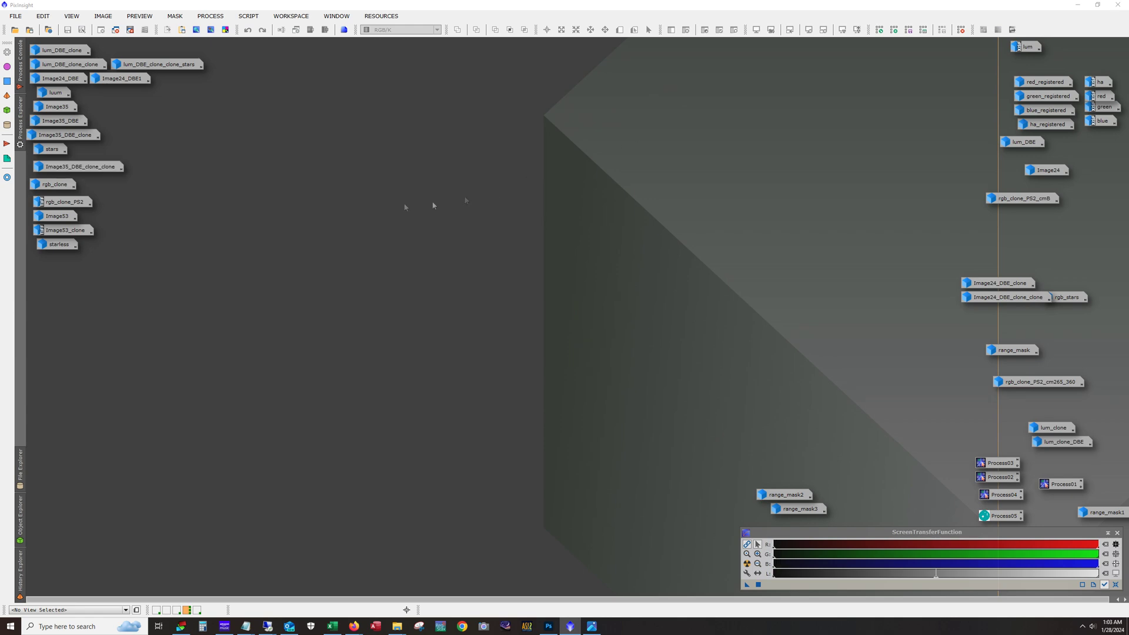
- Open Image35_DBE_clone_clone, undo to its starless nebula stage, redo, and zoom in to inspect
{"action": "double_click", "coordinate": [107, 167]}
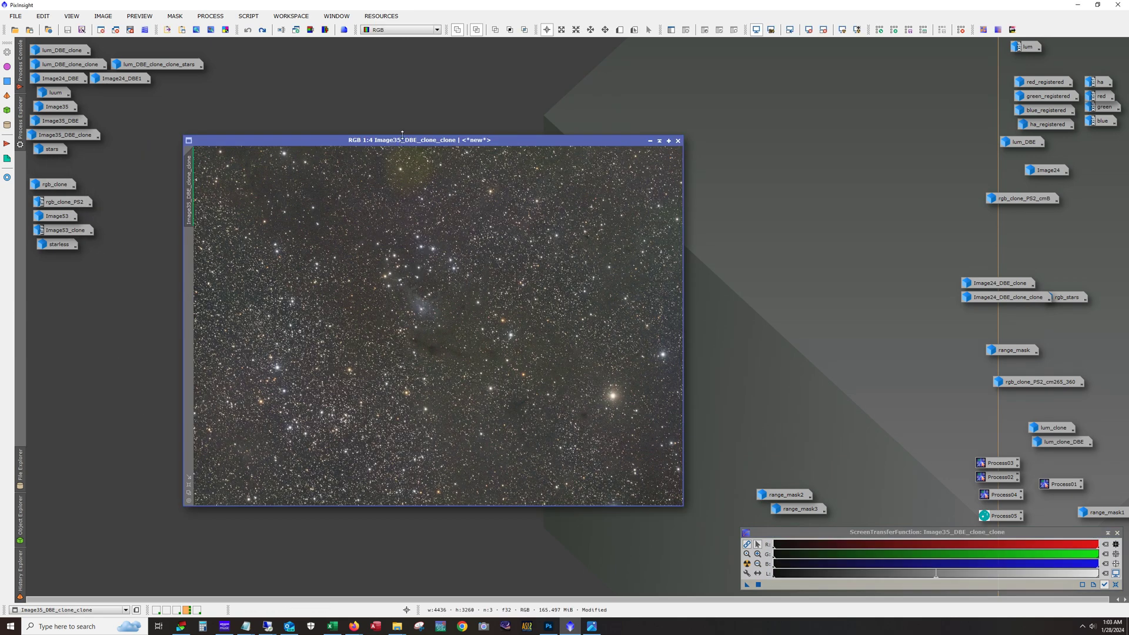
{"action": "left_click_drag", "start_coordinate": [405, 143], "coordinate": [417, 110]}
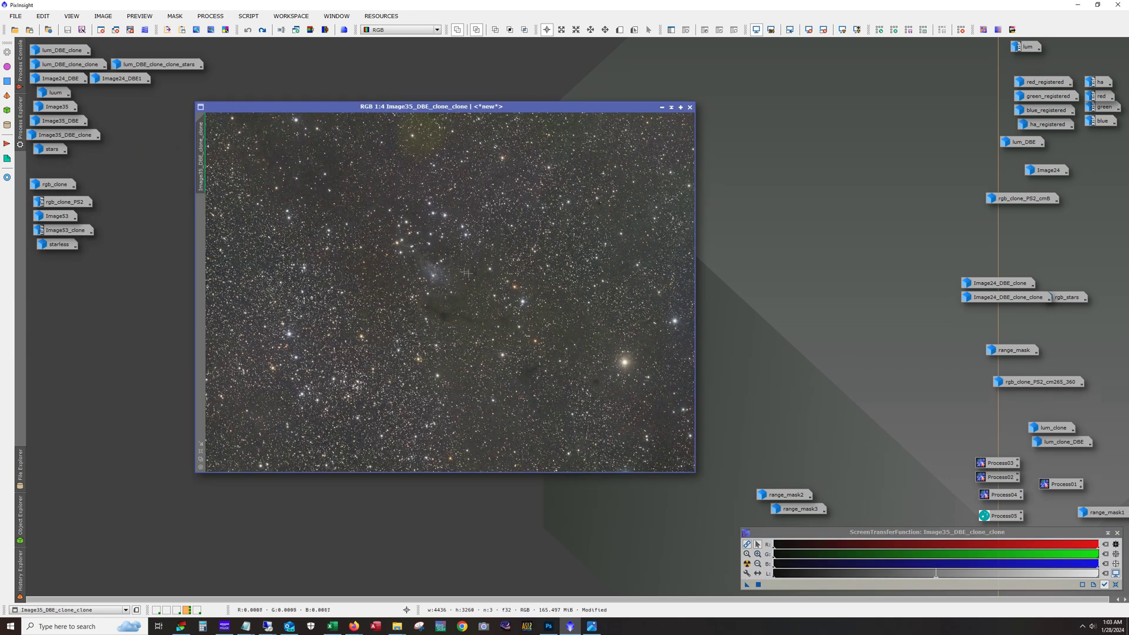
{"action": "left_click", "coordinate": [261, 29]}
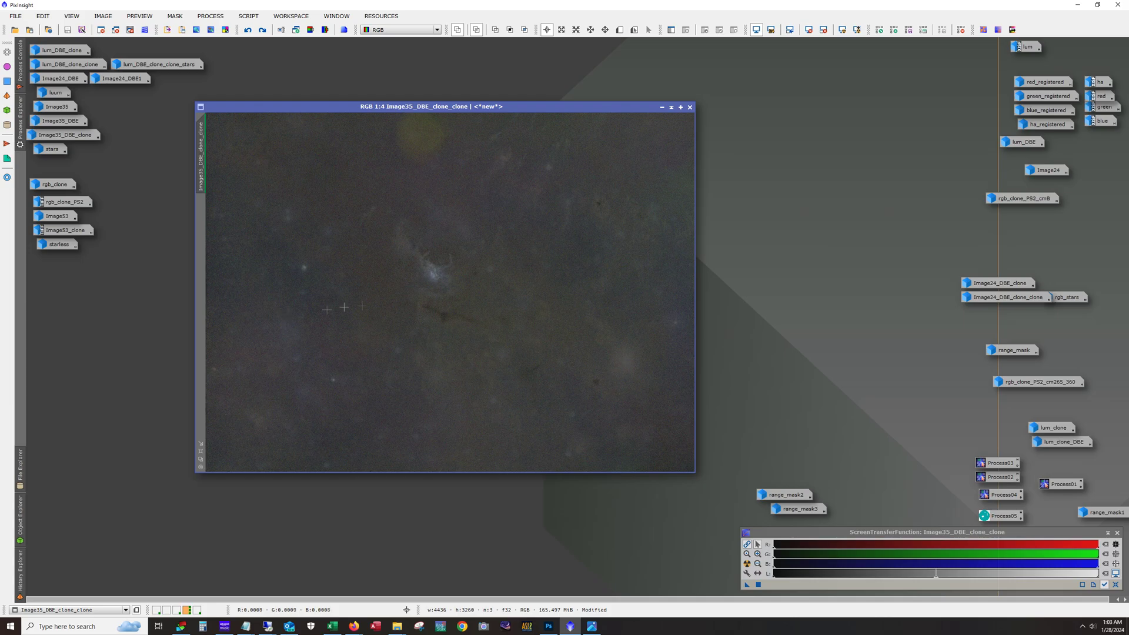
{"action": "left_click", "coordinate": [262, 33]}
{"action": "scroll", "coordinate": [460, 285], "scroll_direction": "up", "scroll_amount": 3}
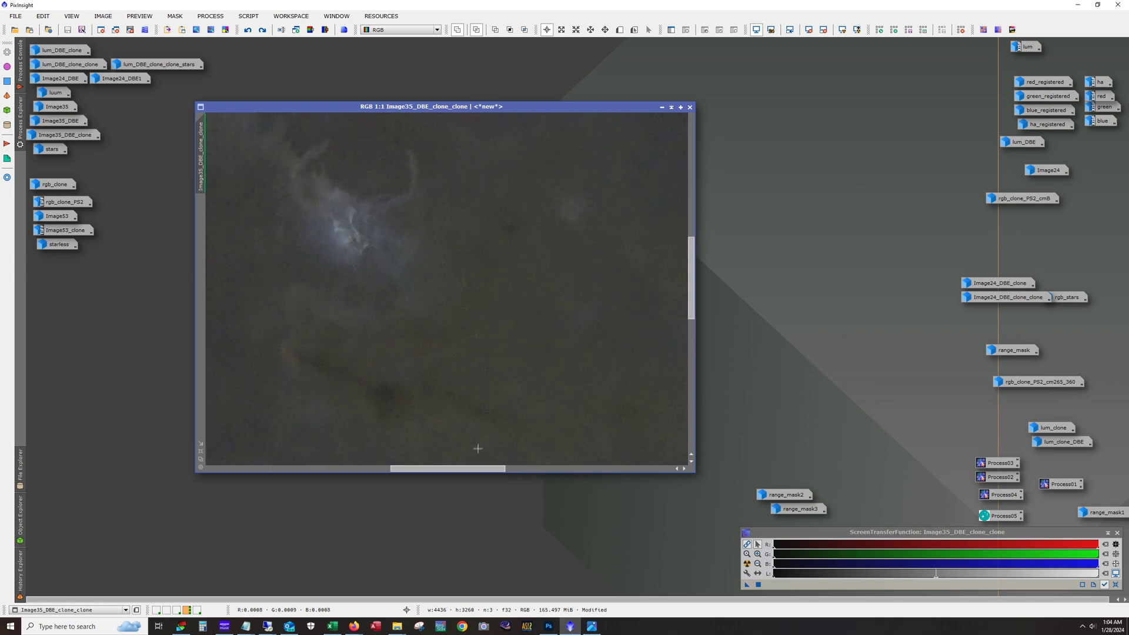
{"action": "left_click_drag", "start_coordinate": [470, 471], "coordinate": [439, 476]}
{"action": "scroll", "coordinate": [470, 380], "scroll_direction": "down", "scroll_amount": 3}
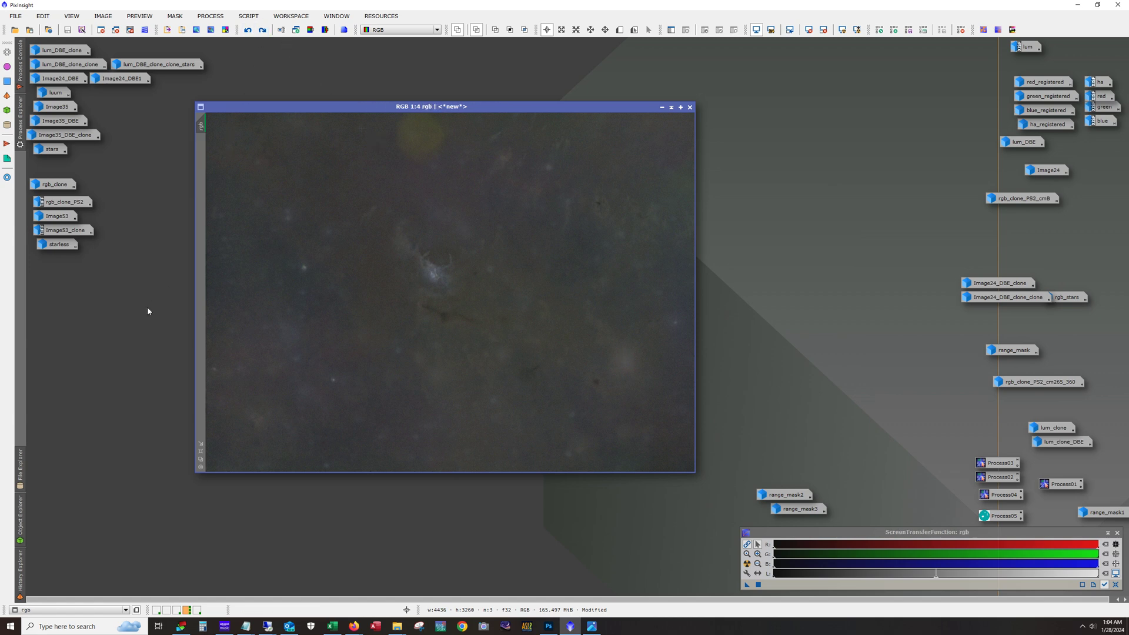
- Redo the LRGB combination on rgb with its screen stretch off, moving Process05 lower
{"action": "left_click", "coordinate": [262, 30]}
{"action": "key", "text": "ctrl+F12"}
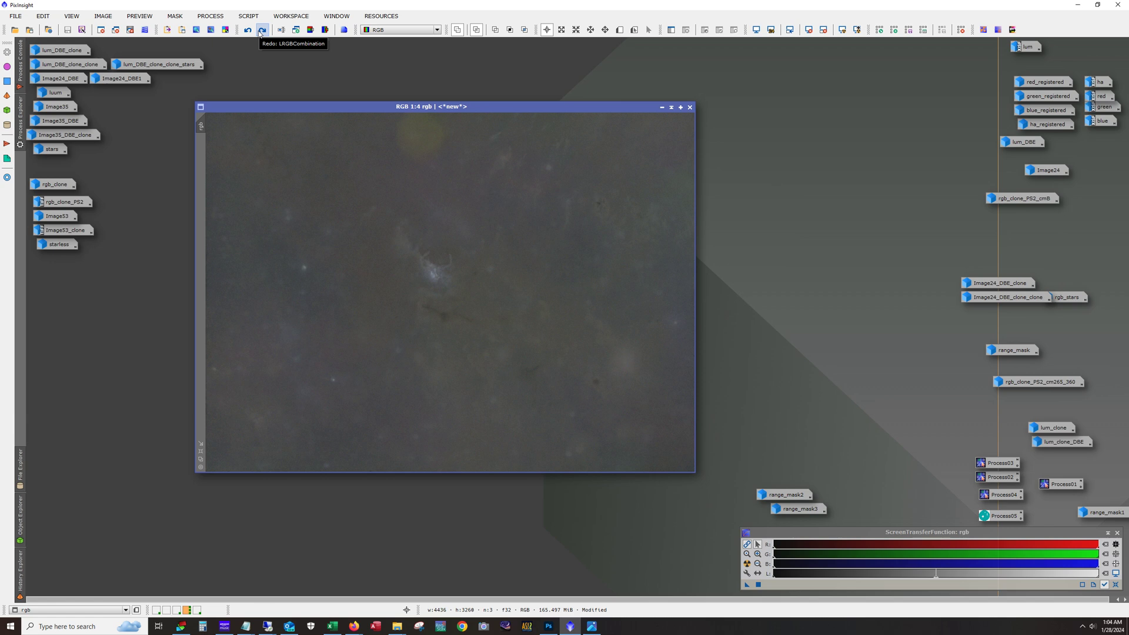
{"action": "left_click_drag", "start_coordinate": [1000, 516], "coordinate": [861, 344]}
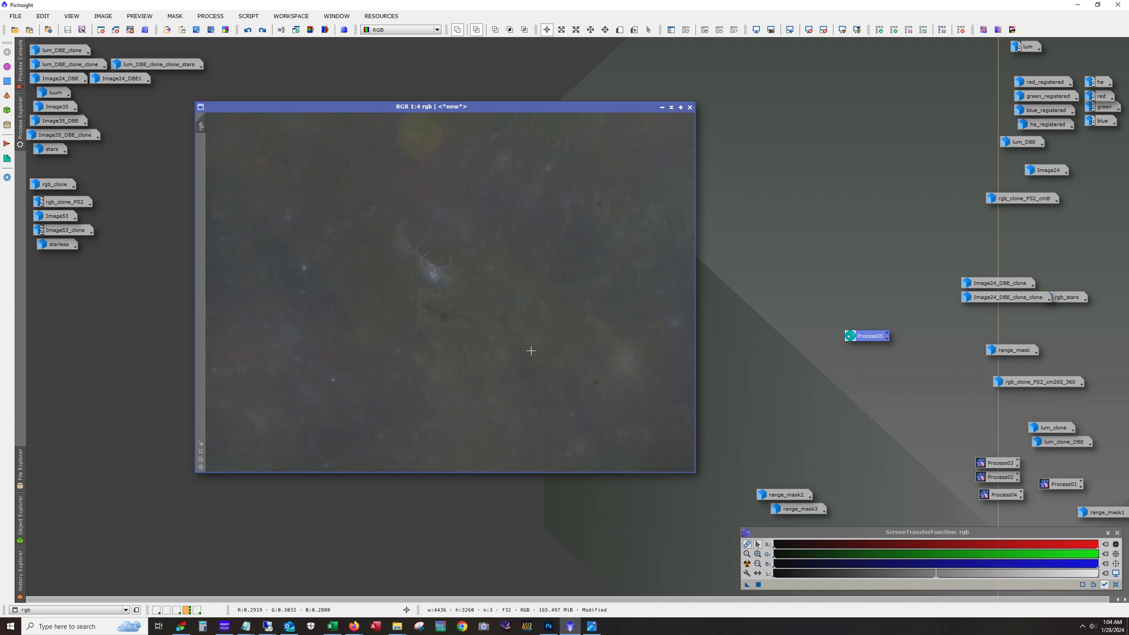
{"action": "left_click_drag", "start_coordinate": [869, 336], "coordinate": [931, 488]}
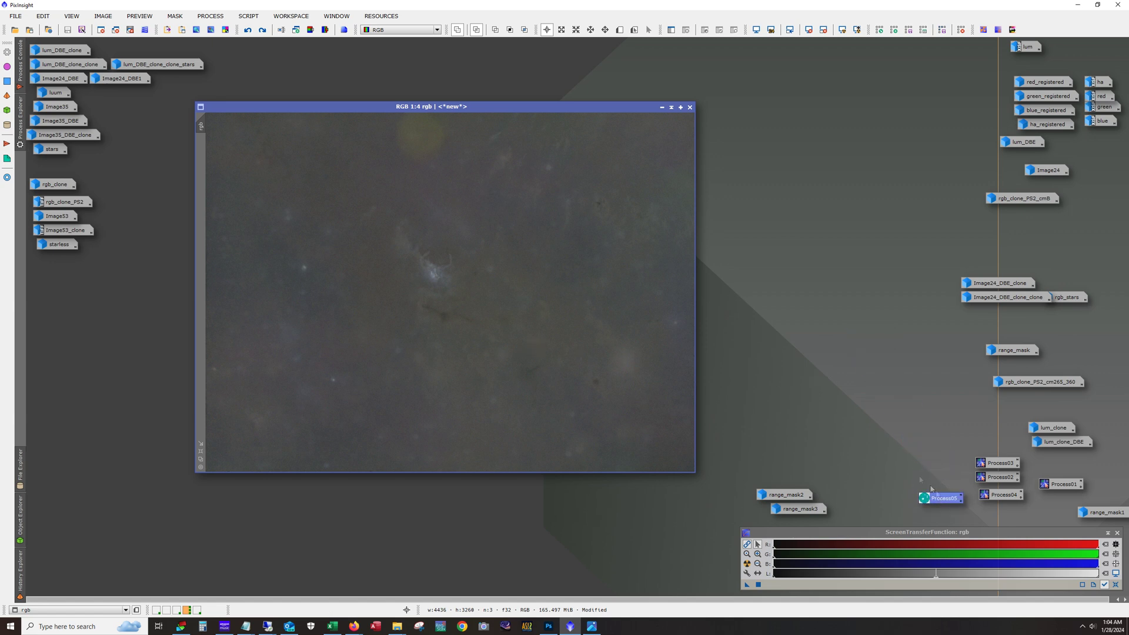
{"action": "left_click", "coordinate": [262, 32]}
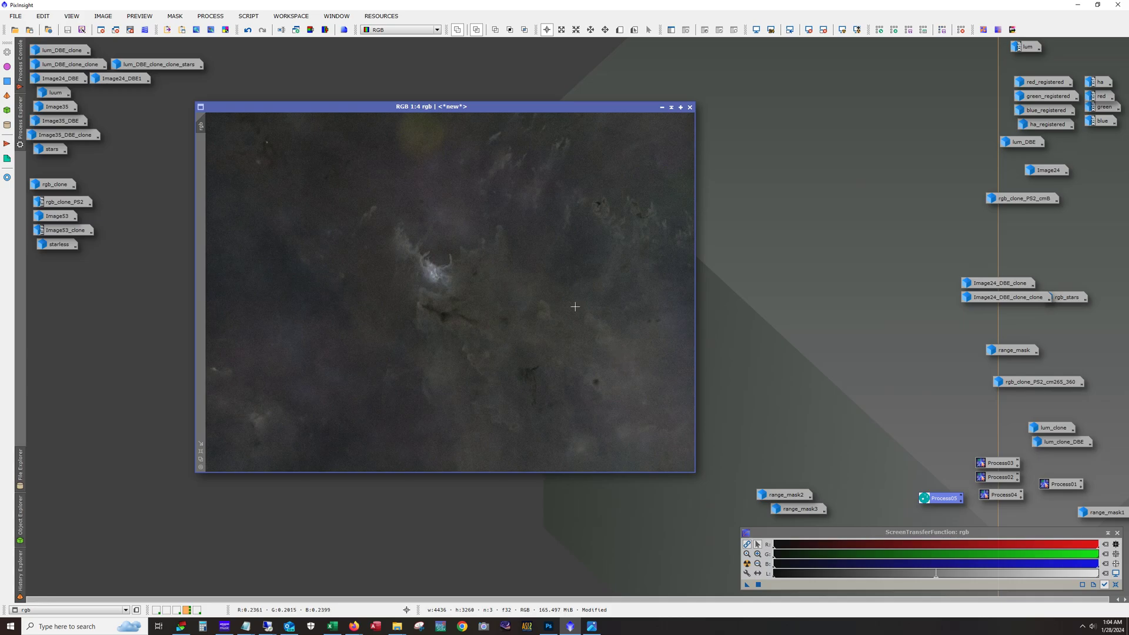
{"action": "left_click", "coordinate": [662, 107]}
{"action": "double_click", "coordinate": [56, 185]}
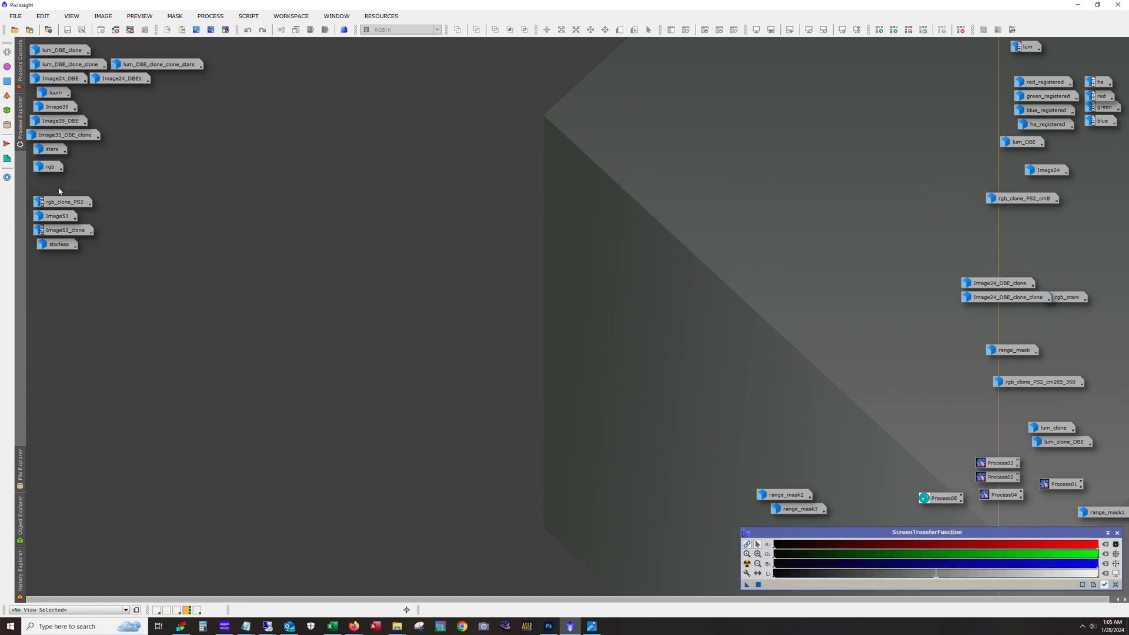
{"action": "left_click", "coordinate": [248, 30]}
{"action": "left_click", "coordinate": [248, 30]}
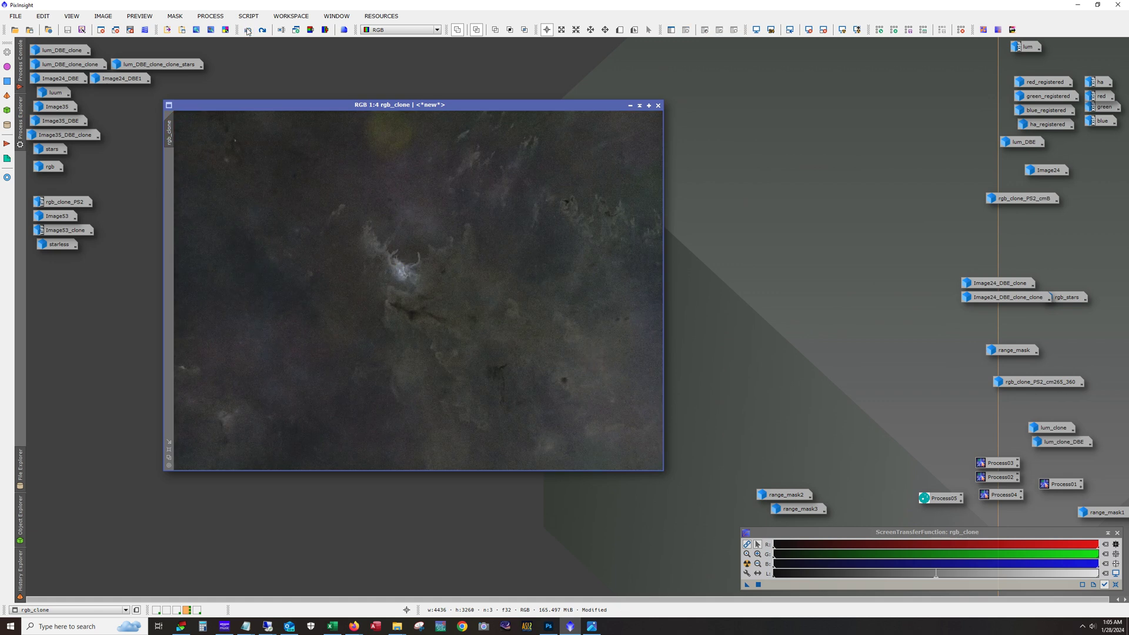
{"action": "left_click", "coordinate": [262, 30]}
{"action": "left_click", "coordinate": [262, 30]}
{"action": "left_click", "coordinate": [261, 30]}
{"action": "left_click", "coordinate": [262, 30]}
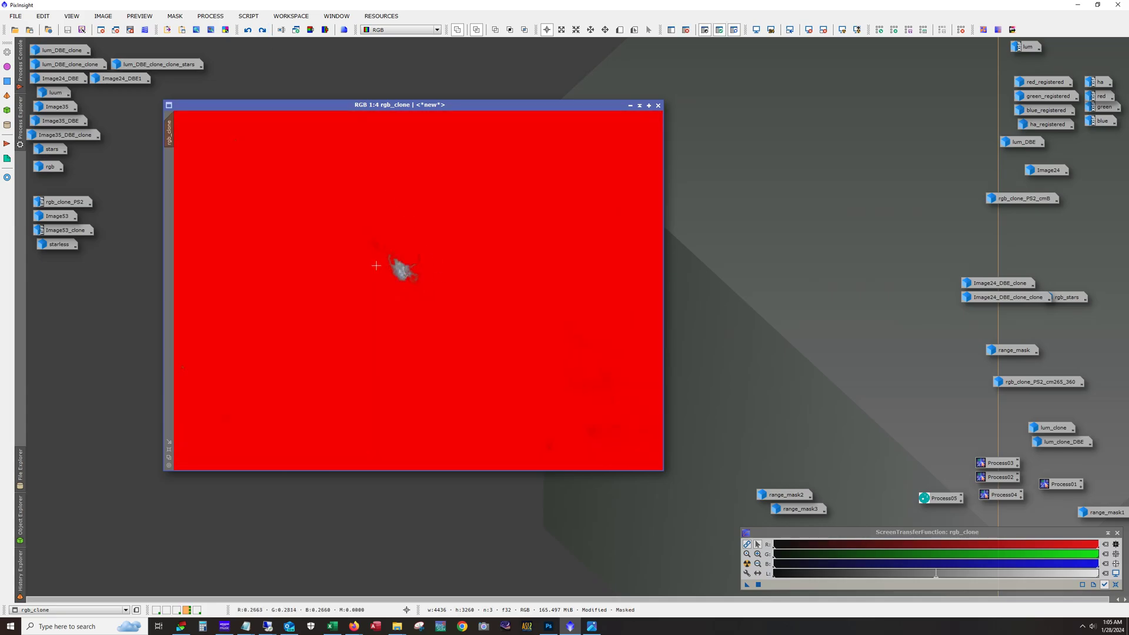
{"action": "left_click", "coordinate": [248, 29]}
{"action": "scroll", "coordinate": [405, 334], "scroll_direction": "up", "scroll_amount": 4}
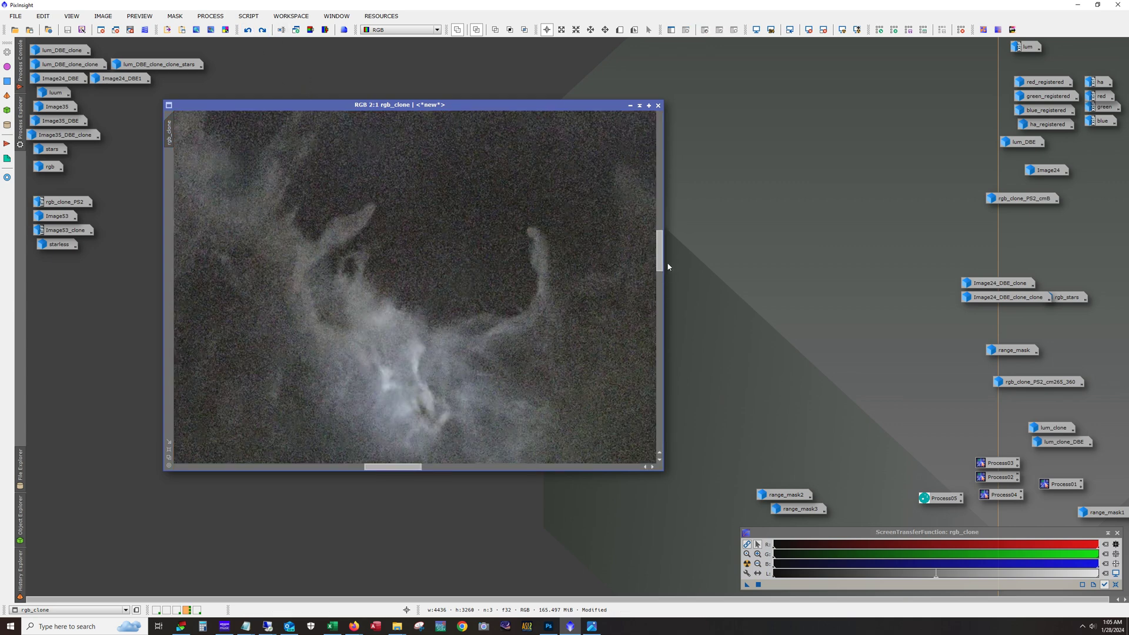
{"action": "left_click_drag", "start_coordinate": [663, 263], "coordinate": [668, 280]}
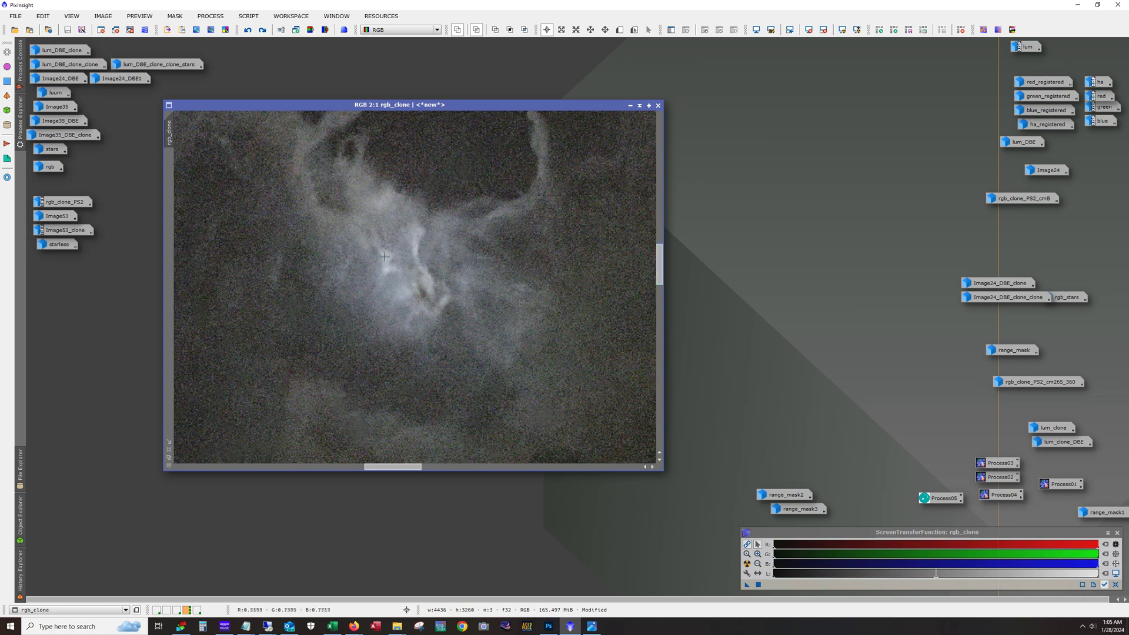
{"action": "scroll", "coordinate": [406, 285], "scroll_direction": "down", "scroll_amount": 1}
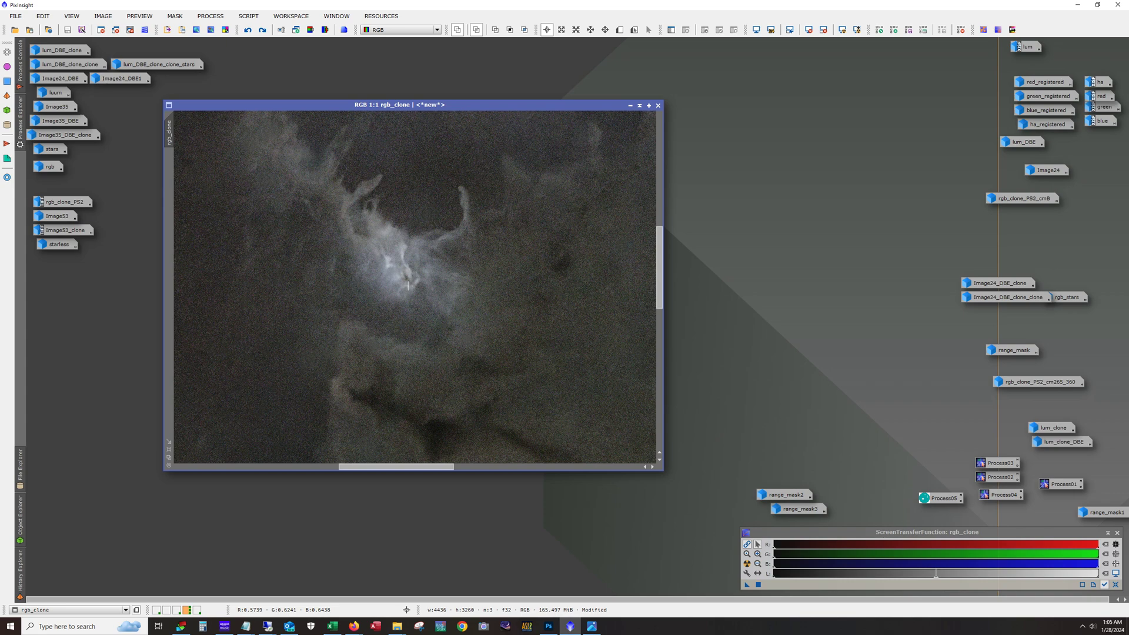
{"action": "scroll", "coordinate": [409, 286], "scroll_direction": "down", "scroll_amount": 1}
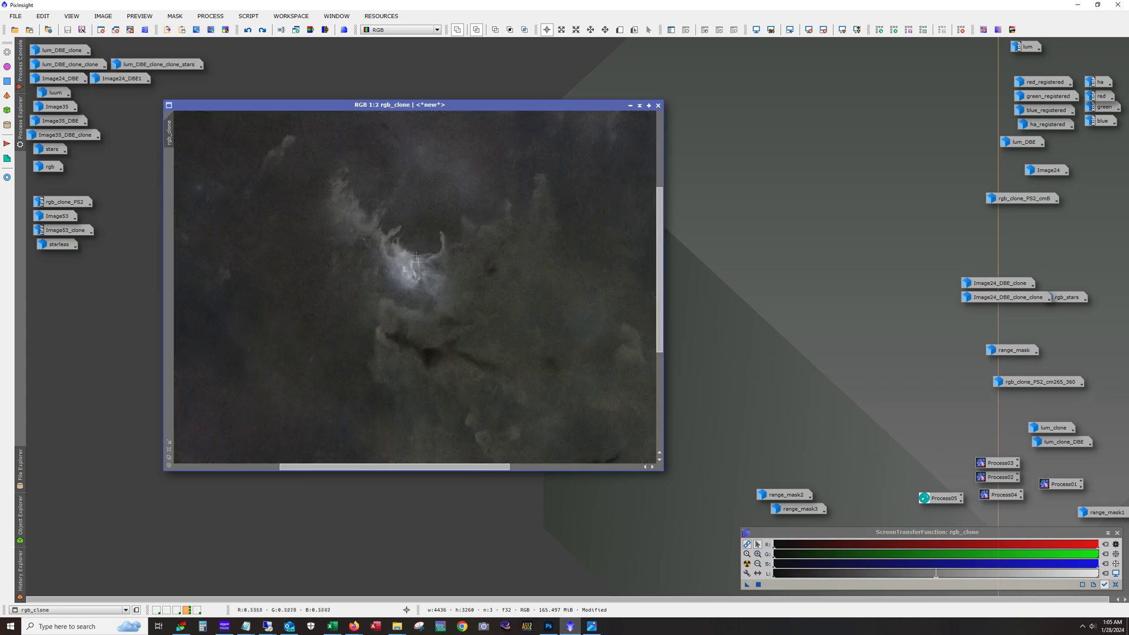
{"action": "left_click", "coordinate": [262, 29]}
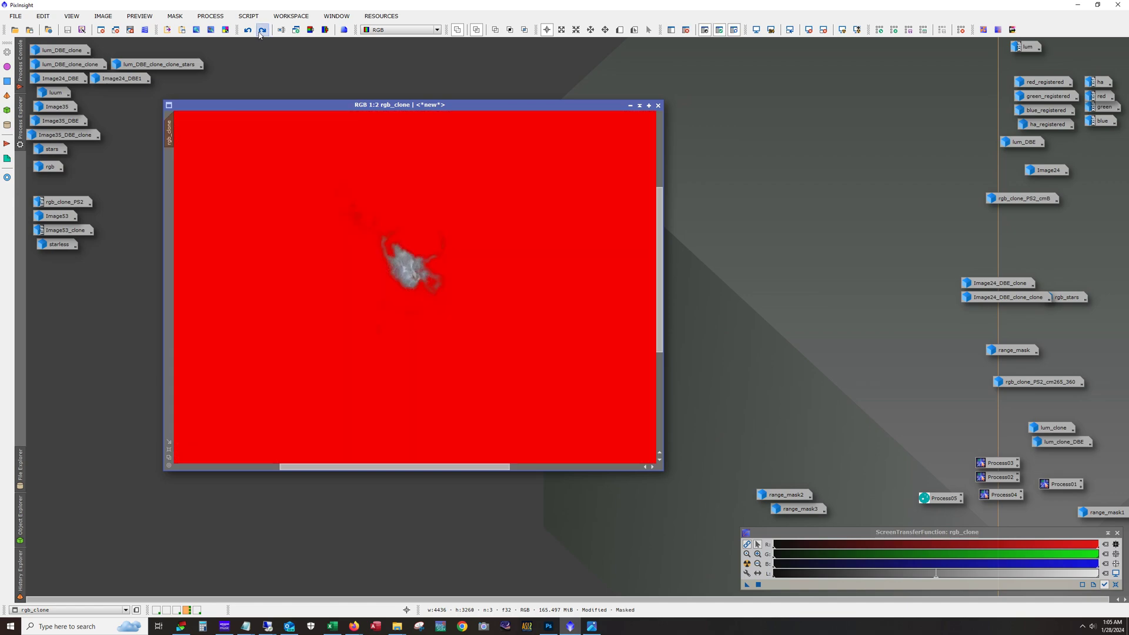
{"action": "left_click", "coordinate": [734, 29]}
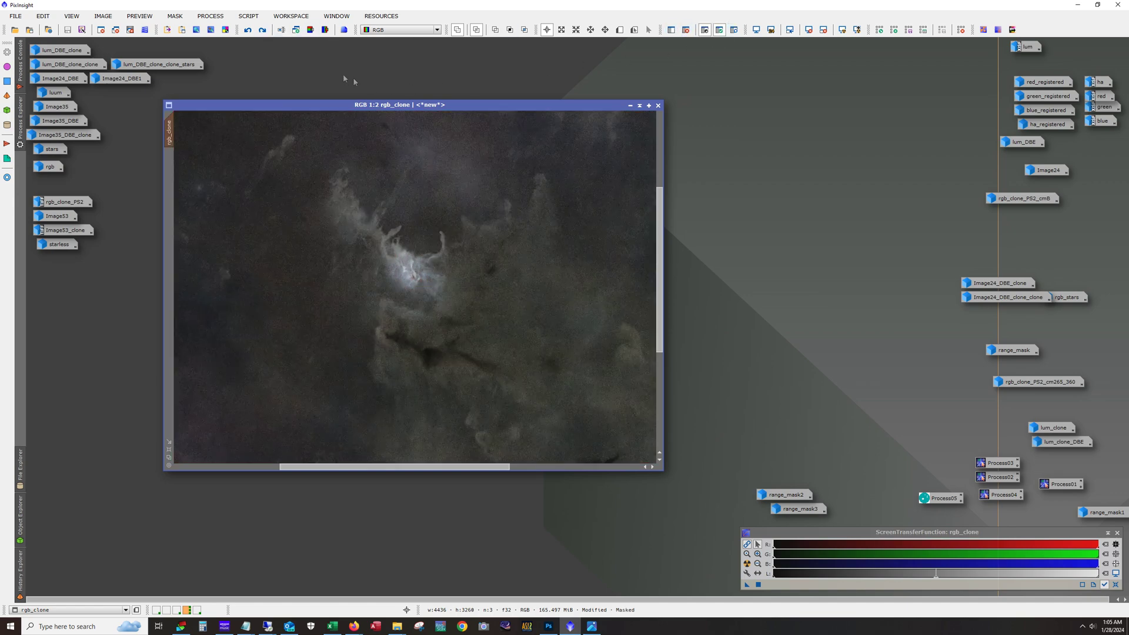
{"action": "left_click", "coordinate": [263, 29]}
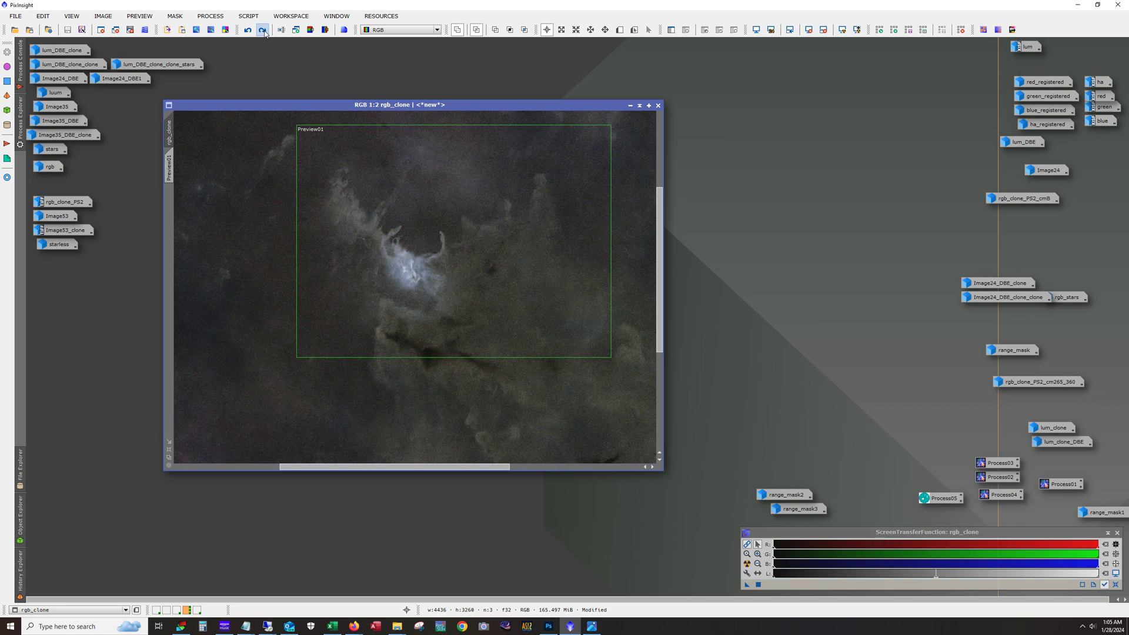
{"action": "left_click", "coordinate": [262, 30]}
{"action": "scroll", "coordinate": [370, 242], "scroll_direction": "up", "scroll_amount": 2}
{"action": "scroll", "coordinate": [370, 241], "scroll_direction": "down", "scroll_amount": 1}
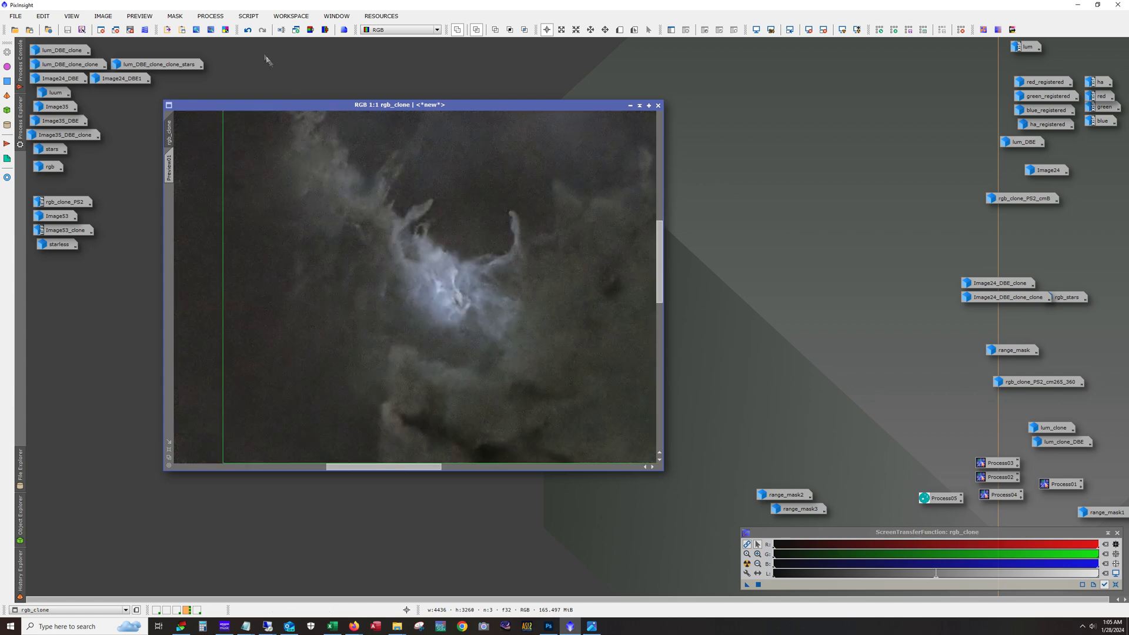
{"action": "left_click", "coordinate": [247, 30]}
{"action": "left_click", "coordinate": [263, 30]}
{"action": "scroll", "coordinate": [390, 369], "scroll_direction": "down", "scroll_amount": 4}
{"action": "scroll", "coordinate": [390, 369], "scroll_direction": "up", "scroll_amount": 1}
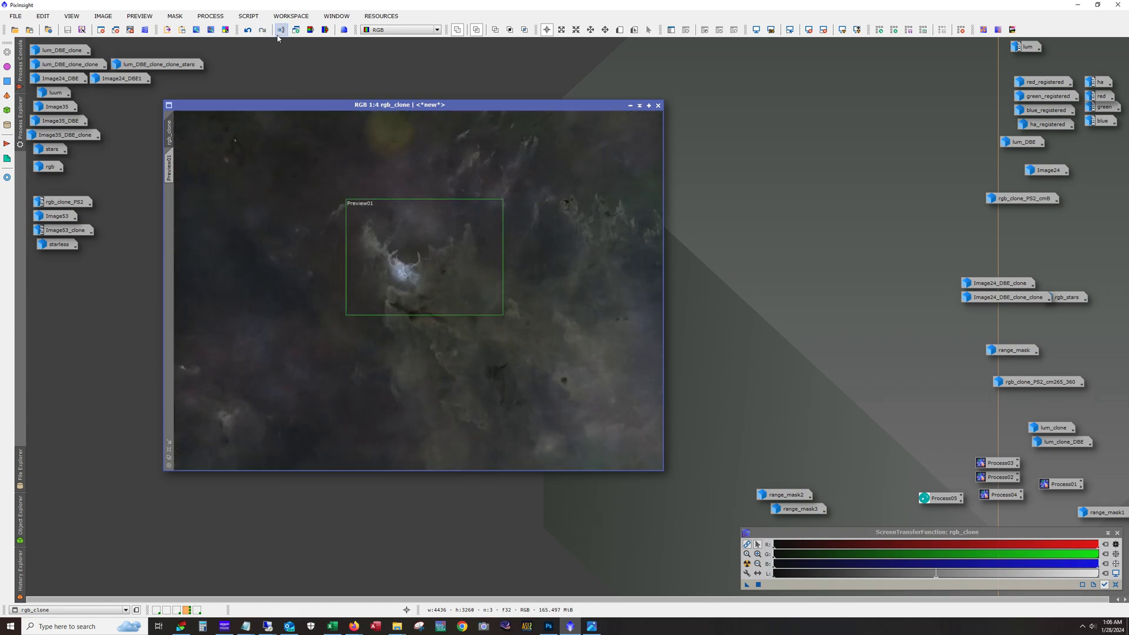
{"action": "key", "text": "alt"}
- Open rgb_clone_PS2 beside rgb_clone for comparison, then minimize rgb_clone to an icon
{"action": "double_click", "coordinate": [61, 205]}
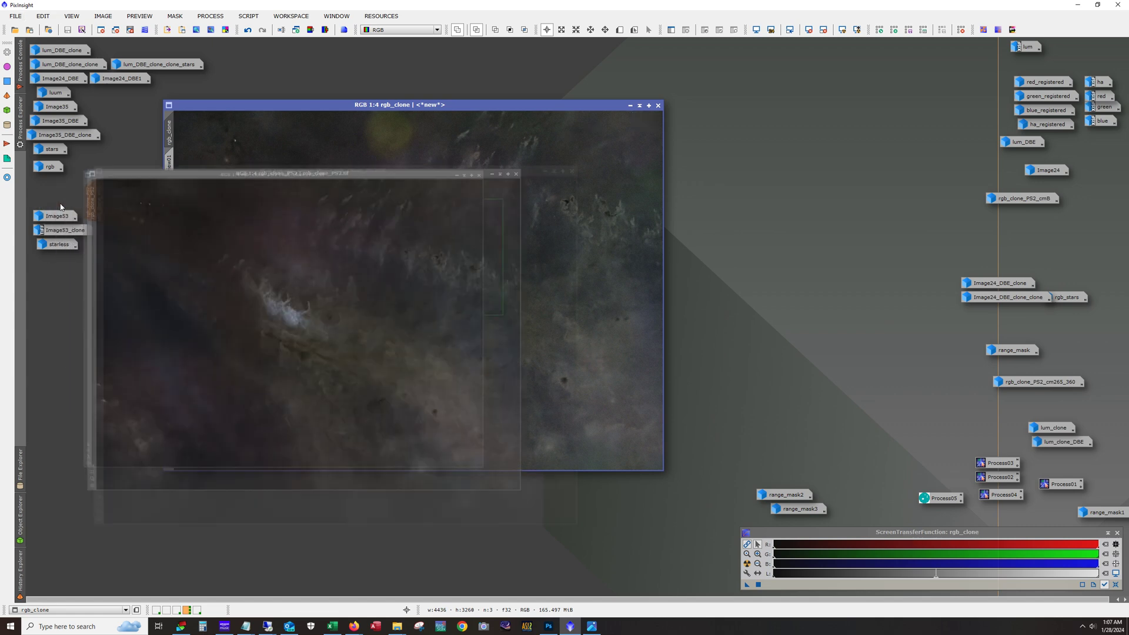
{"action": "left_click_drag", "start_coordinate": [357, 171], "coordinate": [626, 106]}
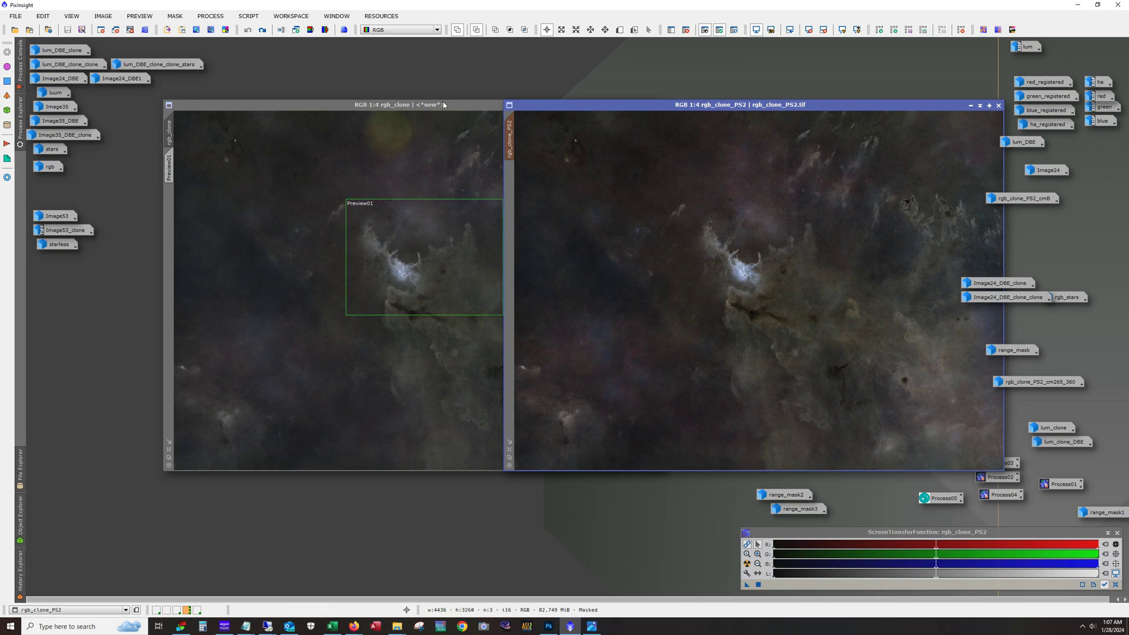
{"action": "left_click_drag", "start_coordinate": [443, 105], "coordinate": [359, 104]}
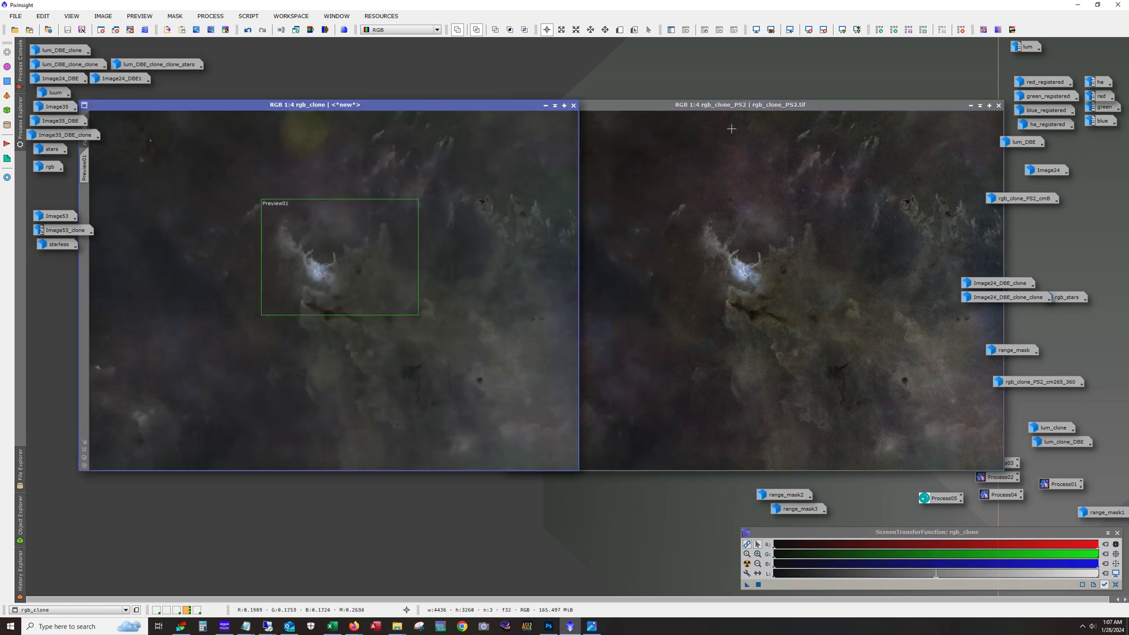
{"action": "left_click", "coordinate": [731, 128]}
{"action": "left_click_drag", "start_coordinate": [789, 104], "coordinate": [750, 104]}
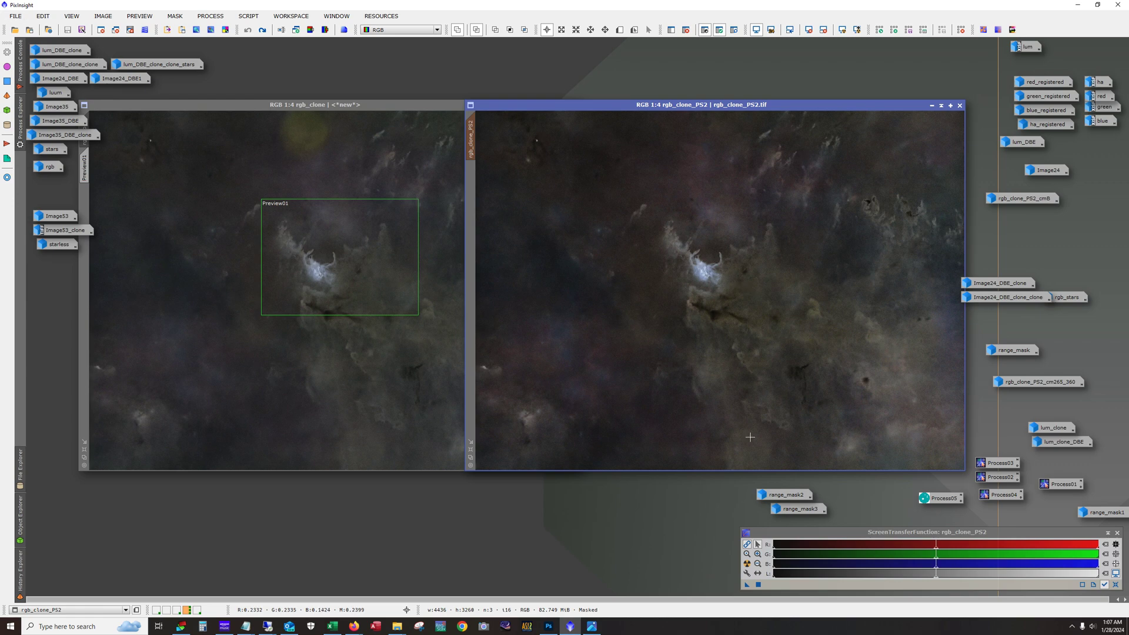
{"action": "left_click_drag", "start_coordinate": [647, 106], "coordinate": [408, 99]}
{"action": "left_click", "coordinate": [545, 105]}
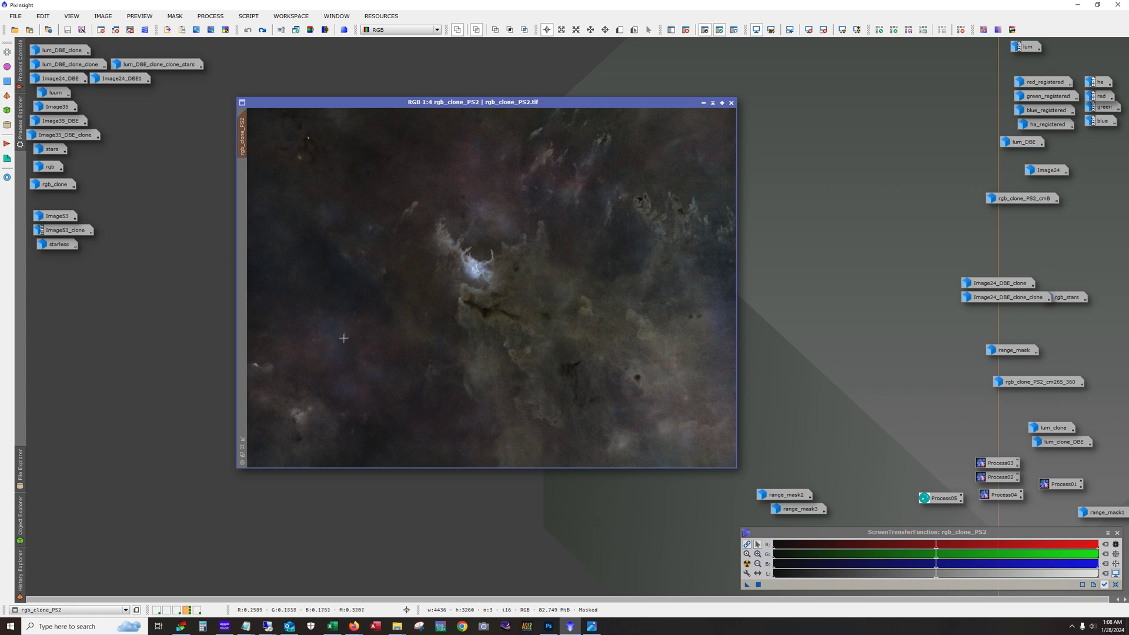
- Zoom in and out on rgb_clone_PS2, then display its applied mask as a red overlay
{"action": "scroll", "coordinate": [342, 341], "scroll_direction": "up", "scroll_amount": 2}
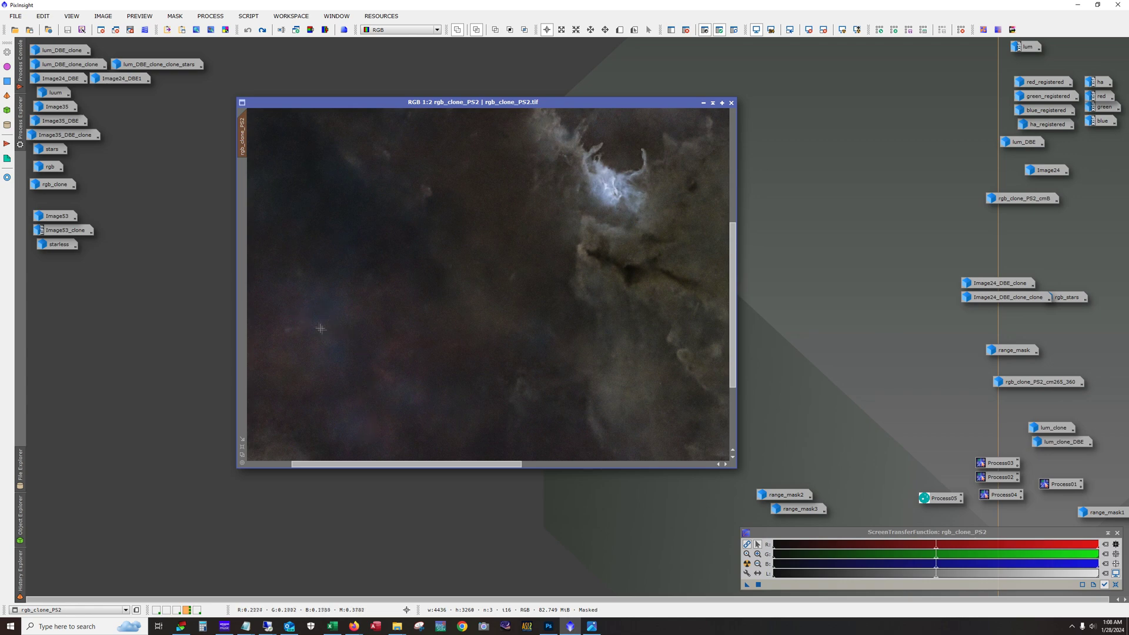
{"action": "scroll", "coordinate": [342, 377], "scroll_direction": "up", "scroll_amount": 2}
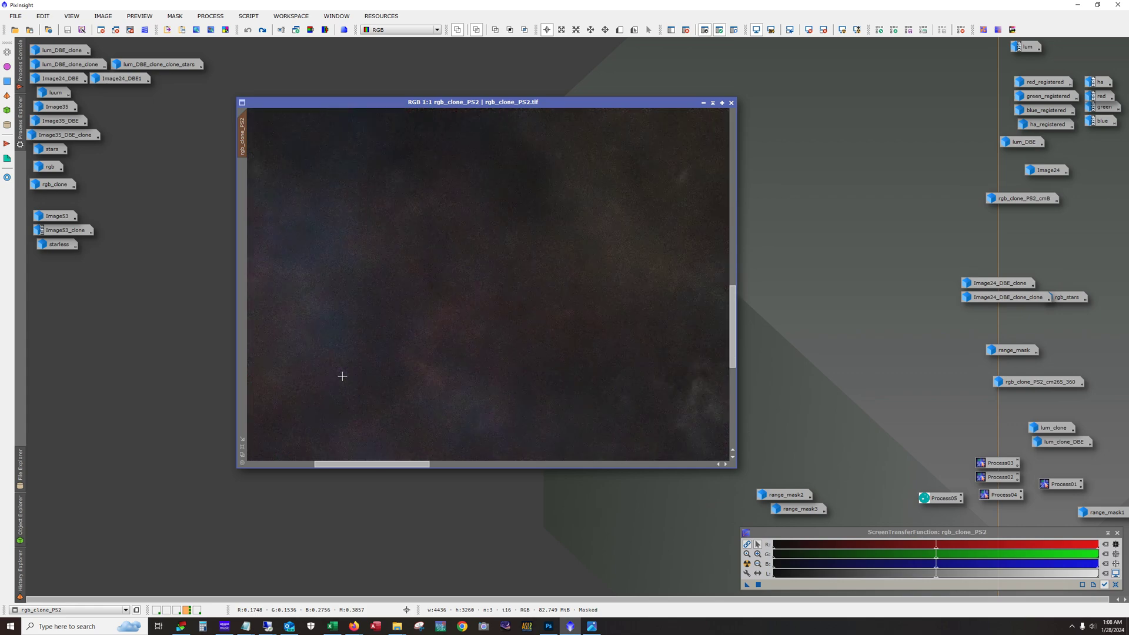
{"action": "scroll", "coordinate": [341, 376], "scroll_direction": "down", "scroll_amount": 4}
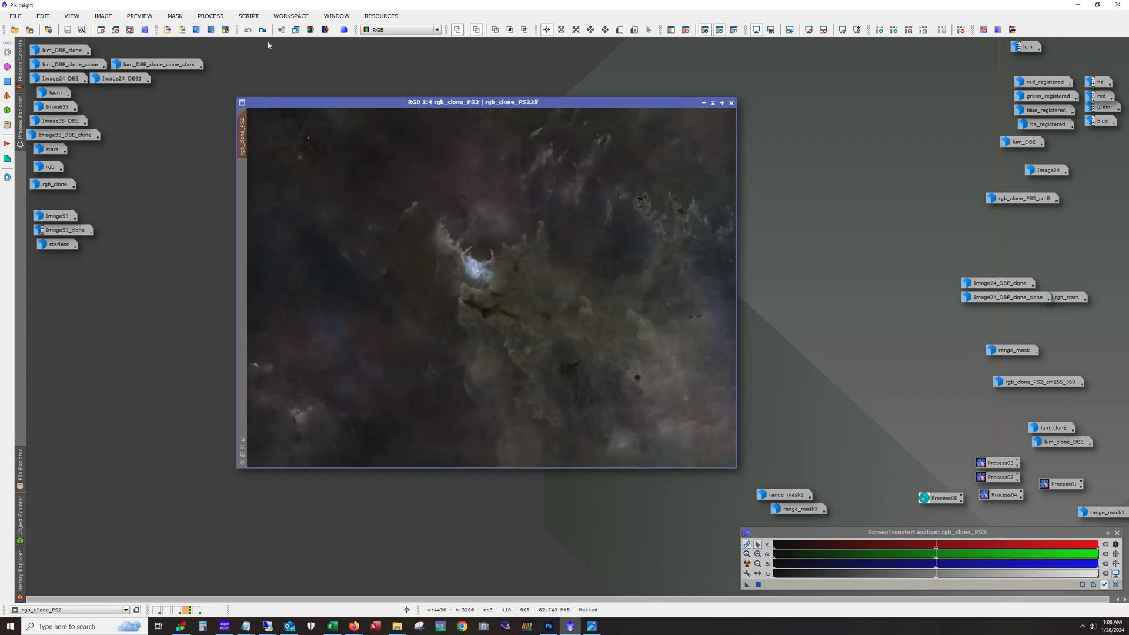
{"action": "left_click", "coordinate": [734, 30]}
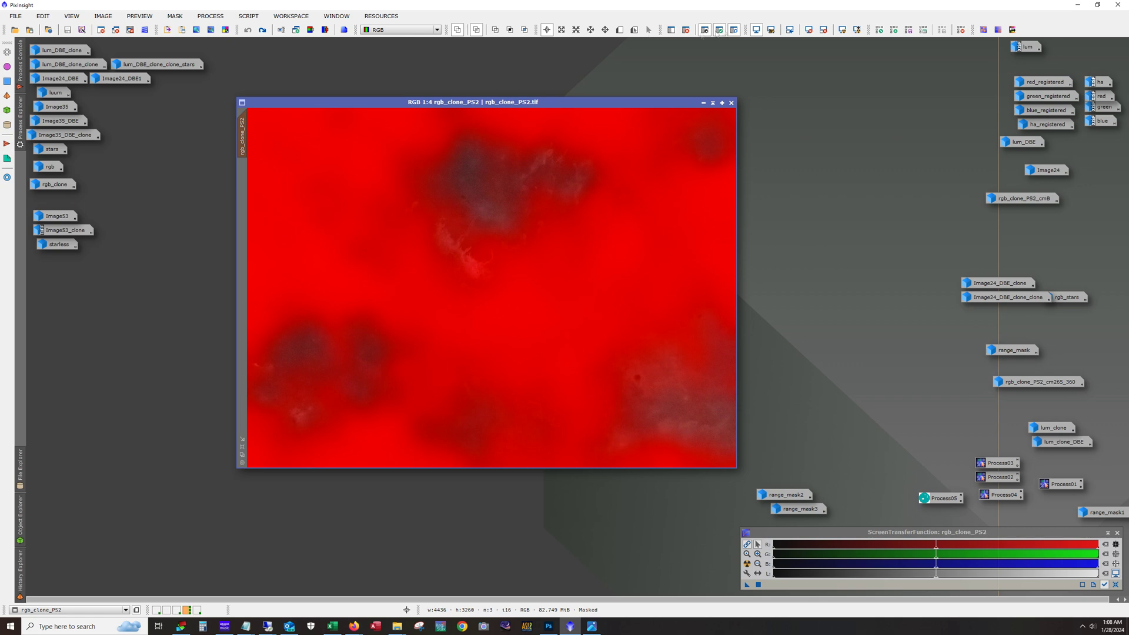
- Launch the ColorMask_mod script from Script > Utilities, then cancel it without applying
{"action": "left_click", "coordinate": [251, 19]}
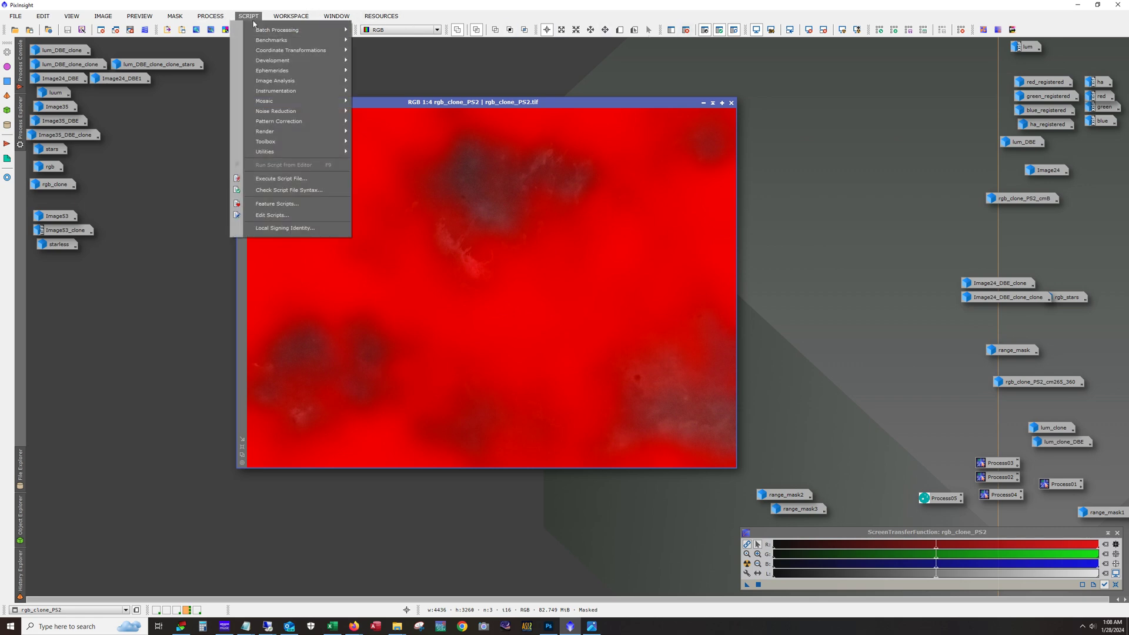
{"action": "mouse_move", "coordinate": [275, 150]}
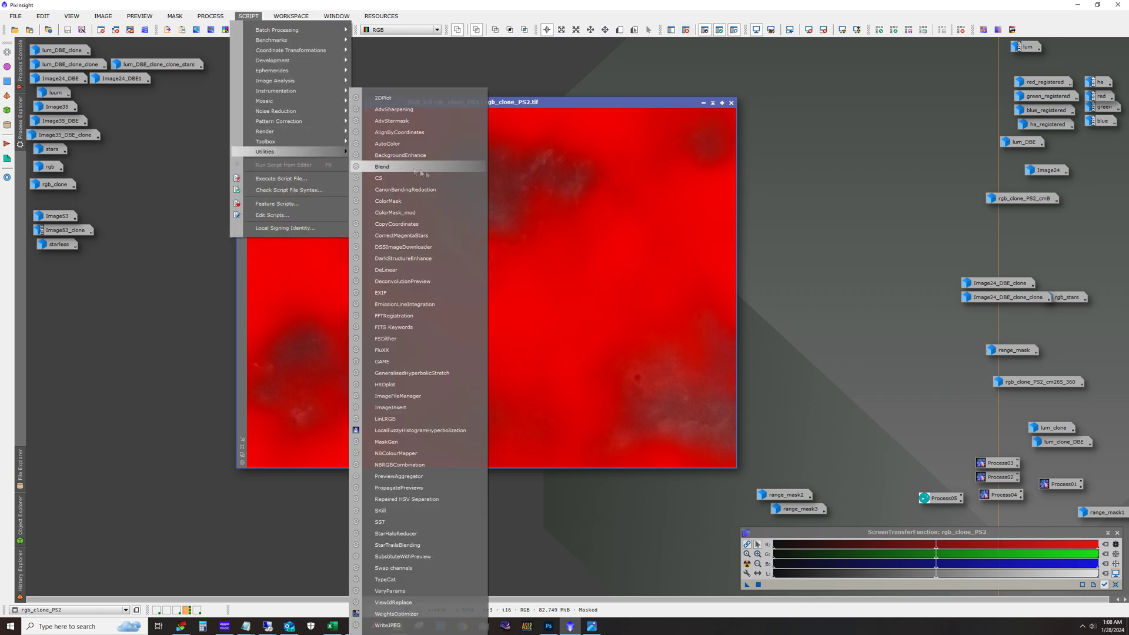
{"action": "left_click", "coordinate": [424, 213]}
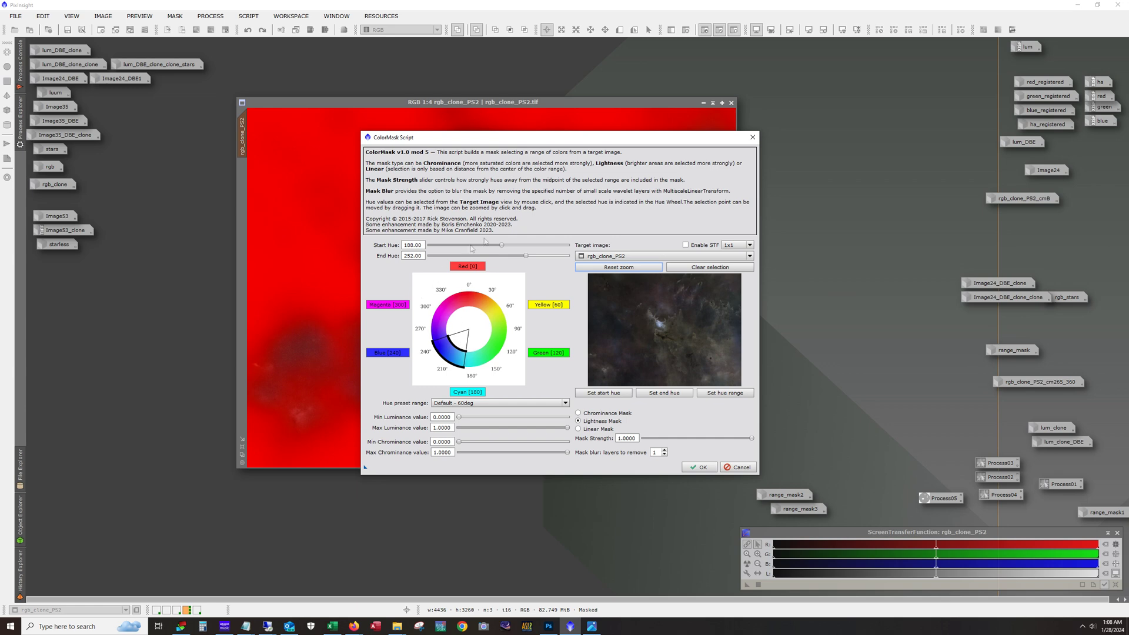
{"action": "left_click", "coordinate": [739, 467]}
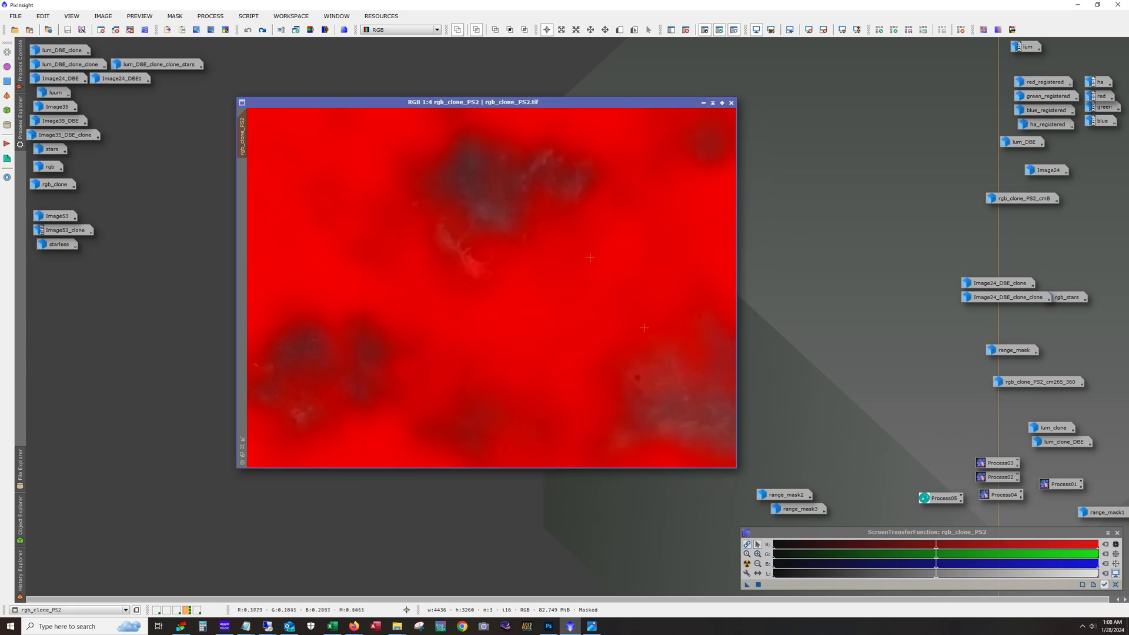
- Hide the mask overlay and redo the redder colour change and the mask removal
{"action": "scroll", "coordinate": [447, 216], "scroll_direction": "up", "scroll_amount": 1}
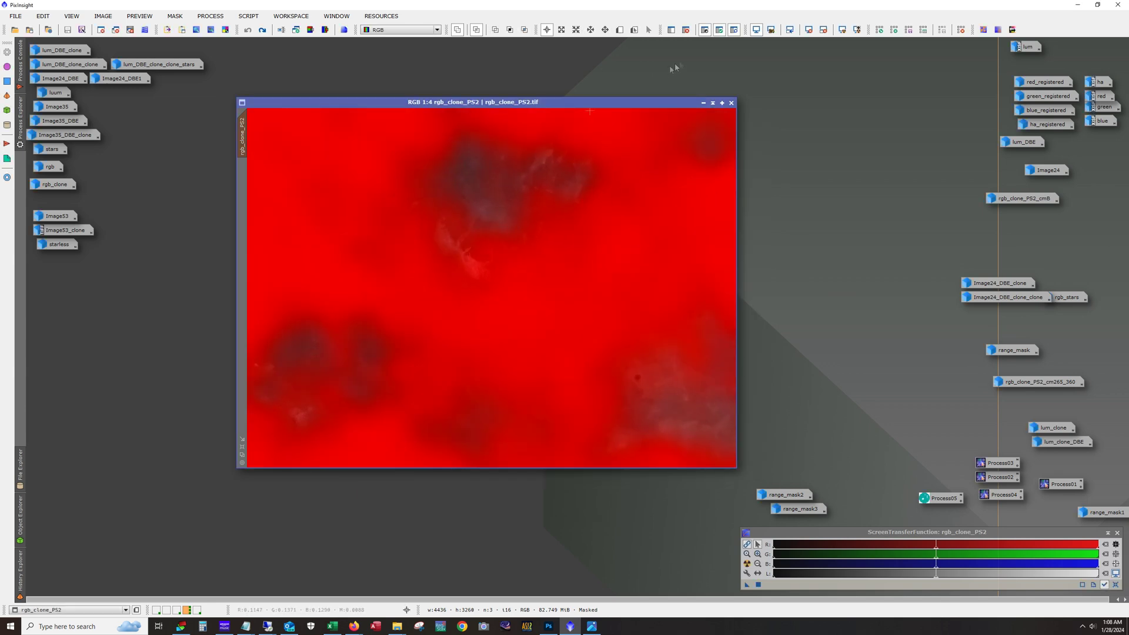
{"action": "left_click", "coordinate": [733, 31]}
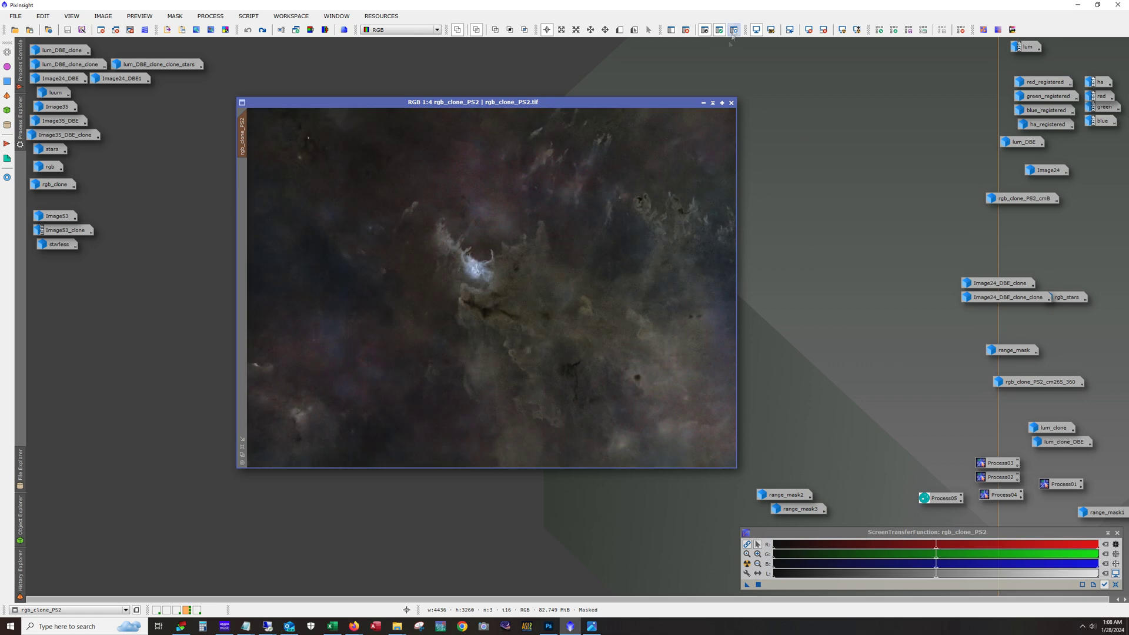
{"action": "left_click", "coordinate": [264, 30]}
{"action": "left_click", "coordinate": [264, 30]}
{"action": "left_click", "coordinate": [266, 30]}
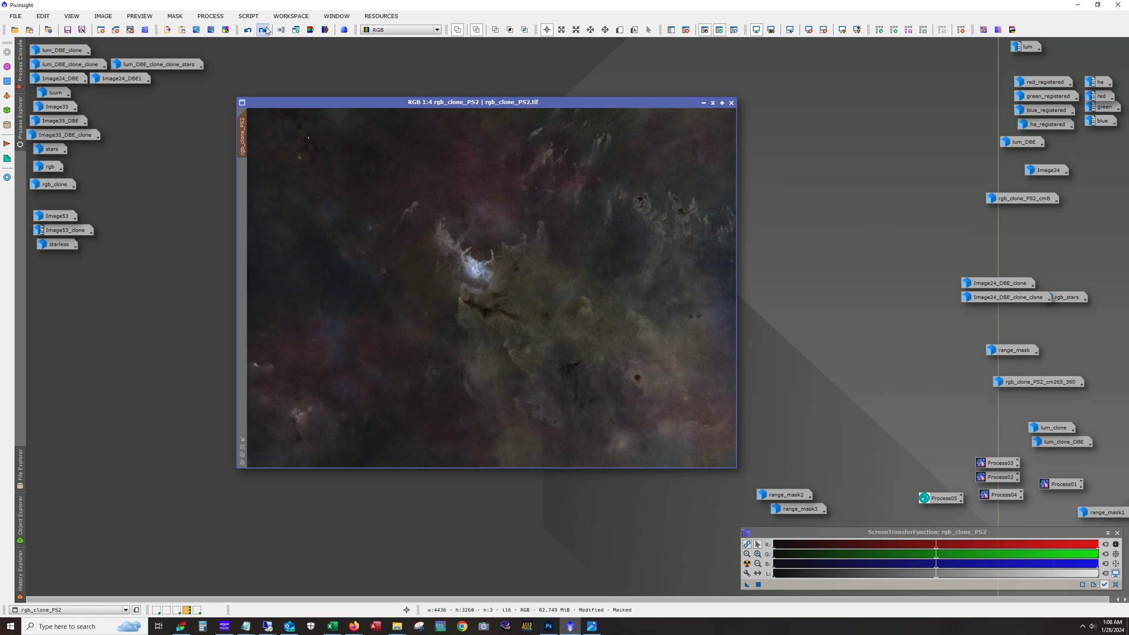
{"action": "left_click", "coordinate": [266, 30]}
{"action": "left_click", "coordinate": [264, 31]}
{"action": "left_click", "coordinate": [263, 30]}
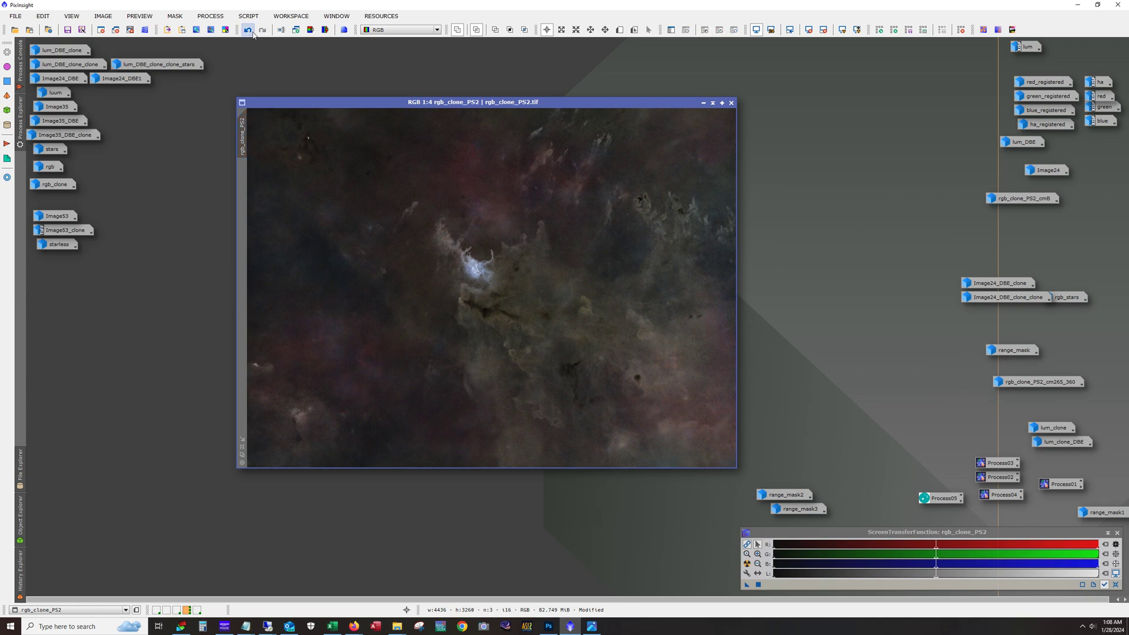
- Undo and redo the mask removal to compare, then open the stars image
{"action": "left_click", "coordinate": [248, 31]}
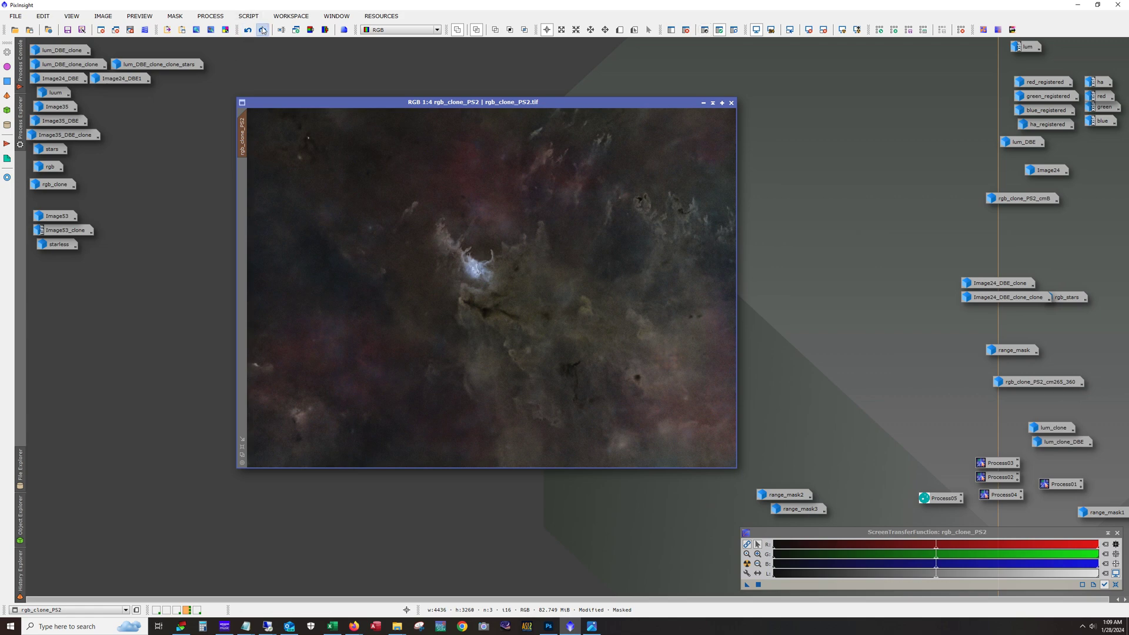
{"action": "left_click", "coordinate": [263, 30]}
{"action": "key", "text": "alt"}
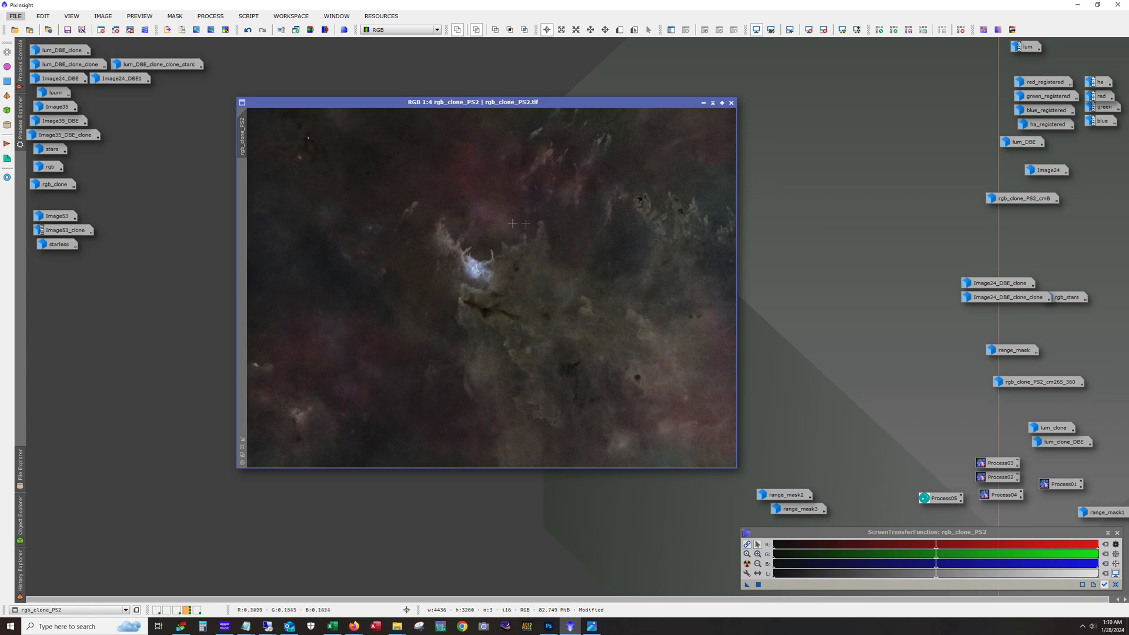
{"action": "double_click", "coordinate": [58, 155]}
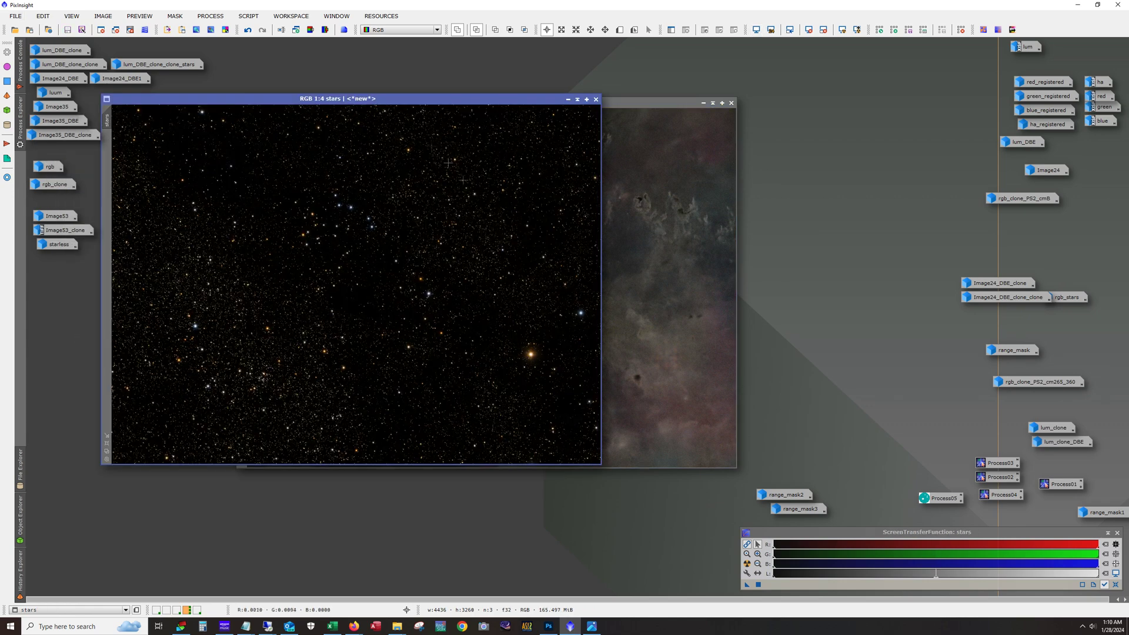
- Step the stars image back to its original unstretched state, then redo to the colourful stretch
{"action": "left_click_drag", "start_coordinate": [380, 99], "coordinate": [487, 77]}
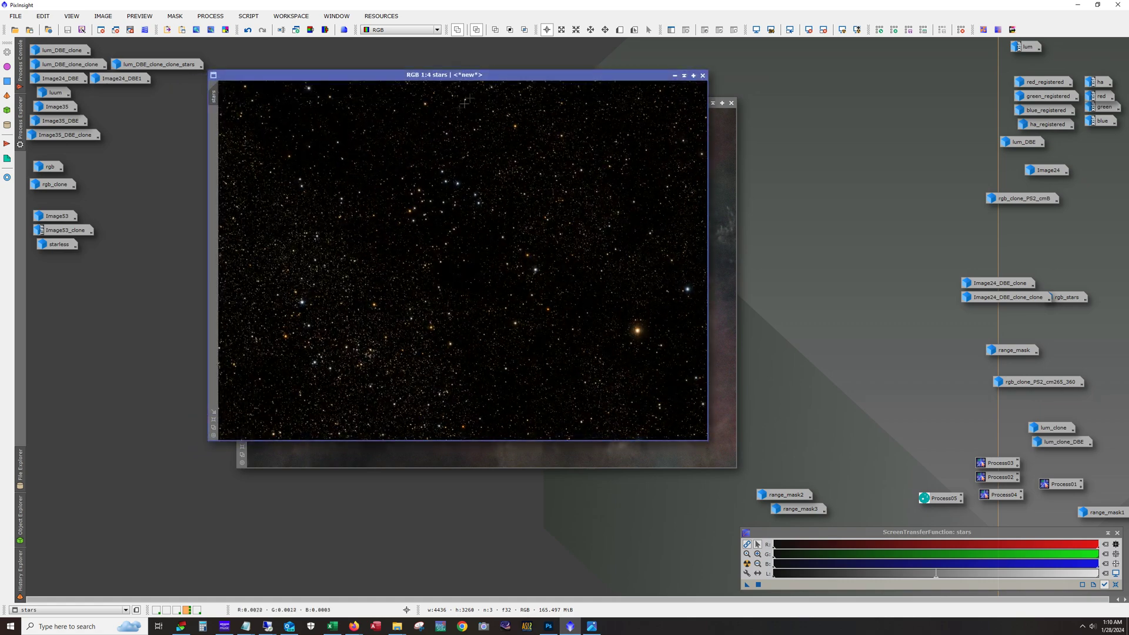
{"action": "left_click", "coordinate": [247, 31]}
{"action": "left_click", "coordinate": [247, 31]}
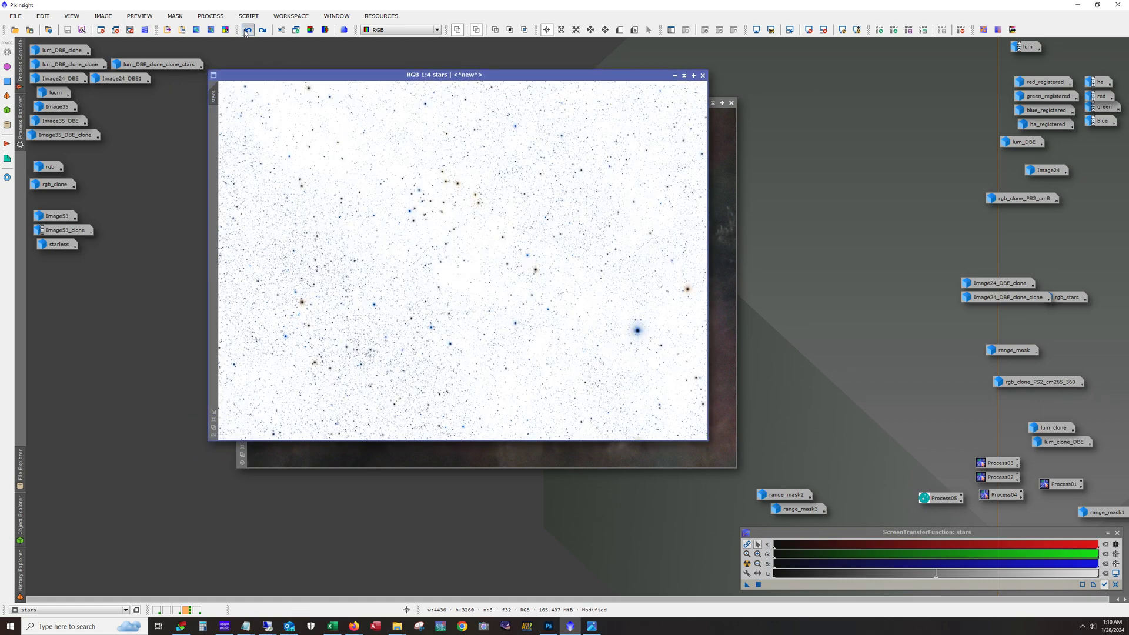
{"action": "left_click", "coordinate": [247, 31]}
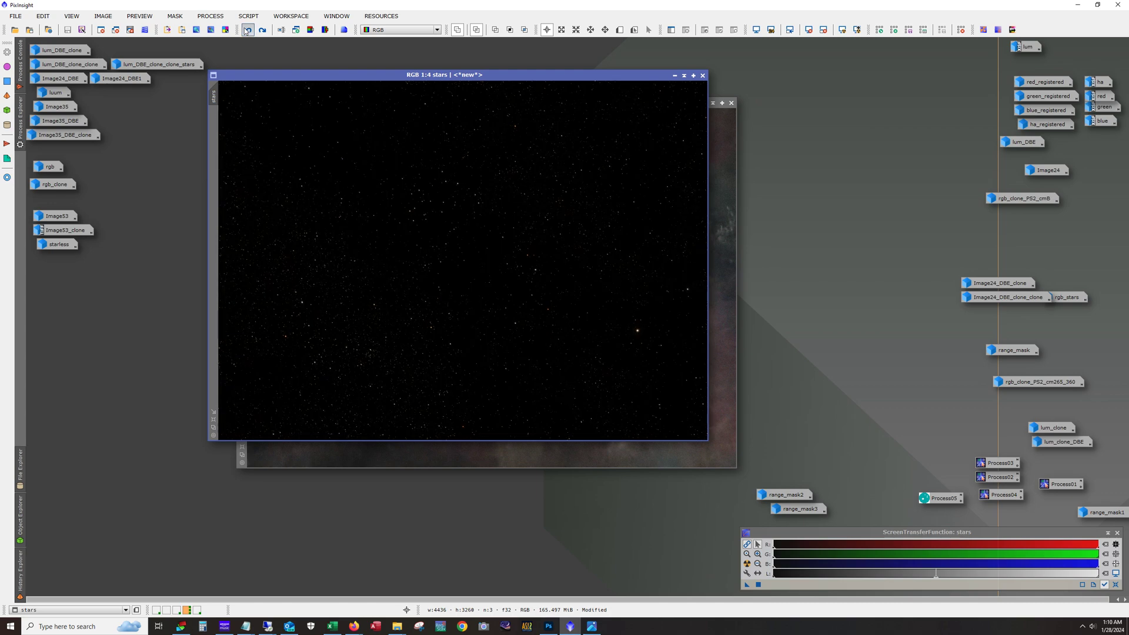
{"action": "left_click", "coordinate": [262, 30]}
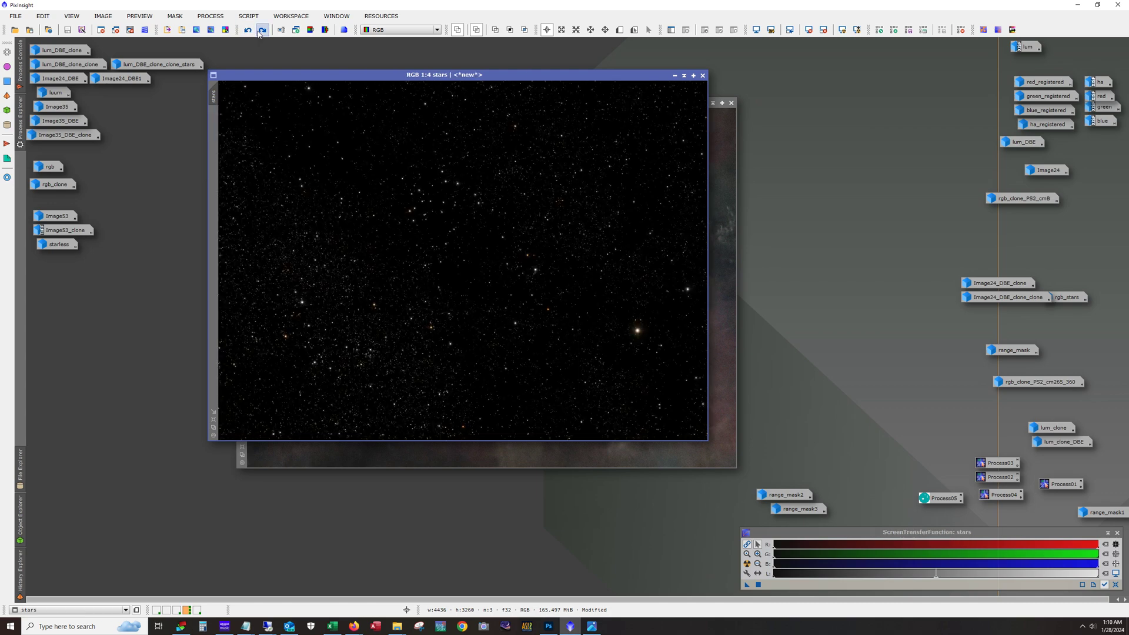
{"action": "left_click", "coordinate": [262, 30]}
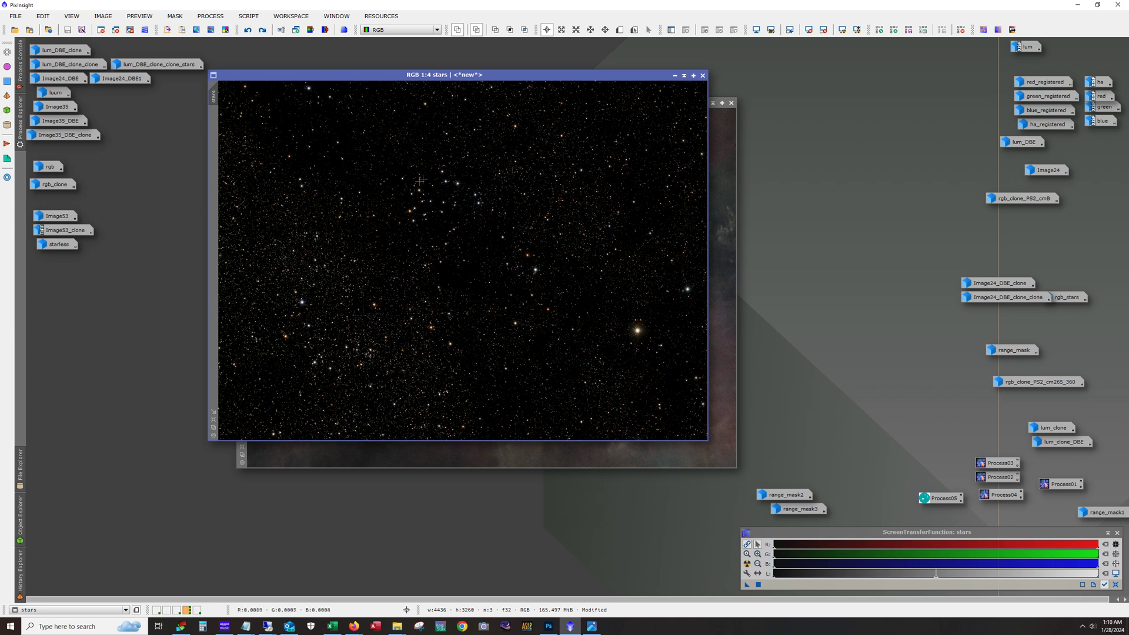
{"action": "left_click", "coordinate": [262, 30]}
{"action": "left_click", "coordinate": [263, 30]}
- Zoom into the stars image and toggle between its inverted and dark stretched states
{"action": "scroll", "coordinate": [403, 174], "scroll_direction": "up", "scroll_amount": 4}
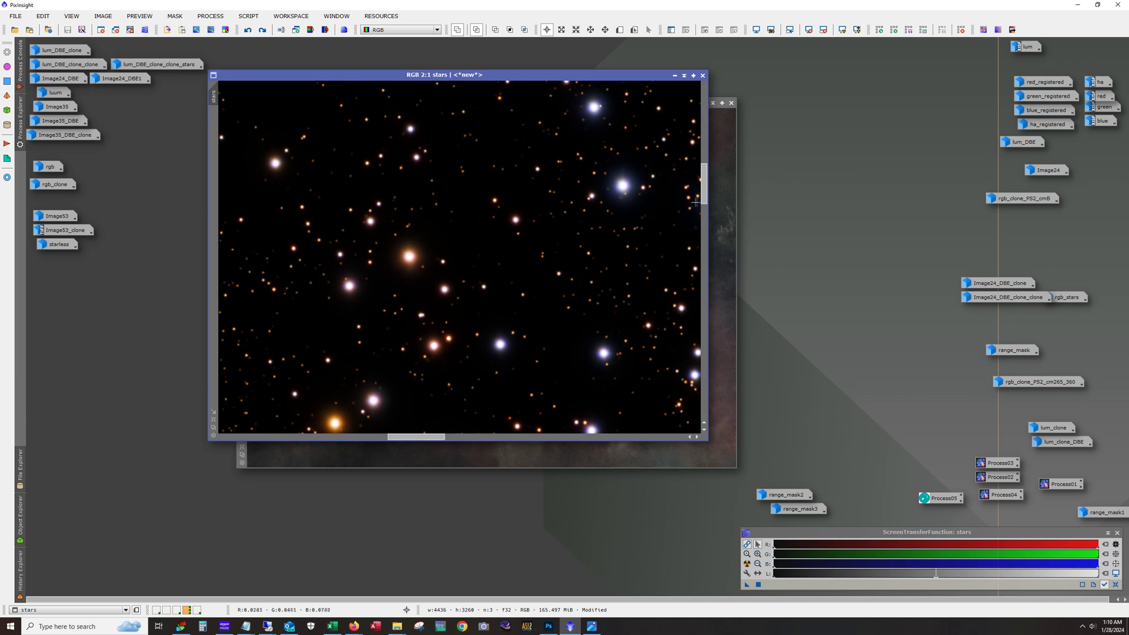
{"action": "left_click_drag", "start_coordinate": [705, 205], "coordinate": [705, 228]}
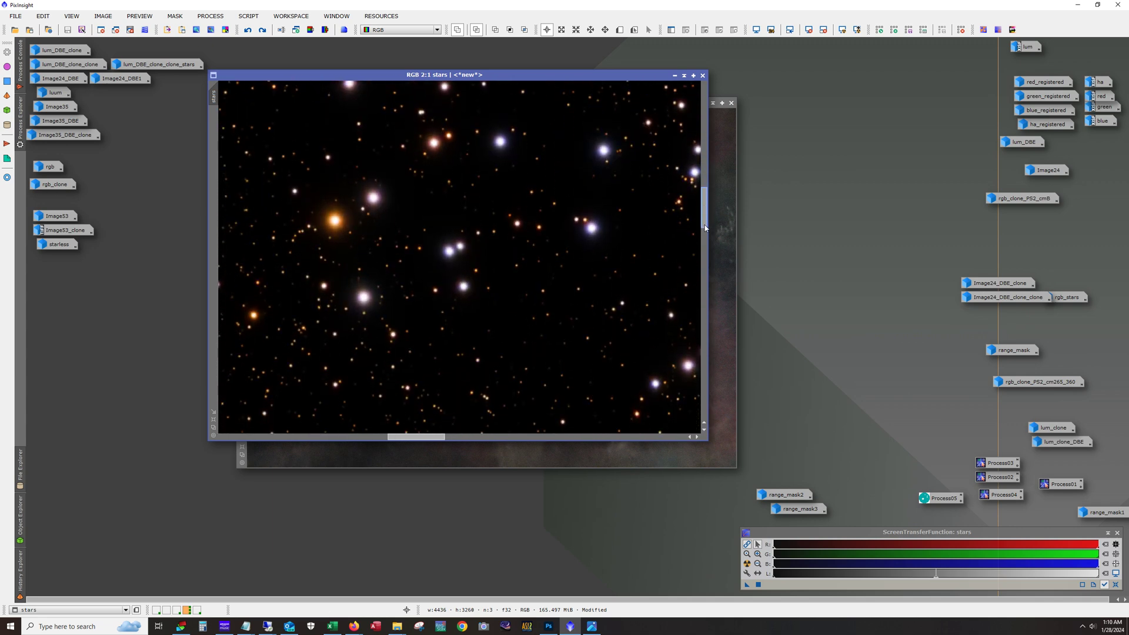
{"action": "scroll", "coordinate": [491, 236], "scroll_direction": "down", "scroll_amount": 4}
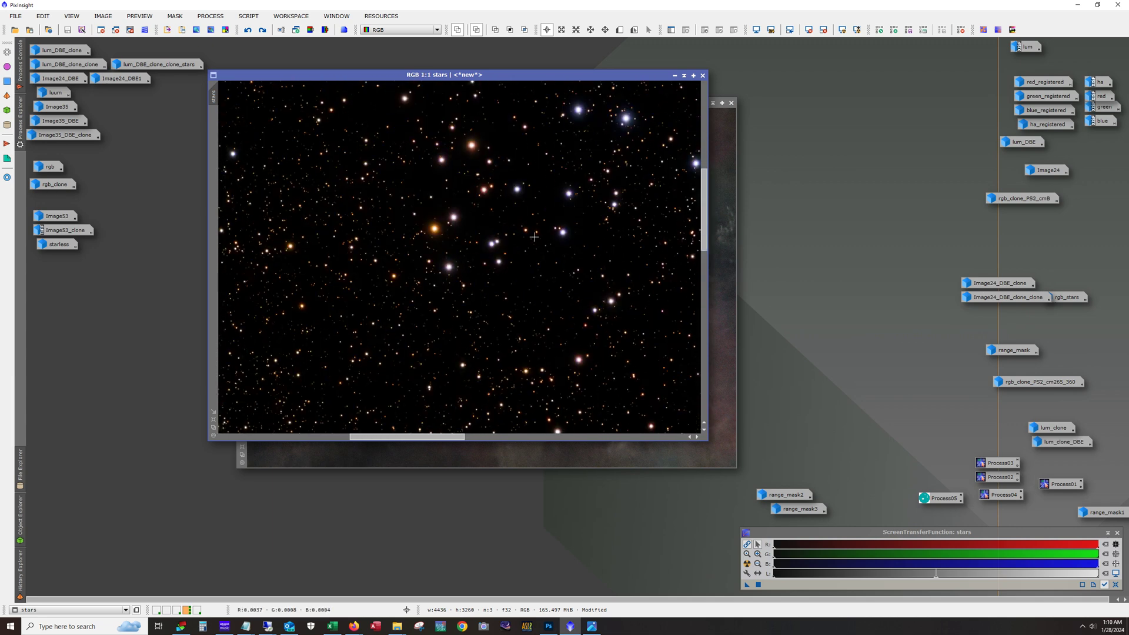
{"action": "left_click", "coordinate": [266, 30]}
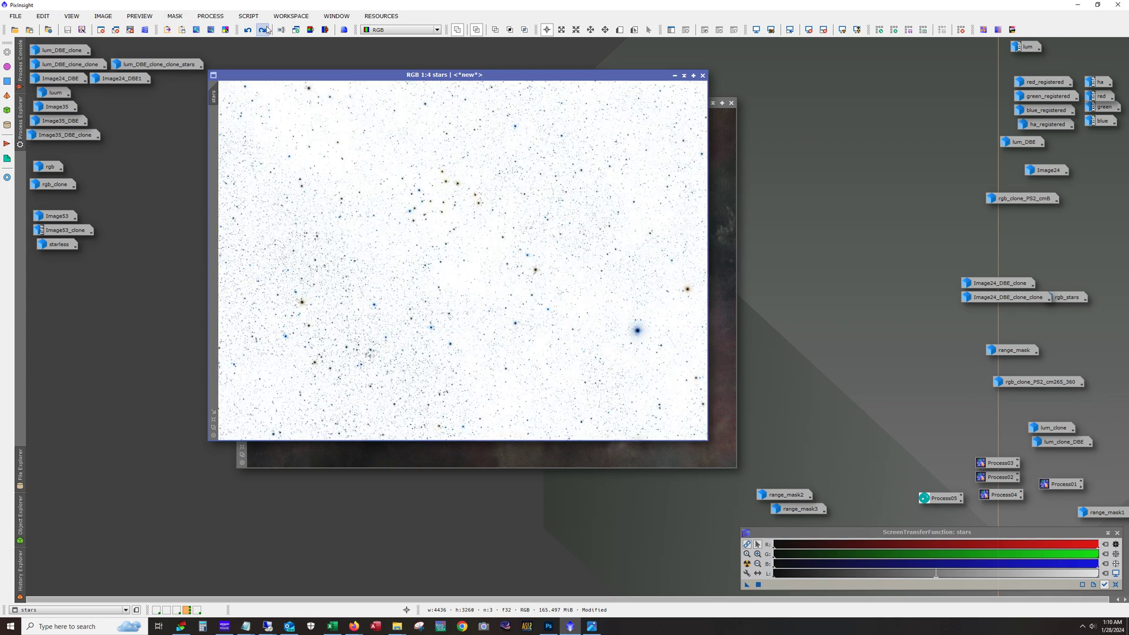
{"action": "left_click", "coordinate": [265, 31]}
{"action": "left_click", "coordinate": [264, 31]}
{"action": "left_click", "coordinate": [263, 30]}
- Inspect the stars image zoomed in, then minimize it to an icon
{"action": "scroll", "coordinate": [428, 176], "scroll_direction": "up", "scroll_amount": 3}
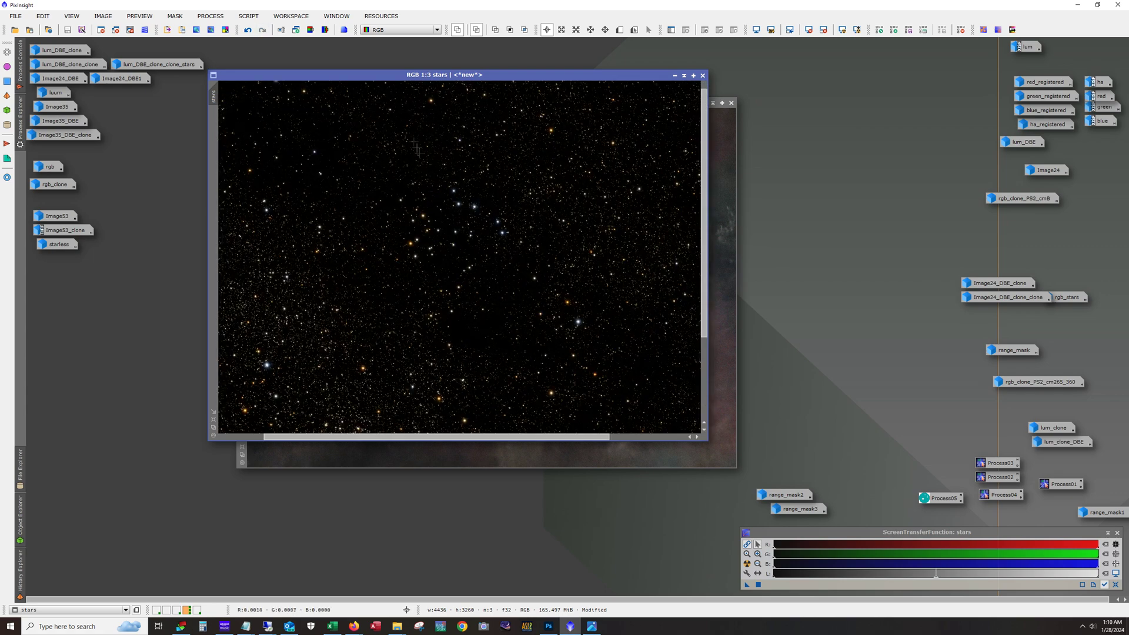
{"action": "scroll", "coordinate": [605, 295], "scroll_direction": "up", "scroll_amount": 1}
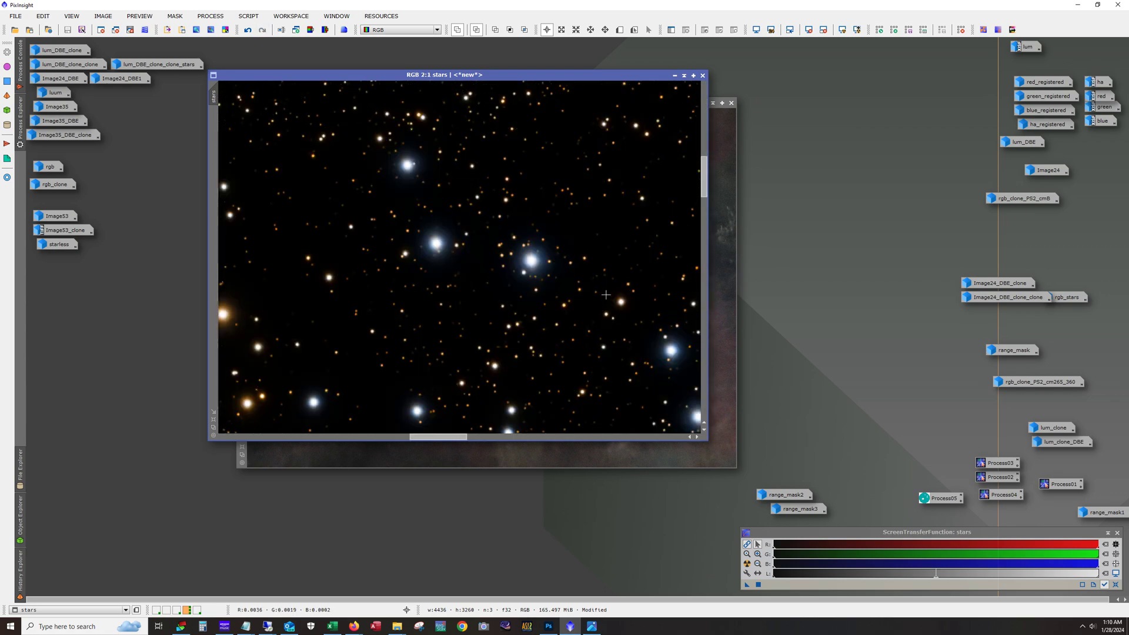
{"action": "left_click_drag", "start_coordinate": [704, 176], "coordinate": [703, 241]}
{"action": "scroll", "coordinate": [318, 175], "scroll_direction": "down", "scroll_amount": 4}
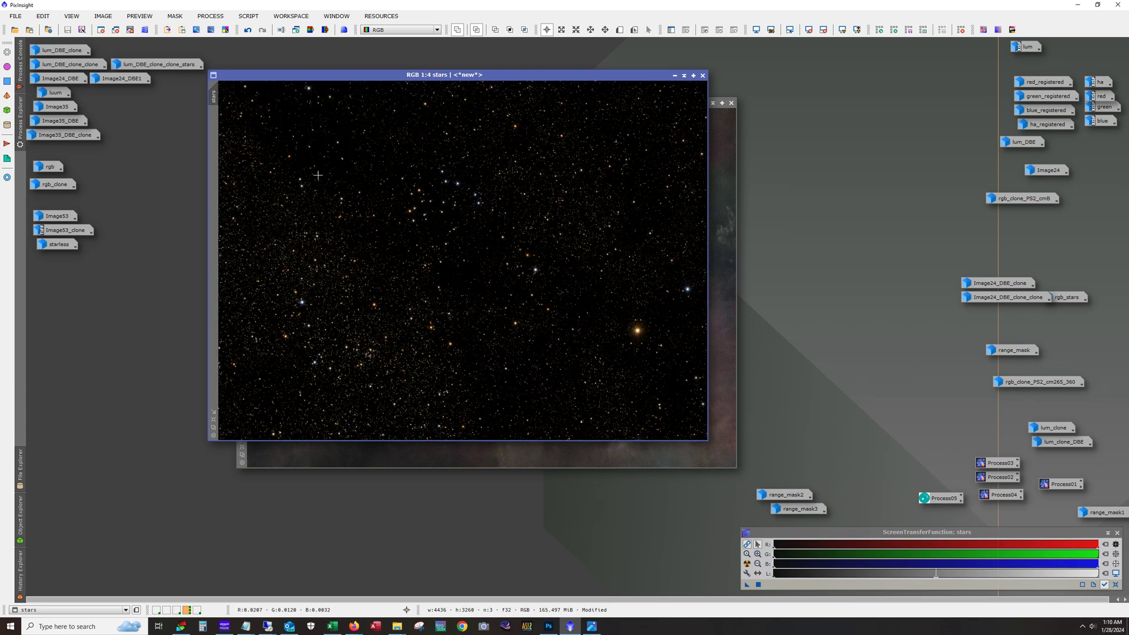
{"action": "left_click", "coordinate": [674, 75]}
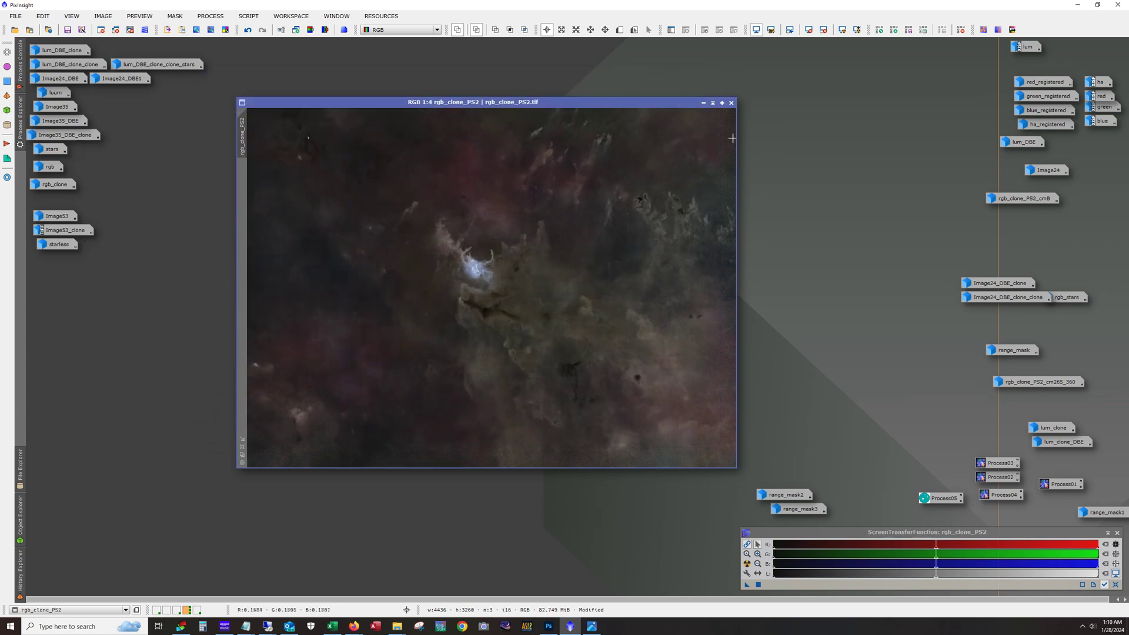
- Swap rgb_clone_PS2 for the Image53 picture, then switch to the workspace with the ngc225 versions
{"action": "left_click", "coordinate": [705, 104]}
{"action": "double_click", "coordinate": [57, 216]}
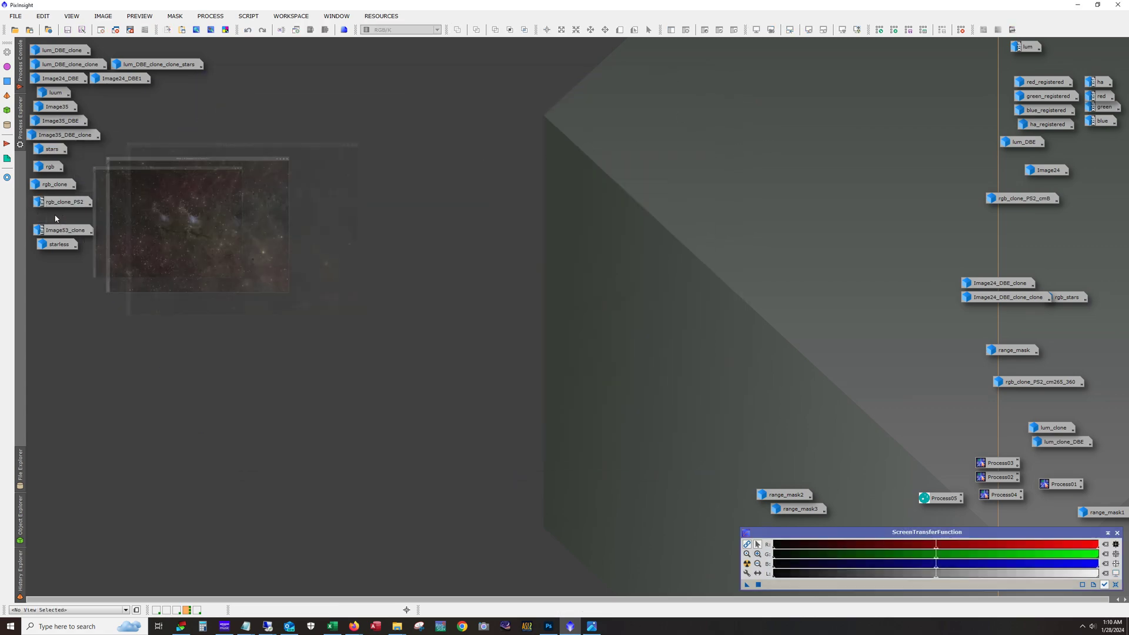
{"action": "left_click_drag", "start_coordinate": [472, 76], "coordinate": [469, 79]}
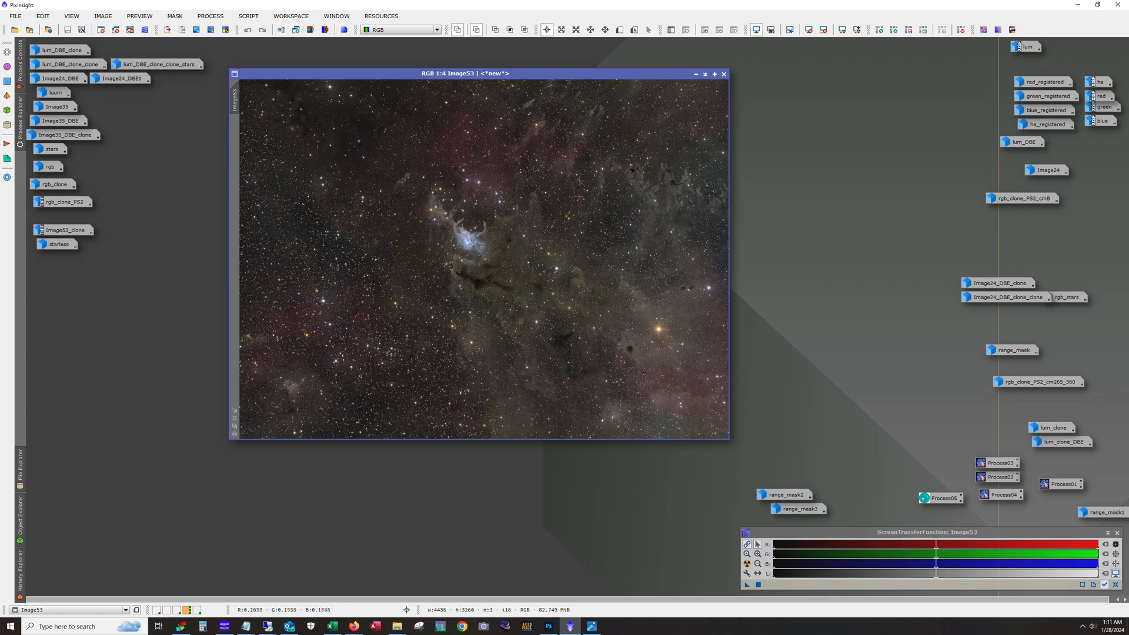
{"action": "left_click_drag", "start_coordinate": [516, 74], "coordinate": [494, 97]}
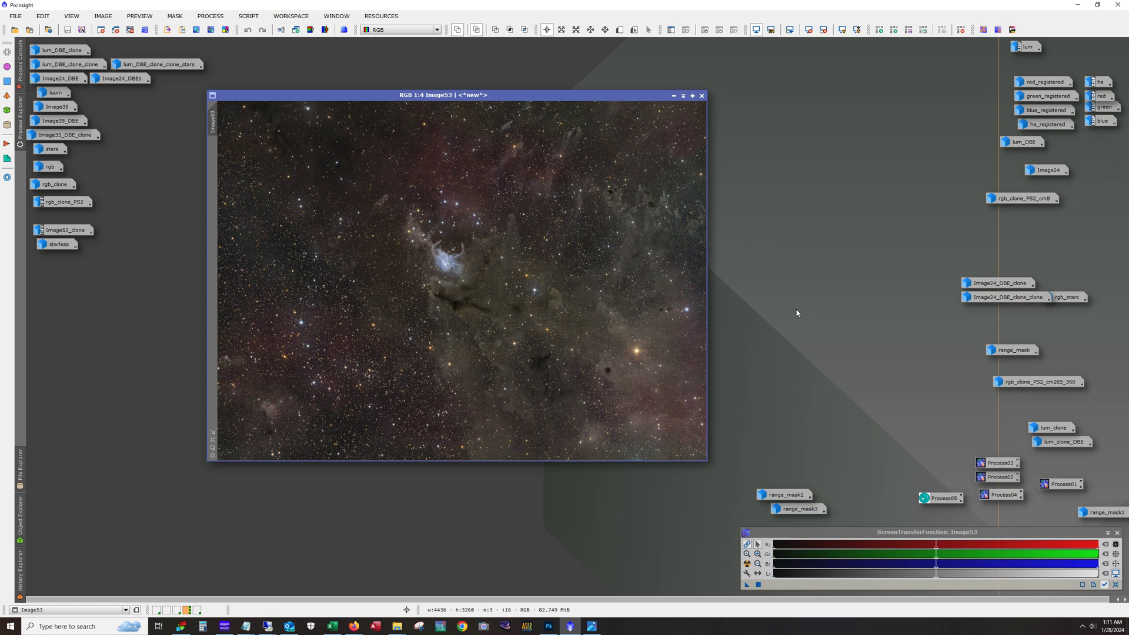
{"action": "key", "text": "alt"}
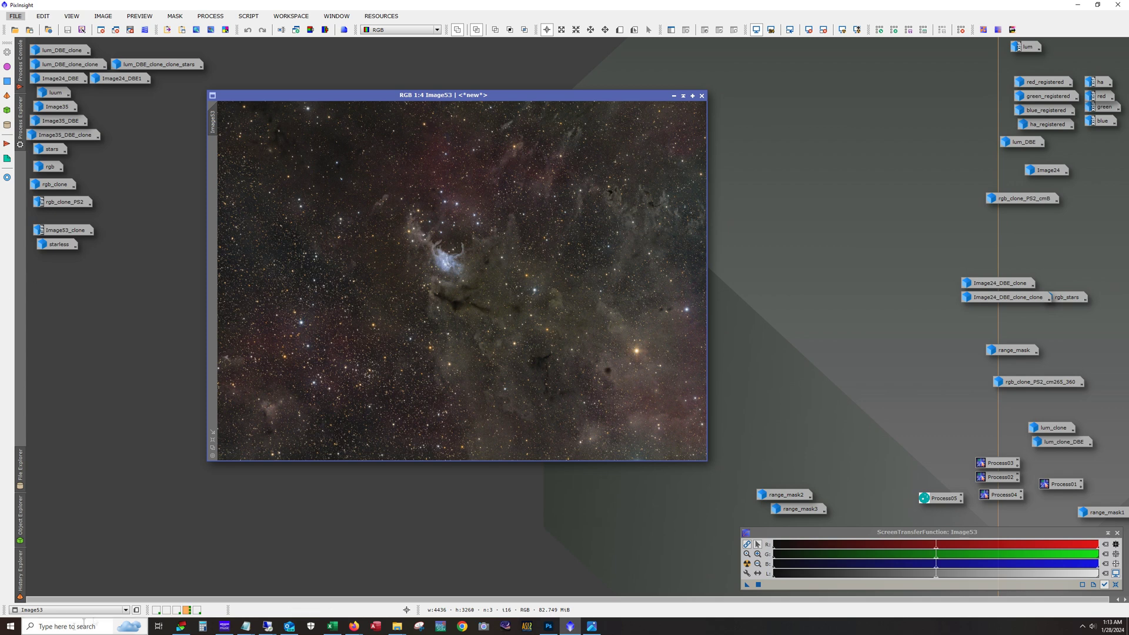
{"action": "left_click", "coordinate": [197, 612]}
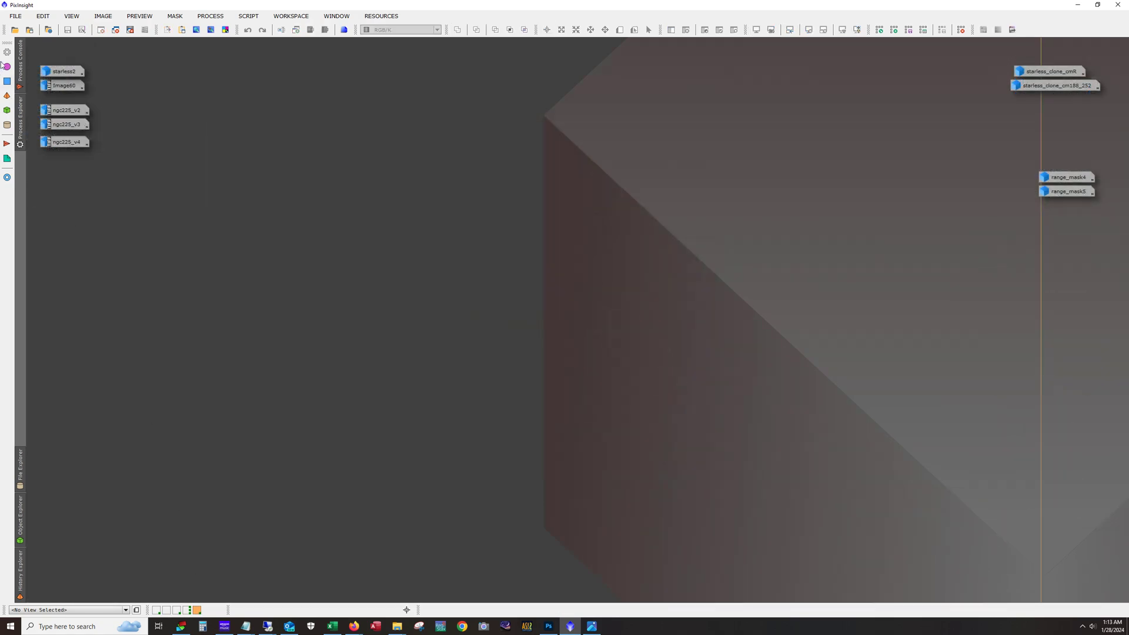
- Open ngc225_v2 and ngc225_v3 and place v3 beside v2
{"action": "double_click", "coordinate": [54, 115]}
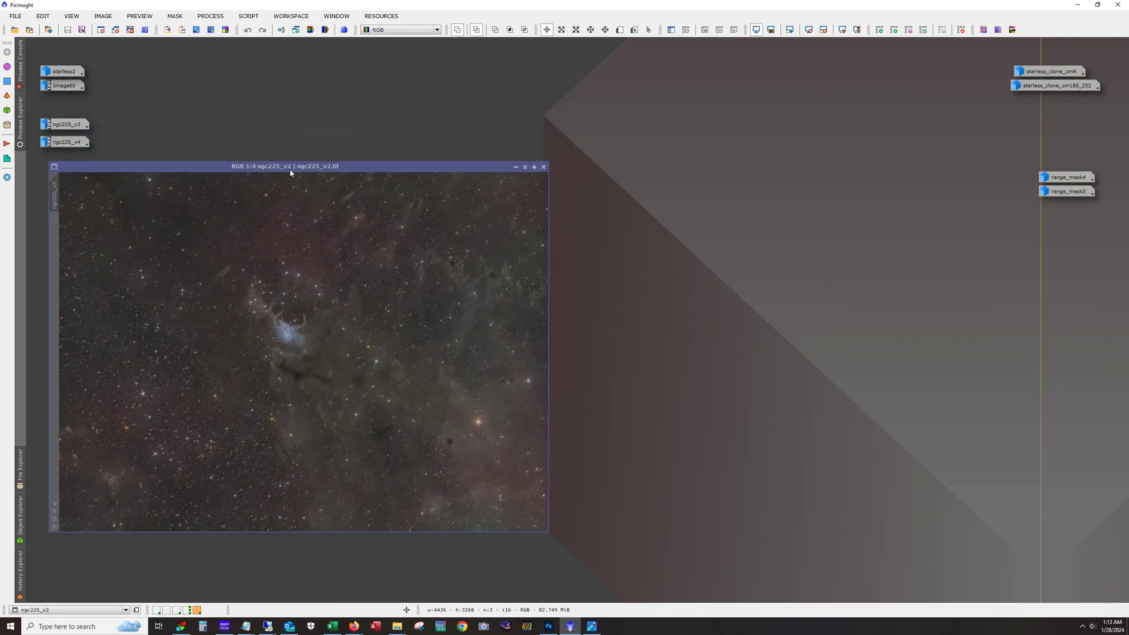
{"action": "double_click", "coordinate": [72, 126]}
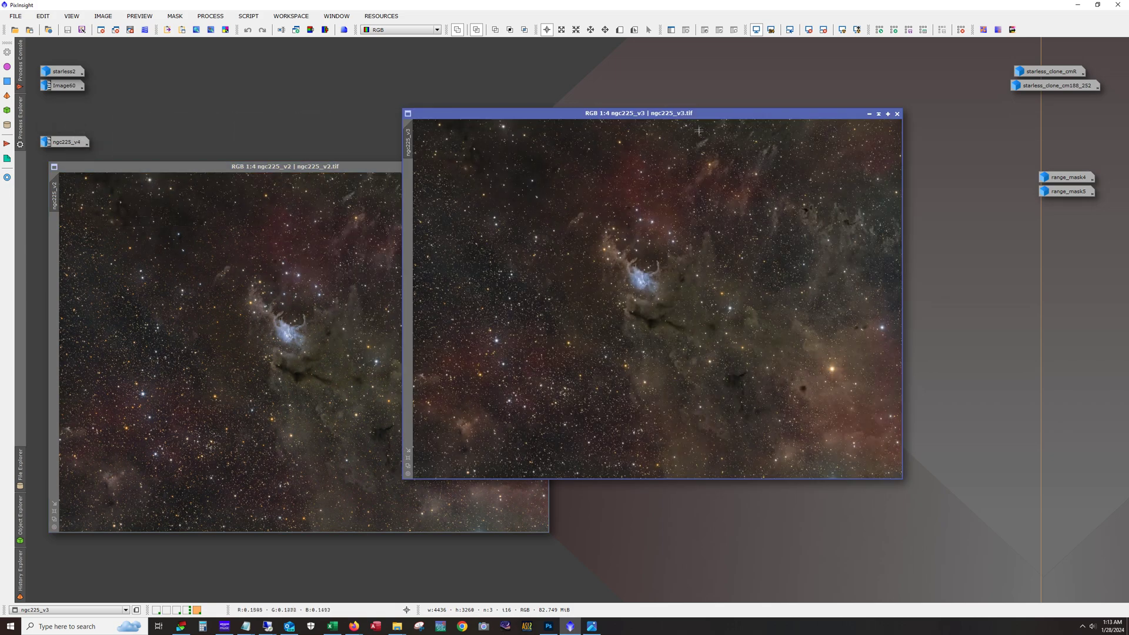
{"action": "left_click_drag", "start_coordinate": [667, 111], "coordinate": [686, 60]}
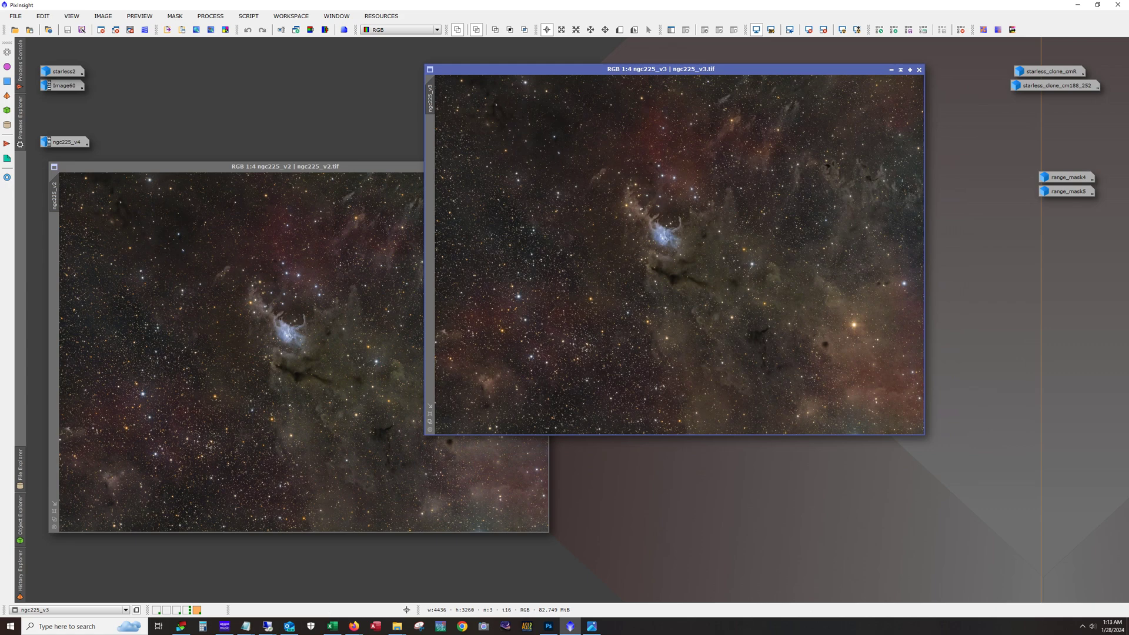
{"action": "left_click_drag", "start_coordinate": [662, 73], "coordinate": [787, 181]}
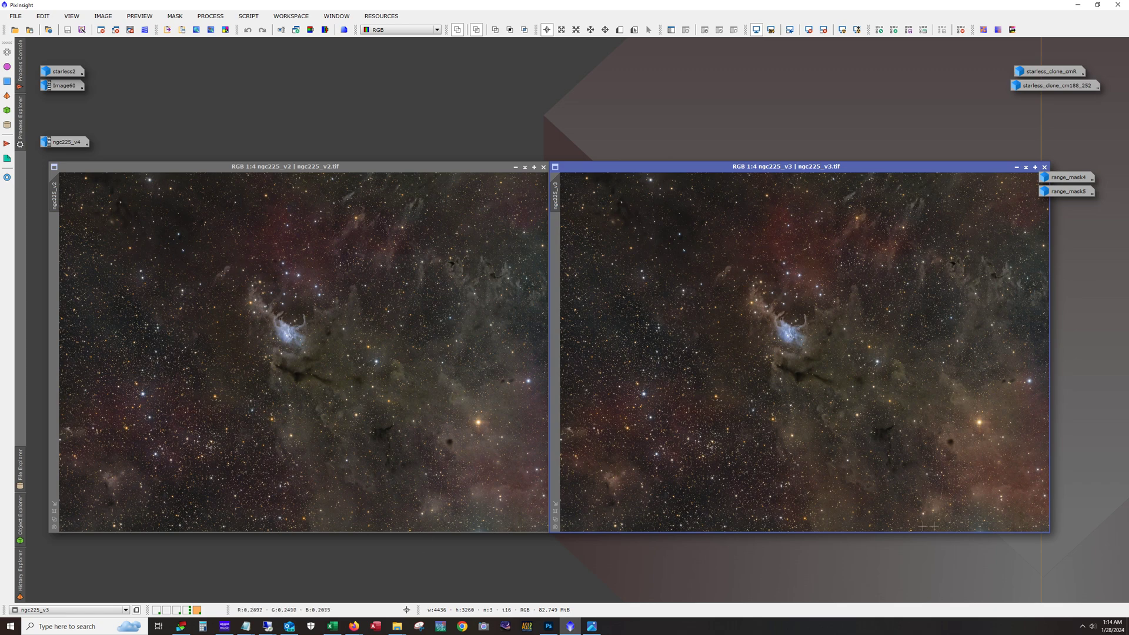
- Open ngc225_v4 and position it in the middle, overlapping v2 and v3
{"action": "double_click", "coordinate": [54, 141]}
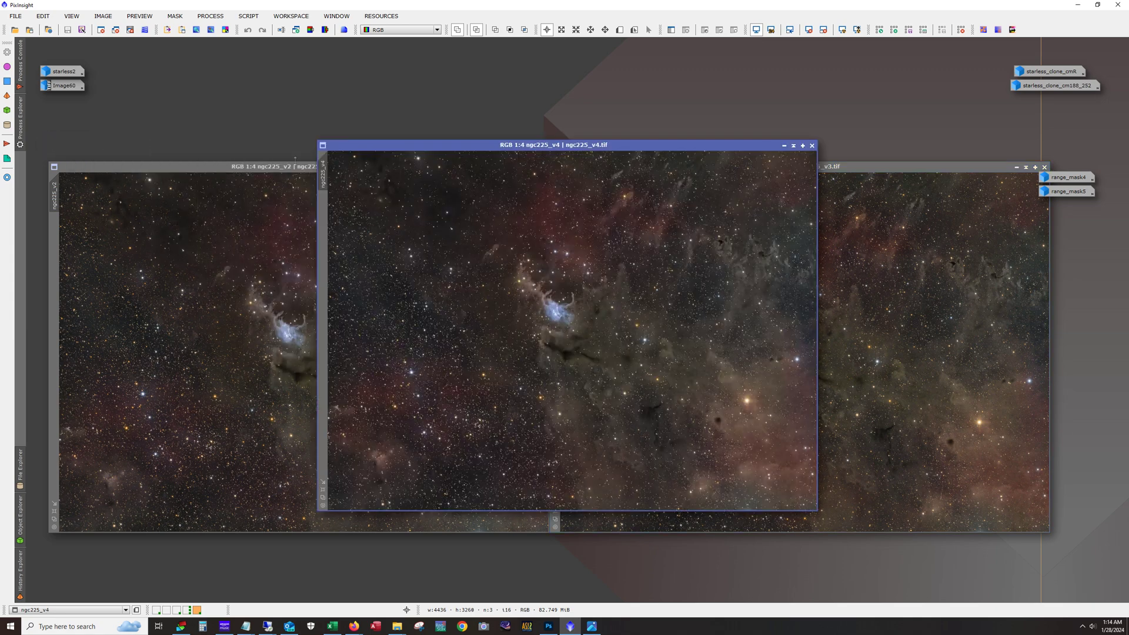
{"action": "left_click_drag", "start_coordinate": [594, 145], "coordinate": [326, 167]}
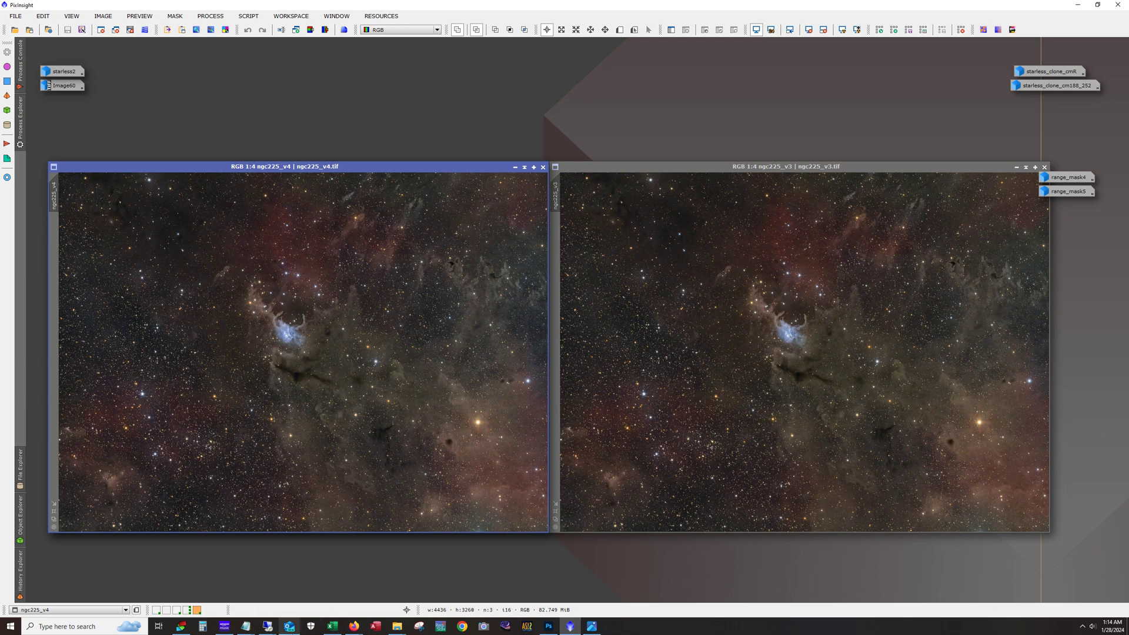
{"action": "left_click_drag", "start_coordinate": [273, 167], "coordinate": [761, 170]}
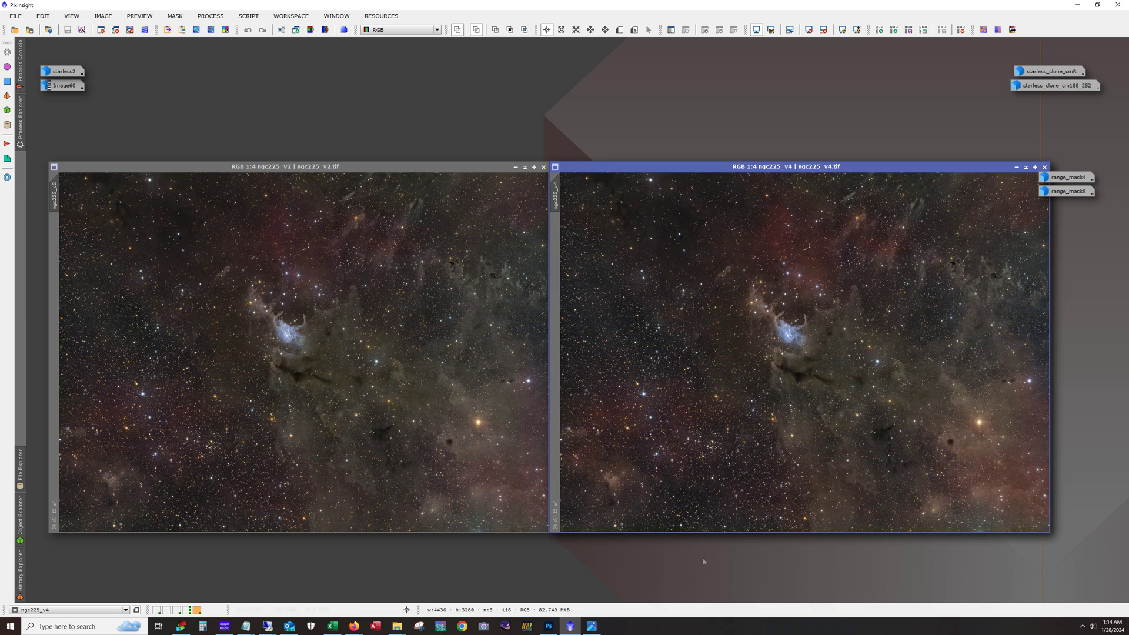
{"action": "left_click_drag", "start_coordinate": [775, 169], "coordinate": [439, 94]}
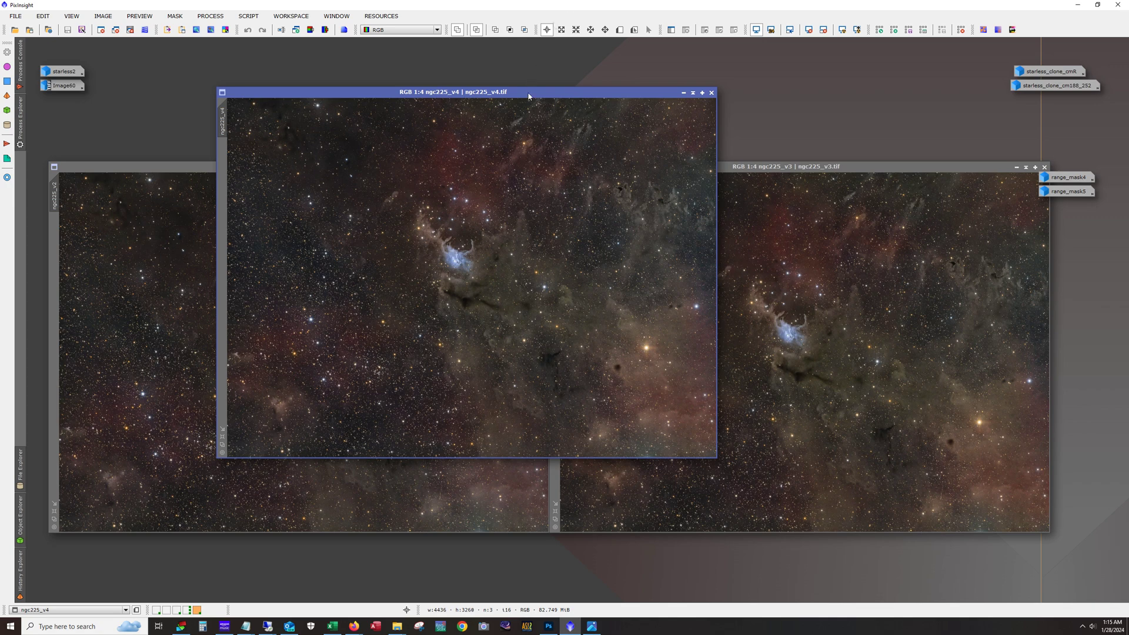
- Raise ngc225_v4 higher, then bring ngc225_v2, v3 and v4 to the front in turn
{"action": "left_click_drag", "start_coordinate": [530, 94], "coordinate": [602, 47]}
{"action": "key", "text": "ctrl+Tab"}
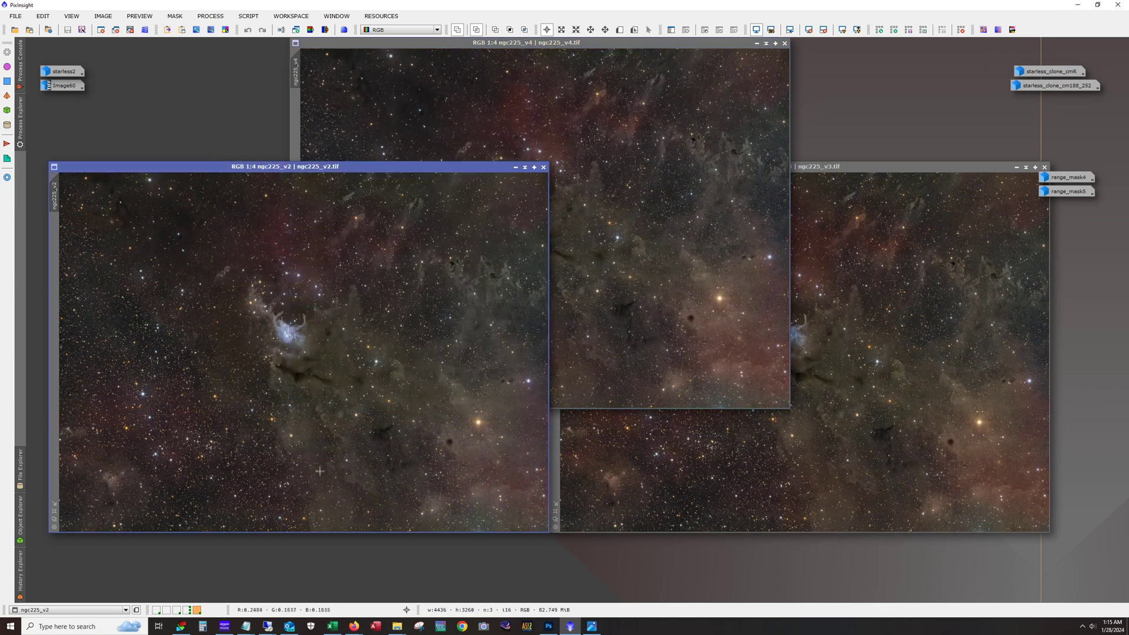
{"action": "left_click", "coordinate": [853, 510]}
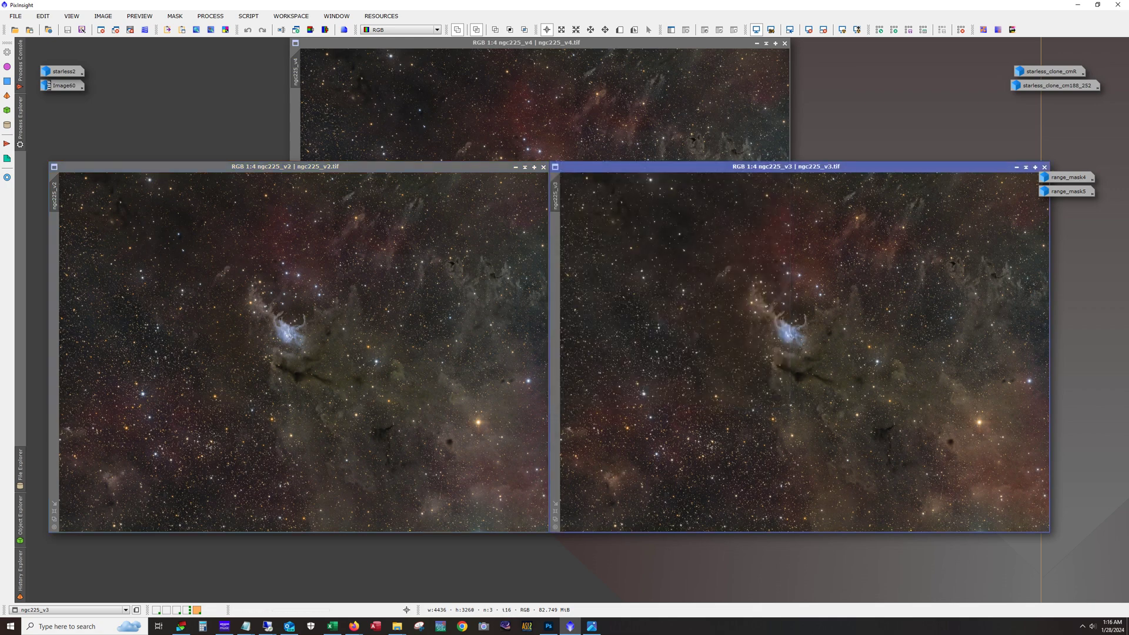
{"action": "left_click", "coordinate": [449, 68]}
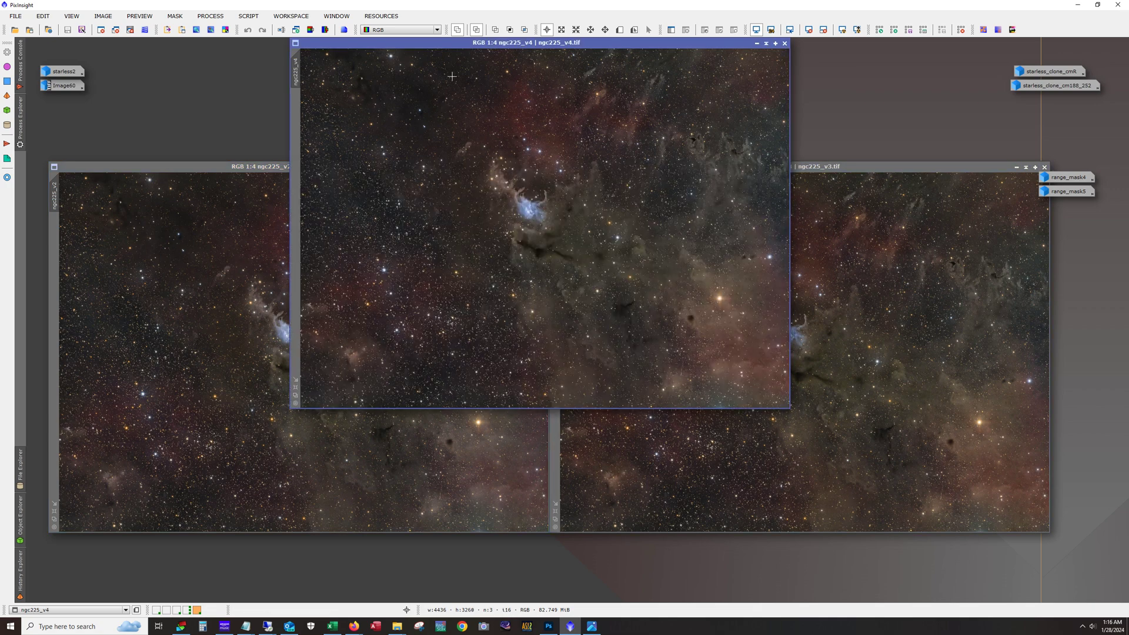